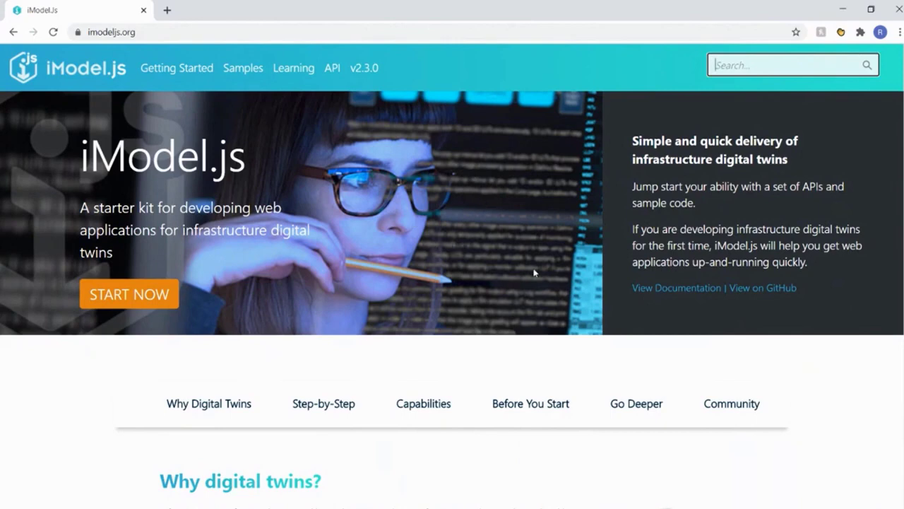
- Open the iModel.js Getting Started guide and read the offline quick start's tools, code and build instructions
{"action": "left_click", "coordinate": [169, 295]}
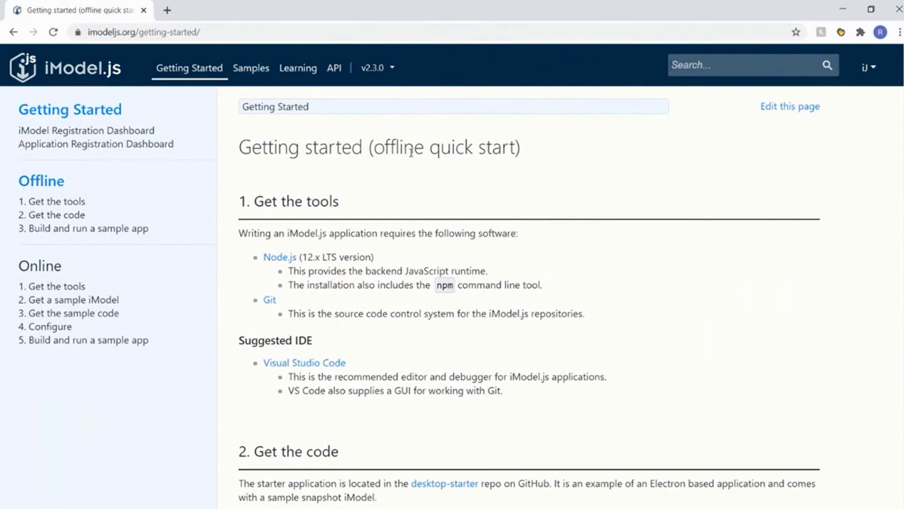
{"action": "scroll", "coordinate": [412, 154], "scroll_direction": "down", "scroll_amount": 1}
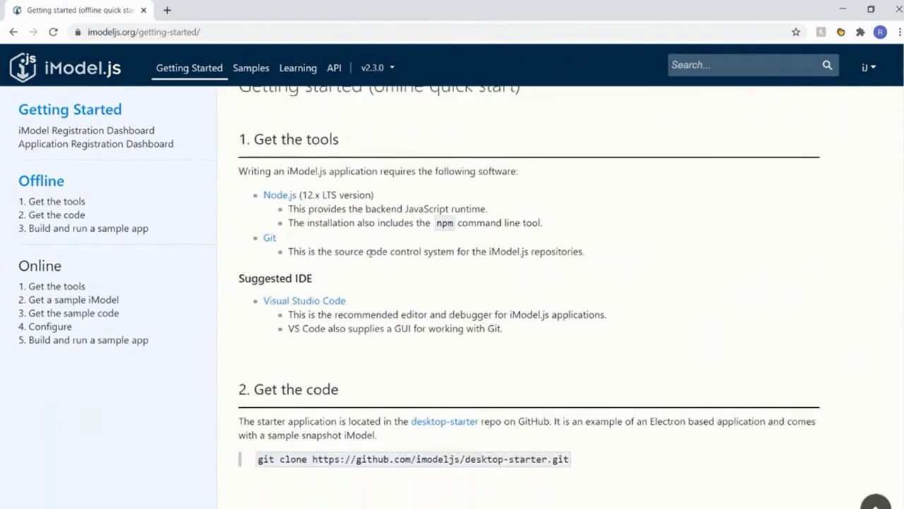
{"action": "scroll", "coordinate": [408, 272], "scroll_direction": "down", "scroll_amount": 1}
{"action": "scroll", "coordinate": [408, 272], "scroll_direction": "up", "scroll_amount": 2}
{"action": "scroll", "coordinate": [410, 261], "scroll_direction": "down", "scroll_amount": 1}
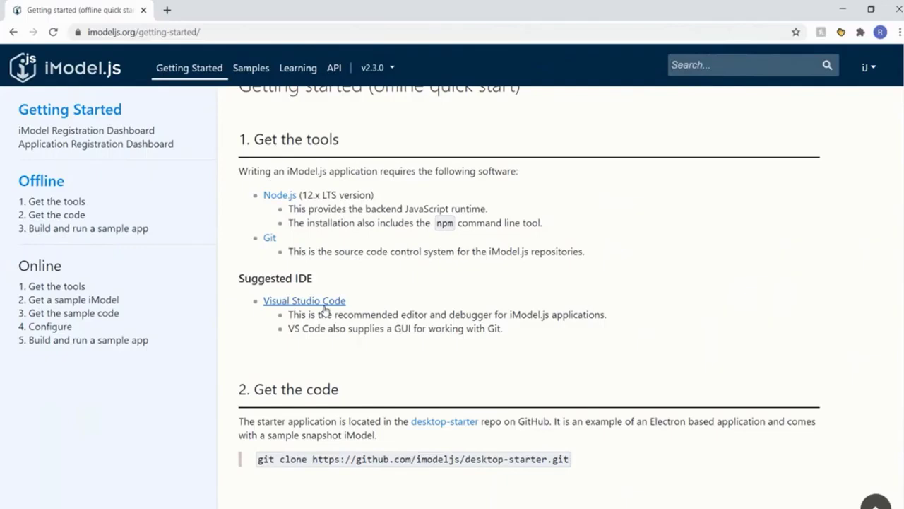
{"action": "scroll", "coordinate": [324, 311], "scroll_direction": "down", "scroll_amount": 2}
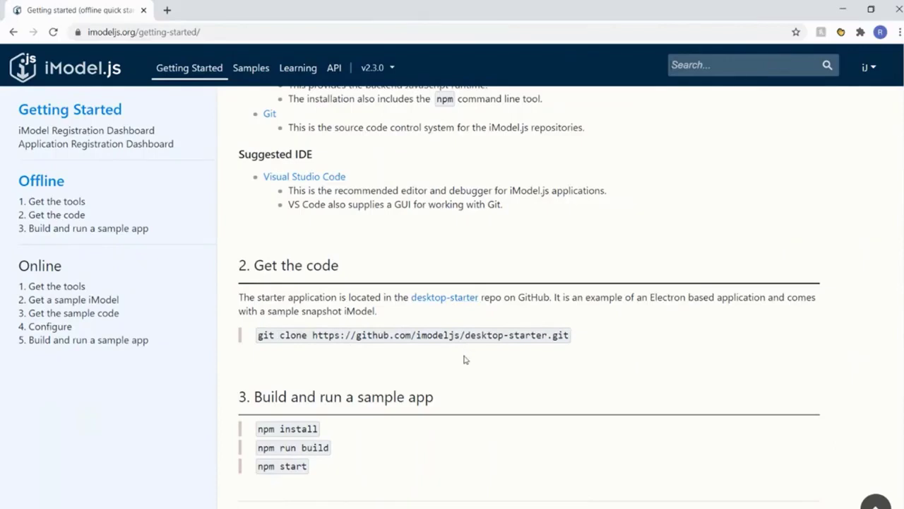
{"action": "scroll", "coordinate": [464, 360], "scroll_direction": "down", "scroll_amount": 1}
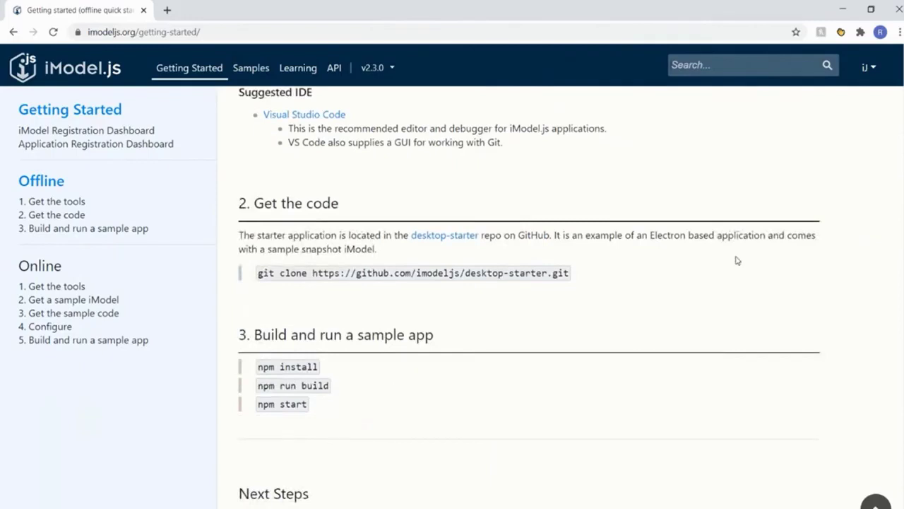
- Switch to Command Prompt and try to run npm start in the imodeljs-jumpstart folder
{"action": "key", "text": "alt+Tab"}
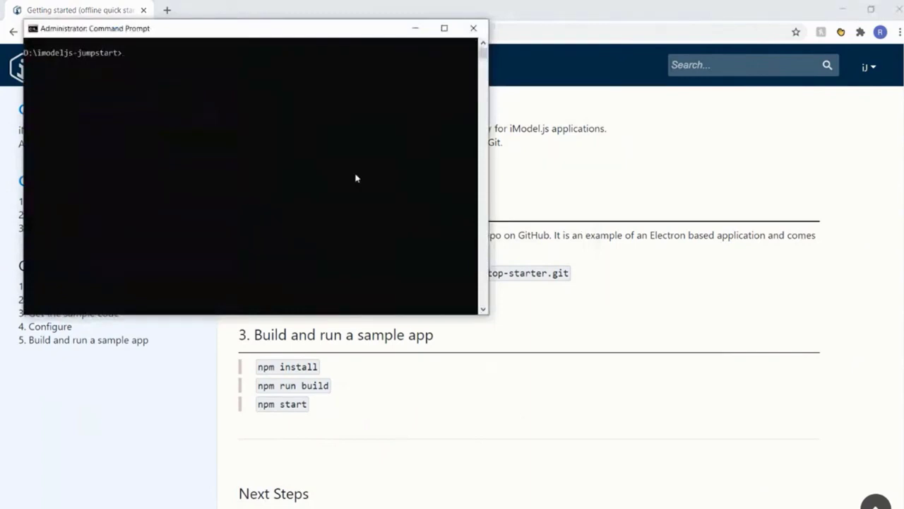
{"action": "type", "text": "npm start"}
{"action": "key", "text": "Return"}
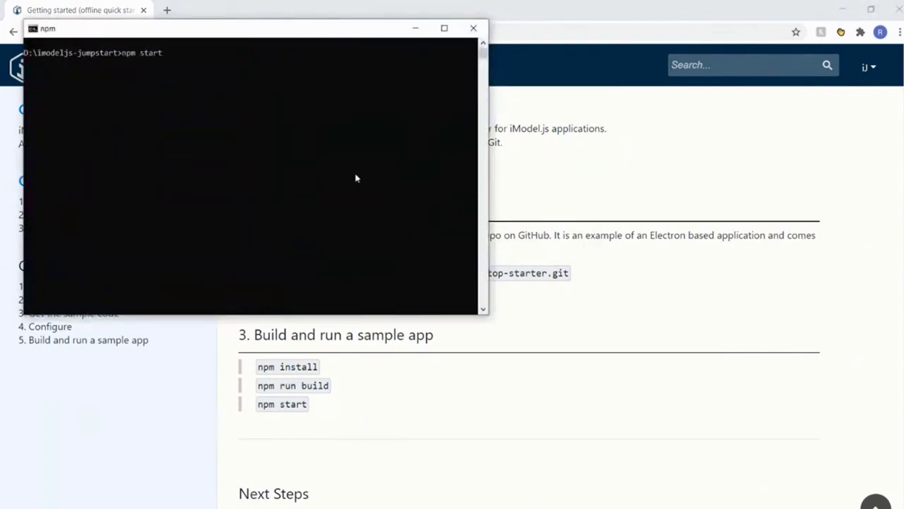
- List the imodeljs-jumpstart folder in Command Prompt, then change into desktop-starter and run npm start
{"action": "type", "text": "dir"}
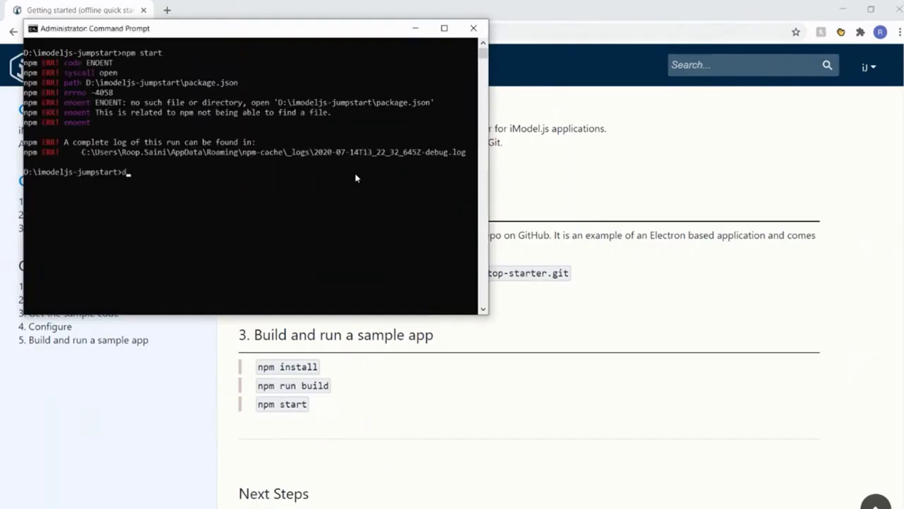
{"action": "key", "text": "Return"}
{"action": "type", "text": "cd desk"}
{"action": "key", "text": "Tab"}
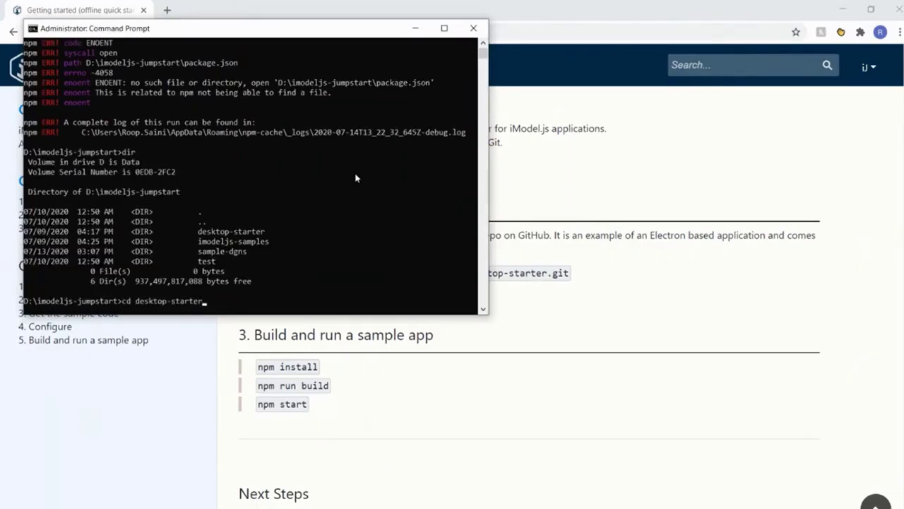
{"action": "key", "text": "Return"}
{"action": "type", "text": "npm"}
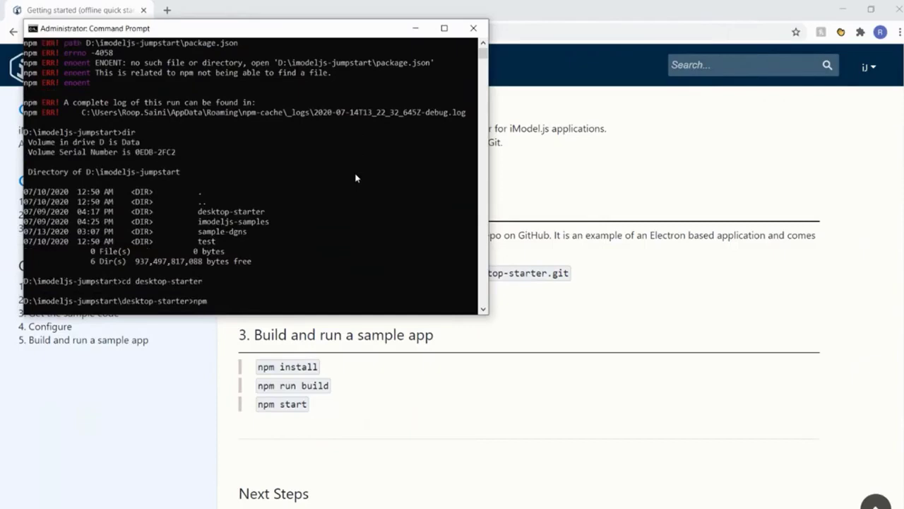
{"action": "type", "text": " start"}
{"action": "key", "text": "Return"}
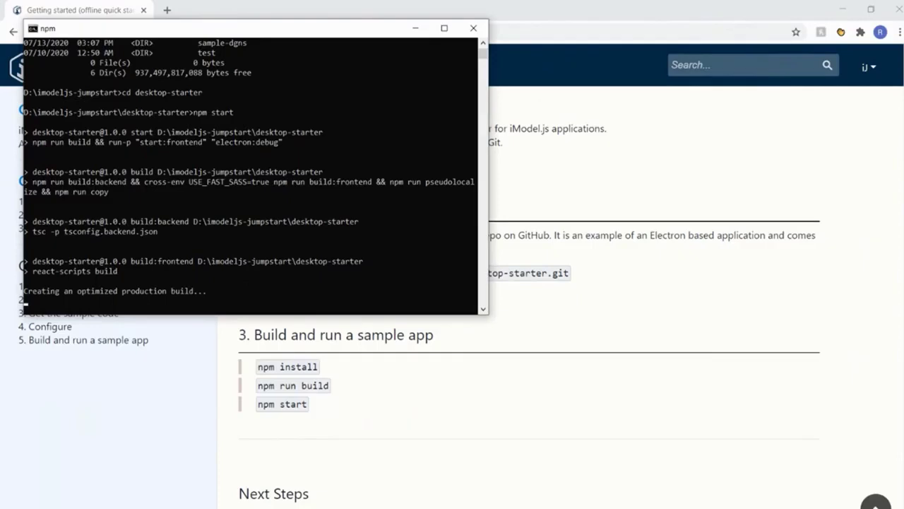
{"action": "key", "text": "alt+Tab"}
{"action": "scroll", "coordinate": [678, 228], "scroll_direction": "down", "scroll_amount": 2}
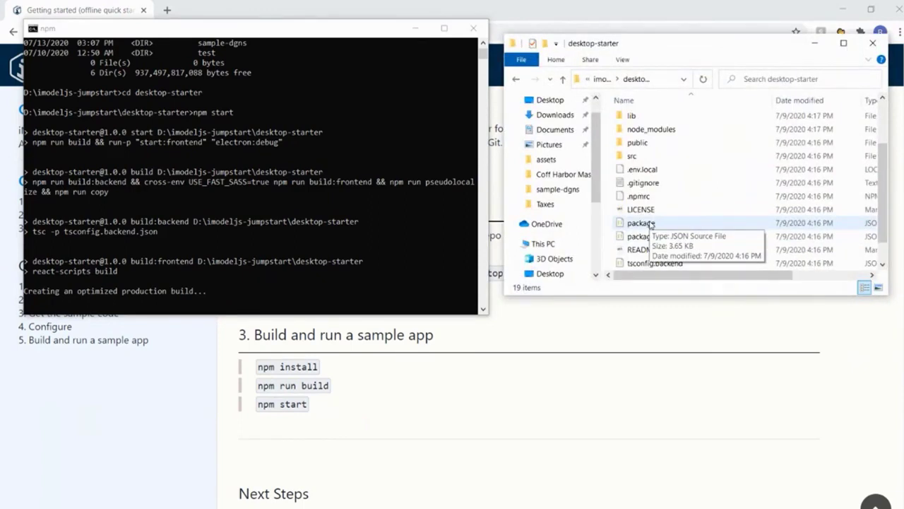
{"action": "double_click", "coordinate": [650, 224]}
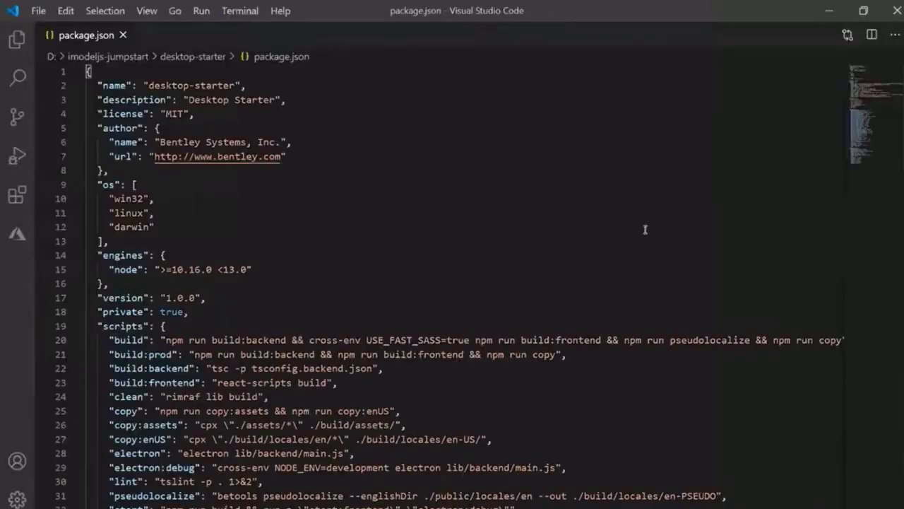
{"action": "scroll", "coordinate": [647, 233], "scroll_direction": "down", "scroll_amount": 9}
{"action": "scroll", "coordinate": [346, 238], "scroll_direction": "down", "scroll_amount": 14}
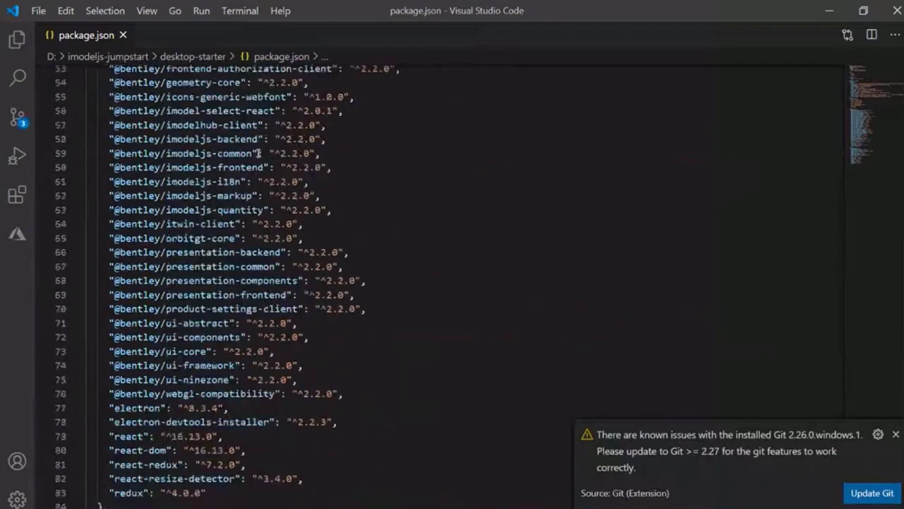
{"action": "scroll", "coordinate": [266, 227], "scroll_direction": "down", "scroll_amount": 2}
{"action": "scroll", "coordinate": [269, 225], "scroll_direction": "up", "scroll_amount": 10}
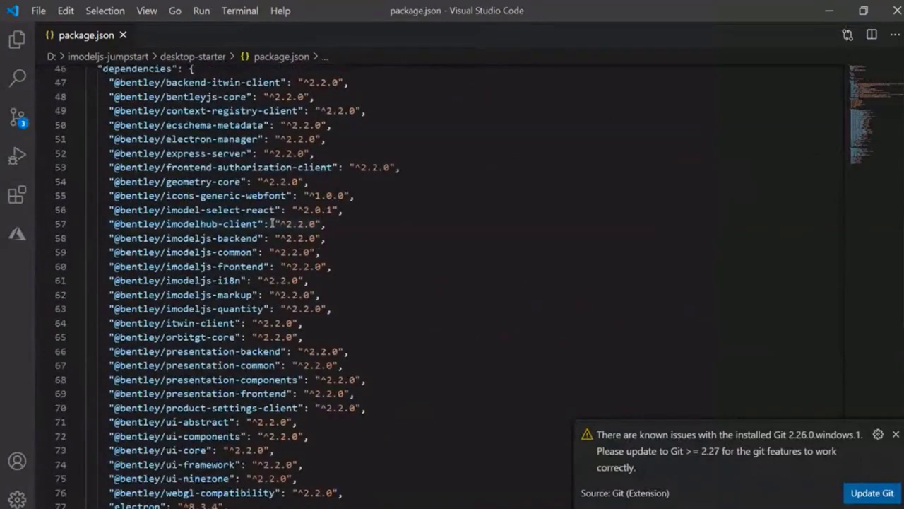
{"action": "left_click", "coordinate": [895, 433]}
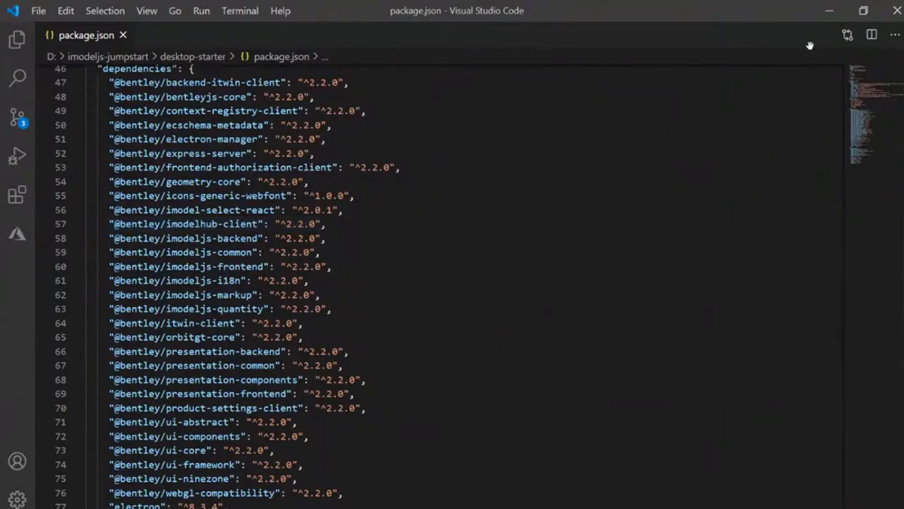
{"action": "left_click", "coordinate": [837, 16]}
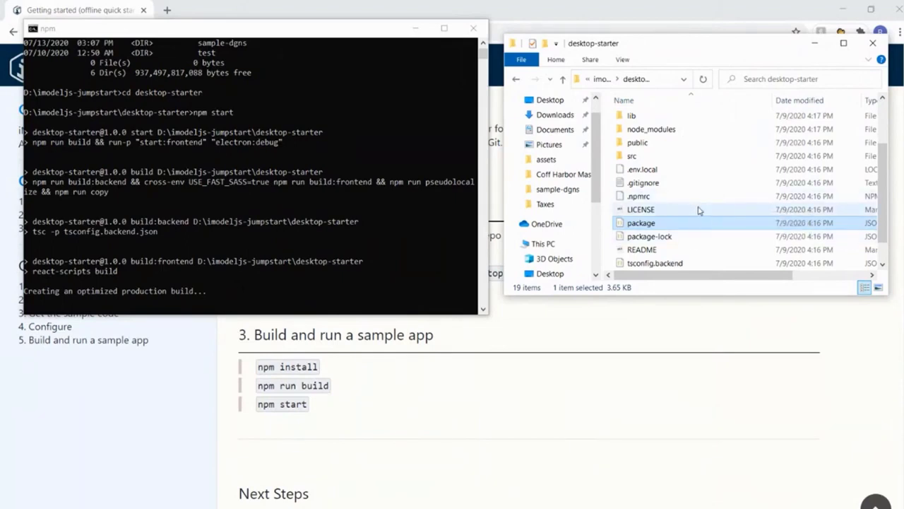
- Minimize the desktop-starter folder window and close the developer tools in the Electron application window
{"action": "scroll", "coordinate": [702, 208], "scroll_direction": "up", "scroll_amount": 1}
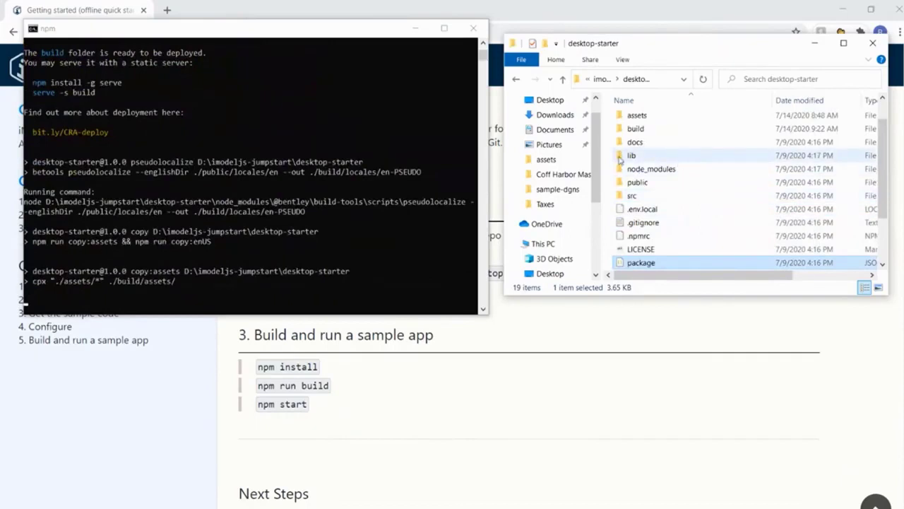
{"action": "mouse_move", "coordinate": [650, 163]}
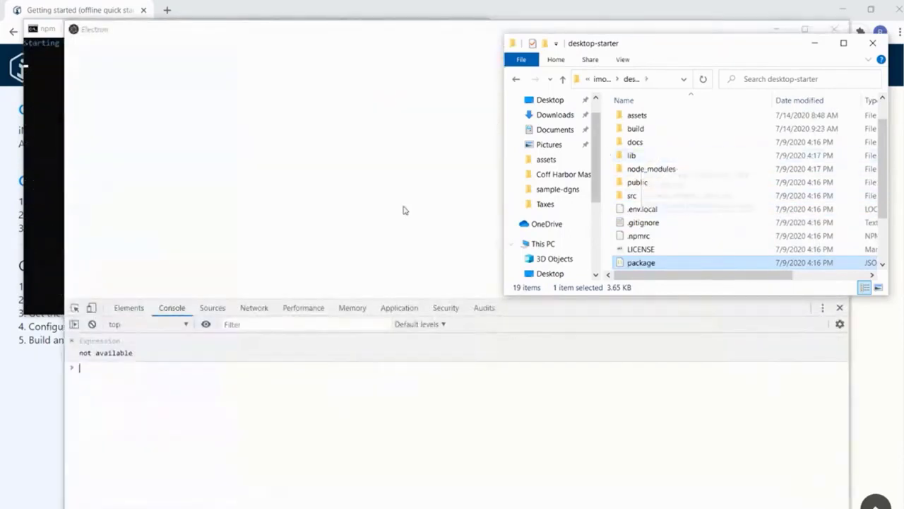
{"action": "left_click", "coordinate": [813, 45]}
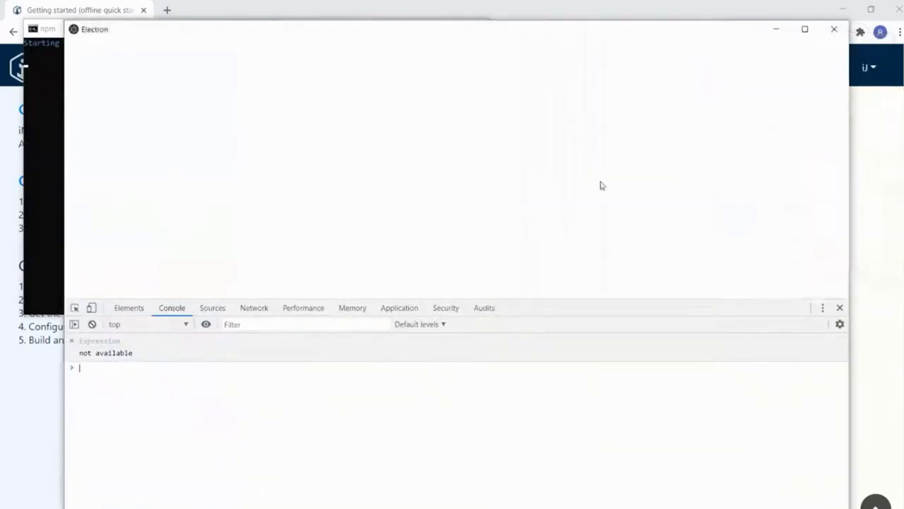
{"action": "left_click", "coordinate": [839, 308]}
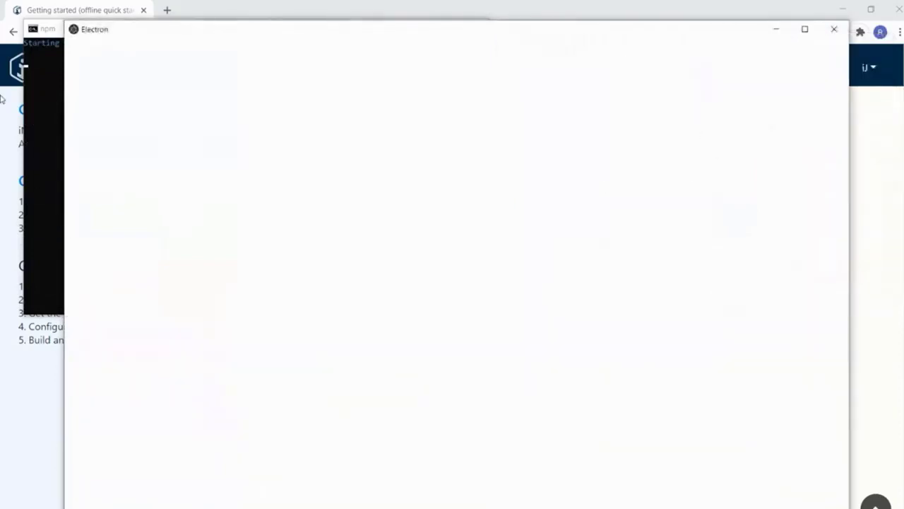
- Check the npm compile output, then return to Desktop Starter and bring the whole plant model into view
{"action": "left_click", "coordinate": [58, 31]}
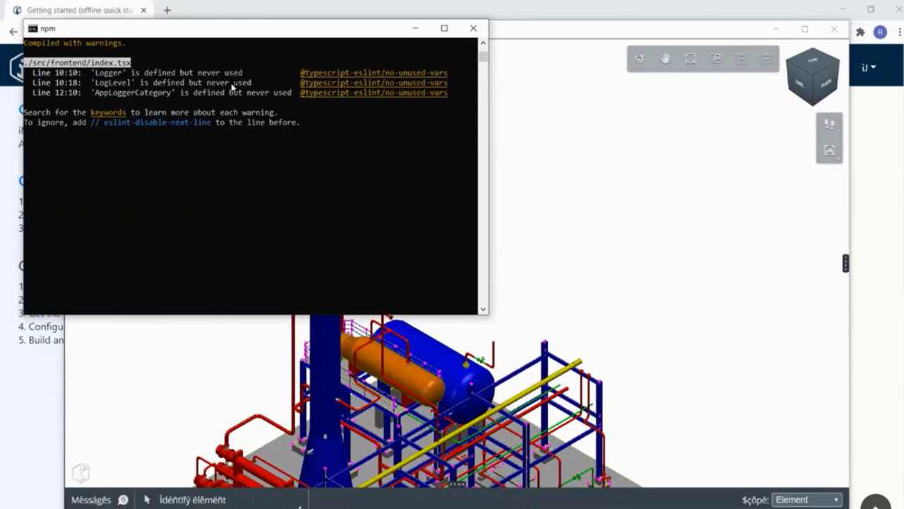
{"action": "left_click", "coordinate": [653, 180]}
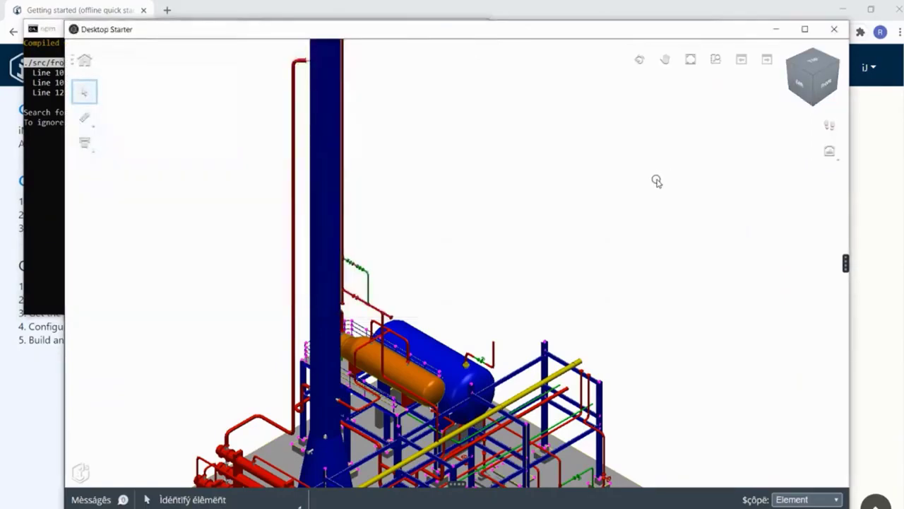
{"action": "scroll", "coordinate": [525, 461], "scroll_direction": "down", "scroll_amount": 5}
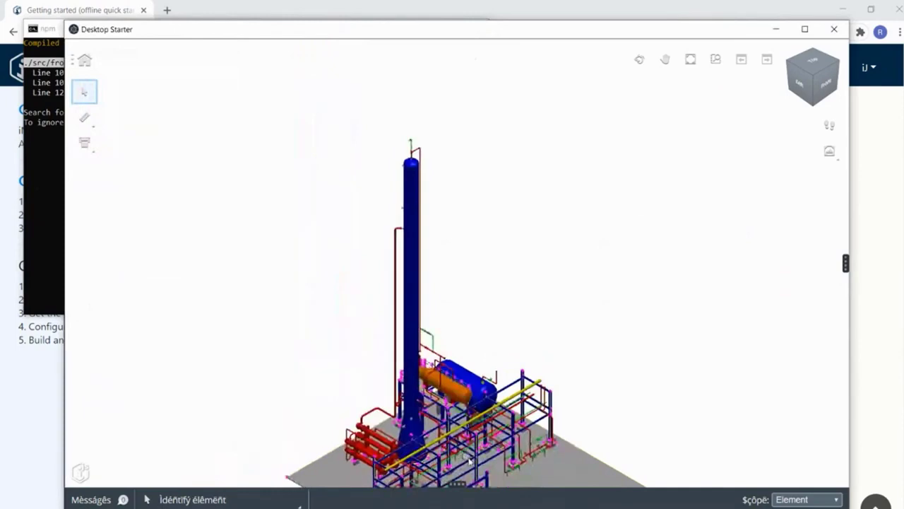
{"action": "scroll", "coordinate": [526, 461], "scroll_direction": "up", "scroll_amount": 1}
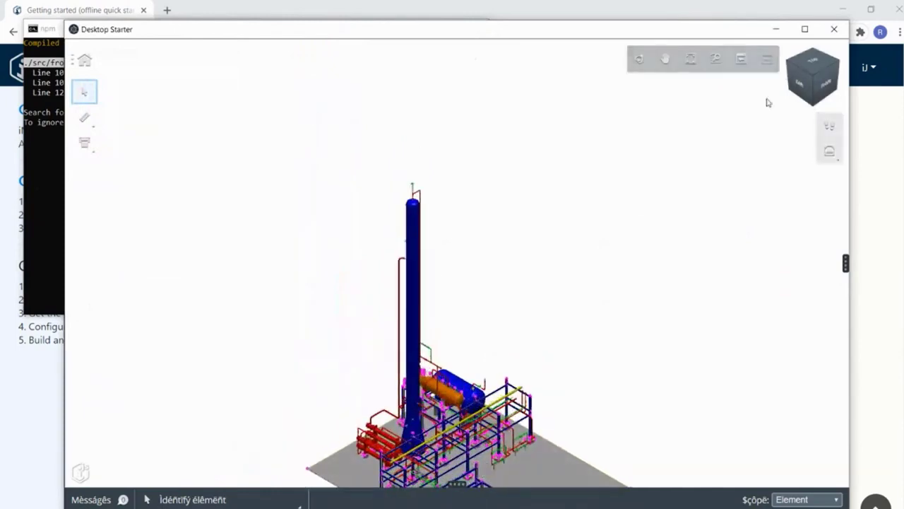
{"action": "left_click", "coordinate": [664, 59]}
{"action": "left_click_drag", "start_coordinate": [515, 375], "coordinate": [474, 325]}
{"action": "key", "text": "Escape"}
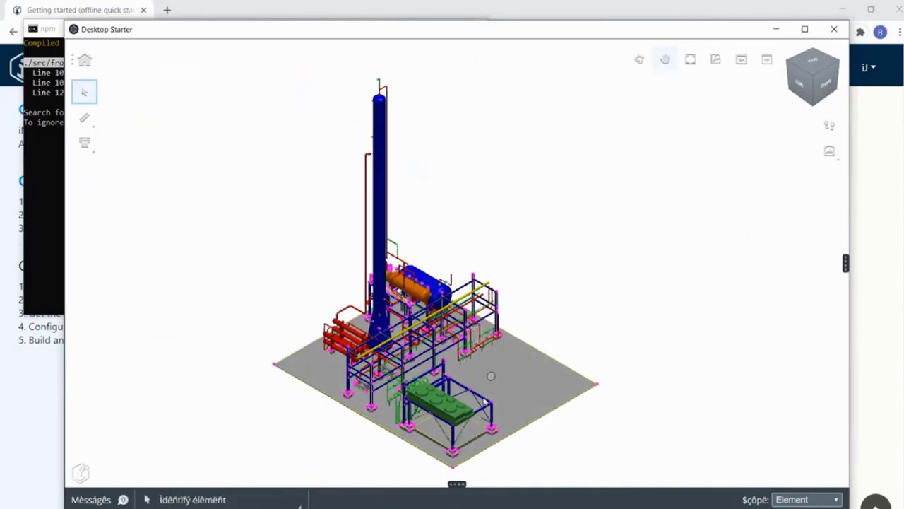
{"action": "mouse_move", "coordinate": [441, 380]}
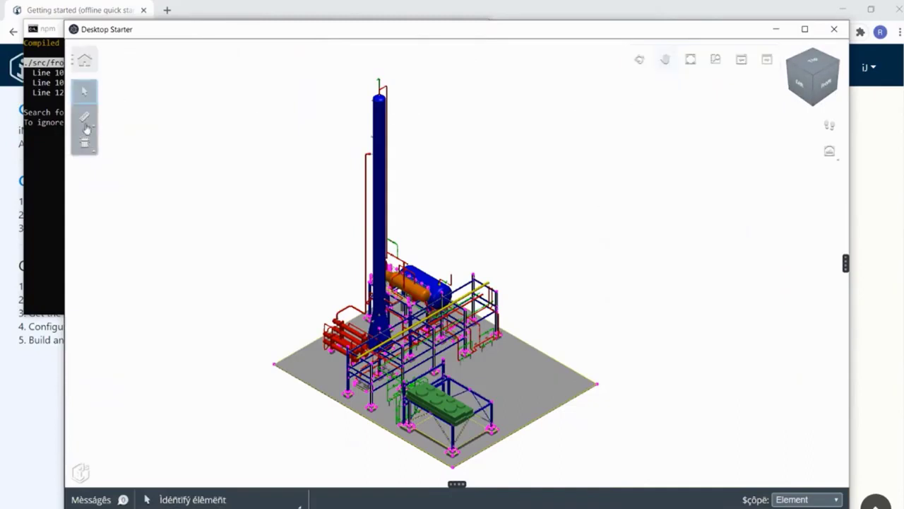
- Open the offline snapshot Baytown.bim from the desktop-starter assets folder
{"action": "left_click", "coordinate": [97, 64]}
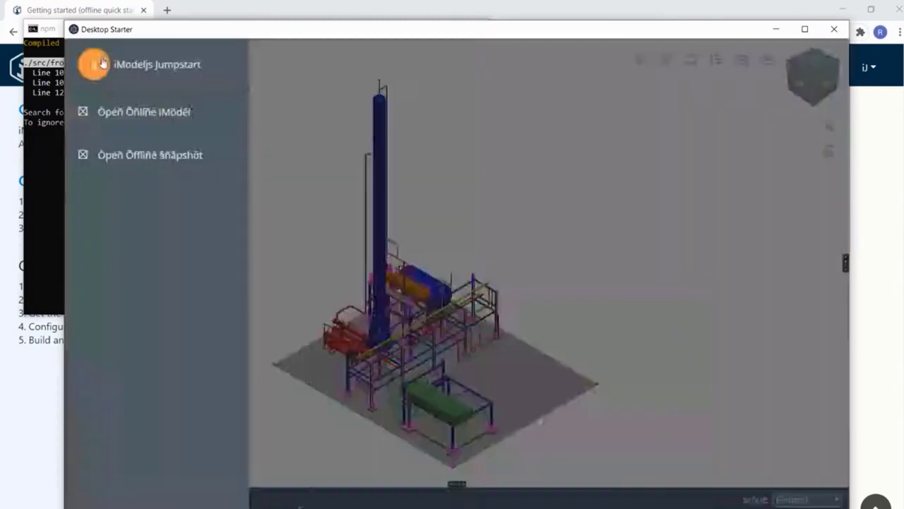
{"action": "left_click", "coordinate": [149, 164]}
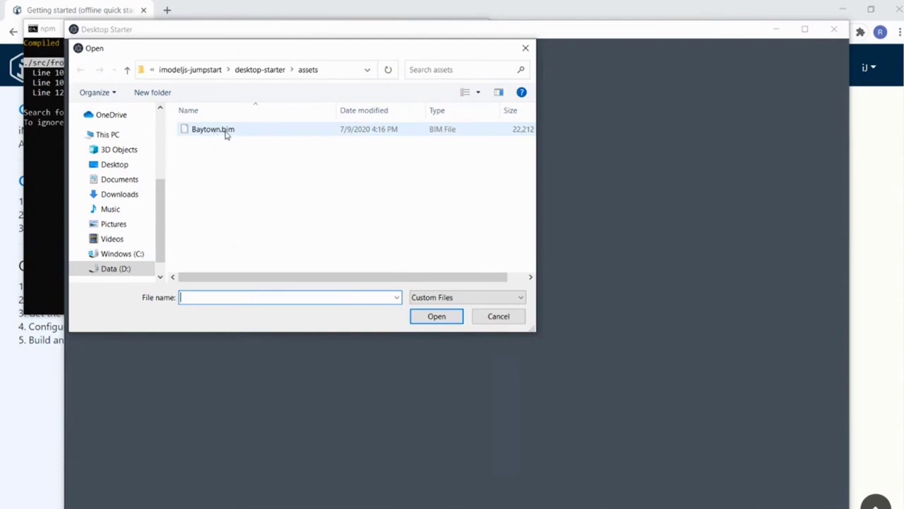
{"action": "double_click", "coordinate": [227, 134]}
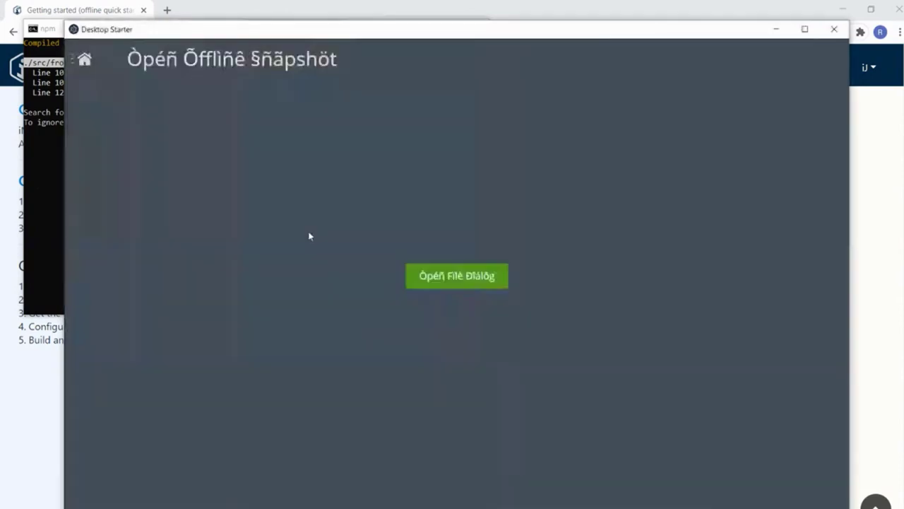
- Zoom and pan the Baytown model until the whole plant, from tower tip to ground slab, fits in the view
{"action": "scroll", "coordinate": [445, 444], "scroll_direction": "down", "scroll_amount": 3}
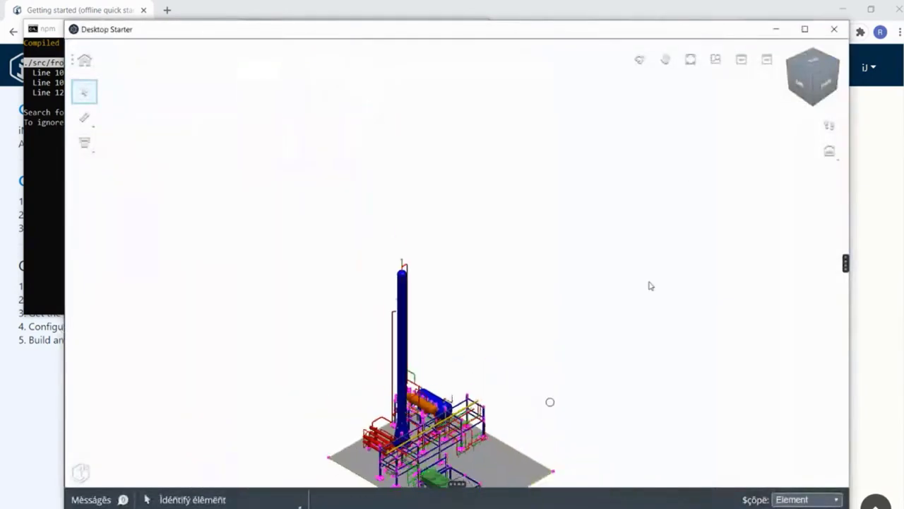
{"action": "left_click", "coordinate": [664, 60]}
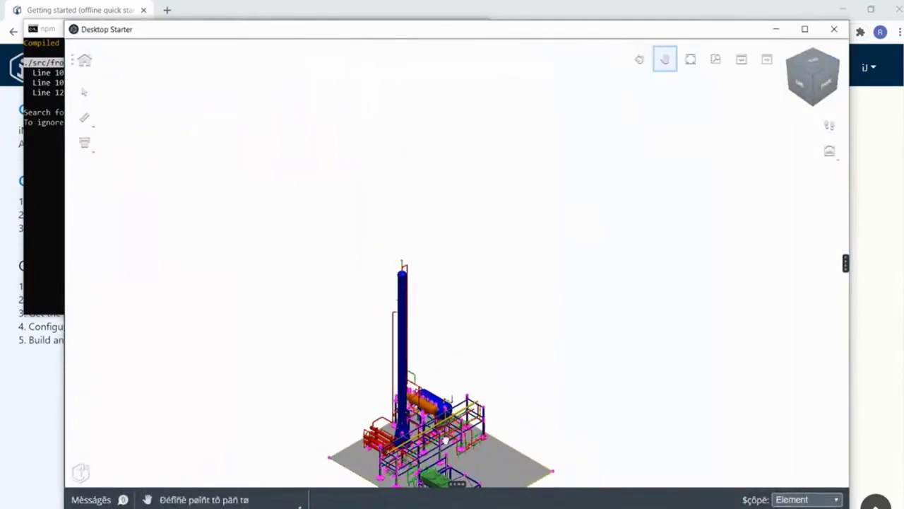
{"action": "left_click_drag", "start_coordinate": [467, 466], "coordinate": [443, 373]}
{"action": "key", "text": "Escape"}
{"action": "scroll", "coordinate": [439, 384], "scroll_direction": "up", "scroll_amount": 3}
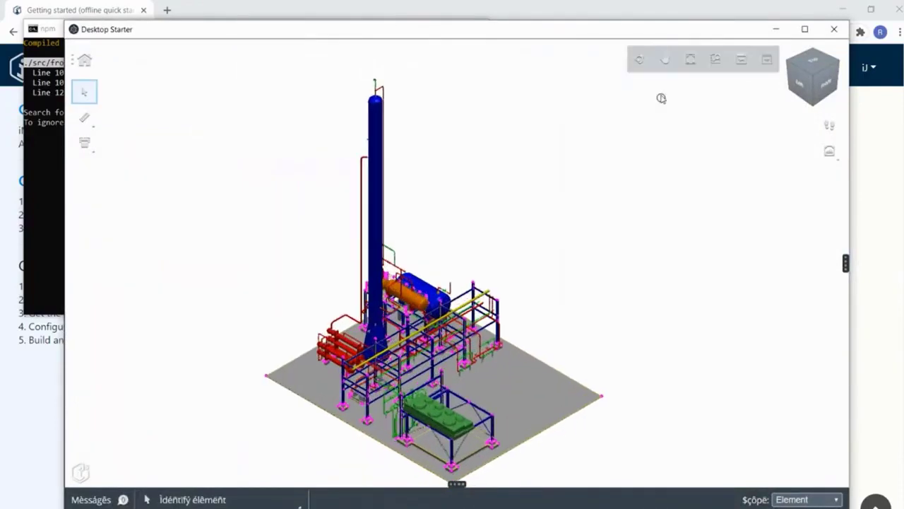
{"action": "left_click", "coordinate": [665, 59]}
{"action": "left_click", "coordinate": [499, 348]}
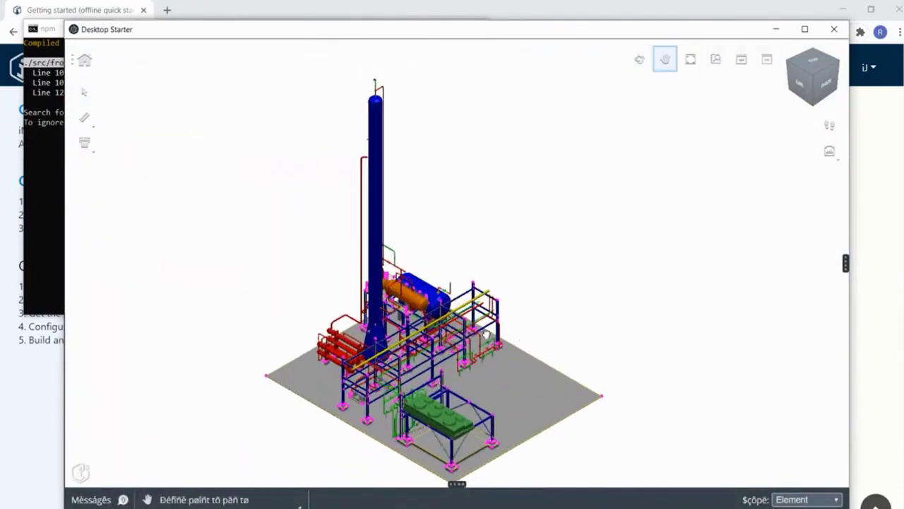
{"action": "left_click", "coordinate": [513, 322]}
- Rotate the plant model and zoom with a window area onto the red exchangers and pipe rack at the tower base
{"action": "left_click", "coordinate": [636, 64]}
{"action": "left_click", "coordinate": [457, 264]}
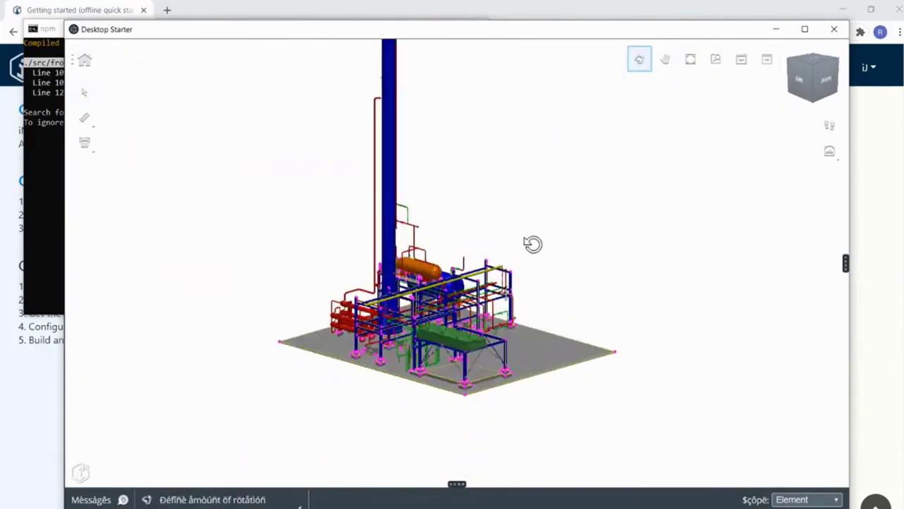
{"action": "left_click", "coordinate": [525, 318]}
{"action": "left_click", "coordinate": [716, 59]}
{"action": "left_click", "coordinate": [341, 320]}
{"action": "left_click", "coordinate": [445, 387]}
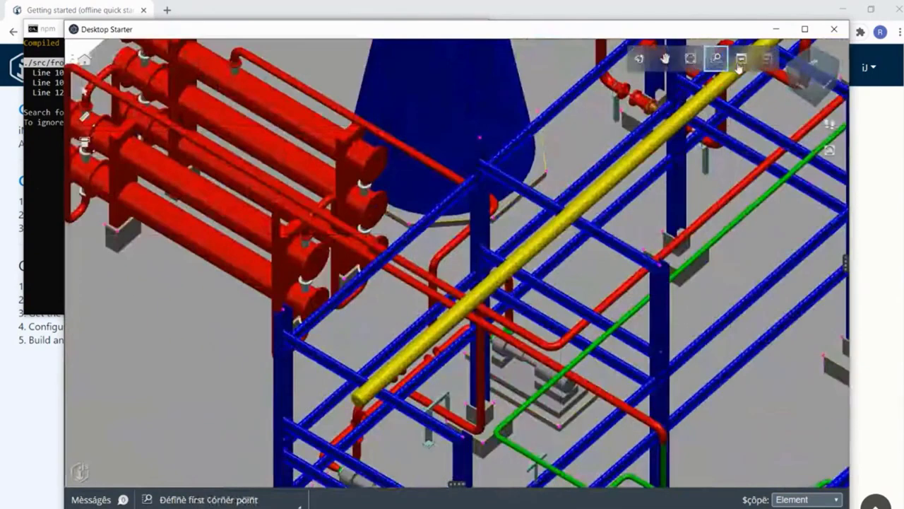
- Go back to the previous view, return to the close-up and orient the model to the Front view
{"action": "left_click", "coordinate": [741, 67]}
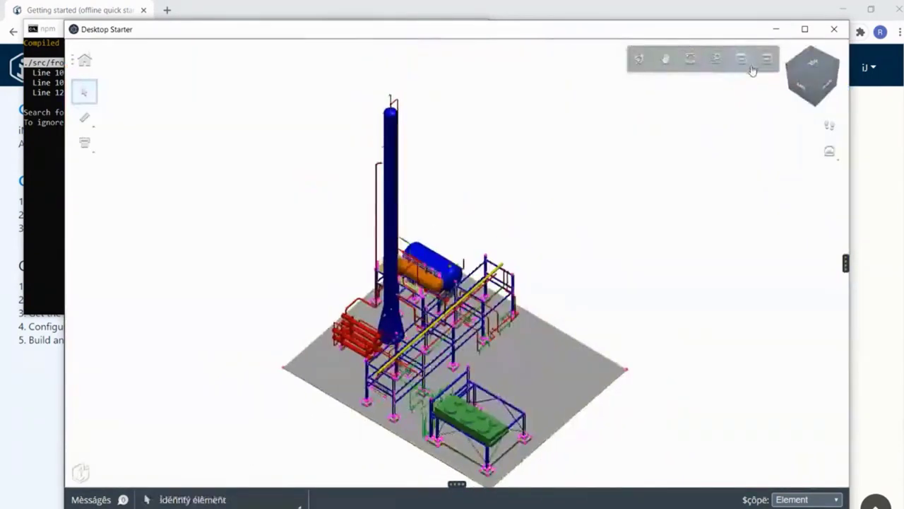
{"action": "left_click", "coordinate": [767, 62]}
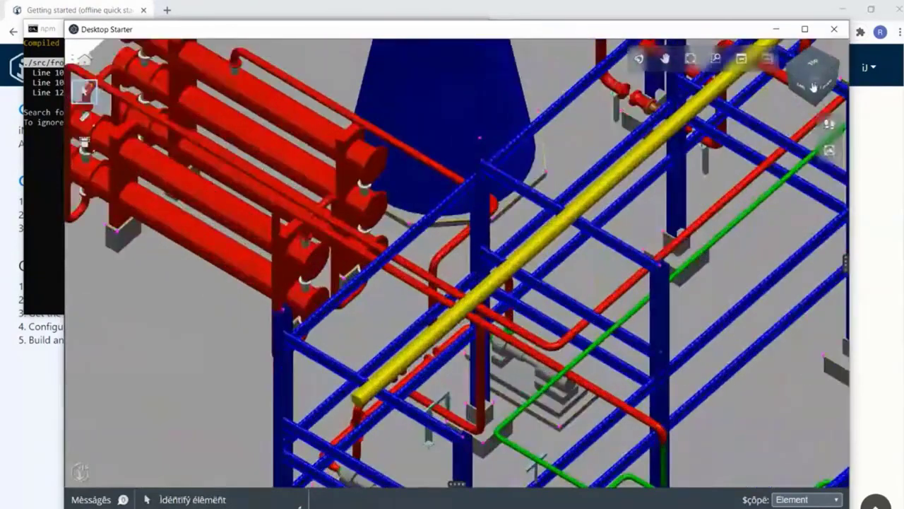
{"action": "left_click", "coordinate": [807, 74]}
{"action": "left_click", "coordinate": [813, 79]}
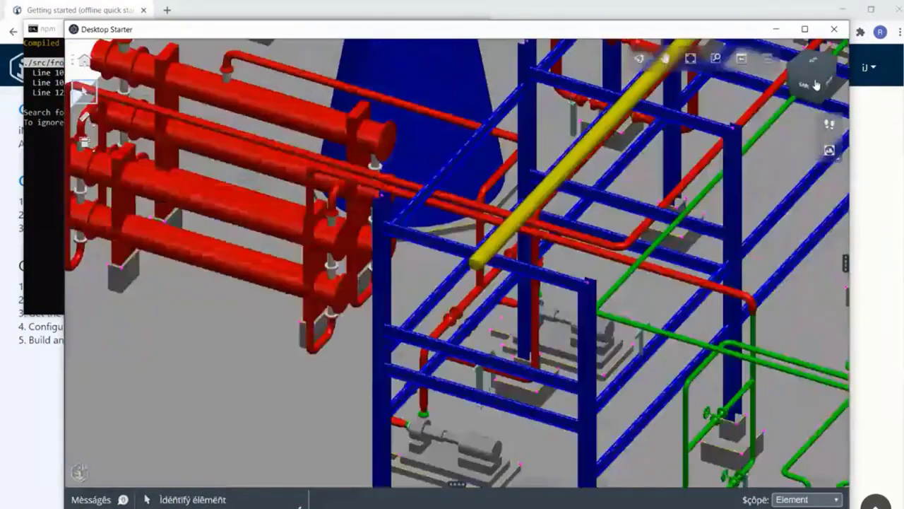
{"action": "left_click", "coordinate": [814, 83]}
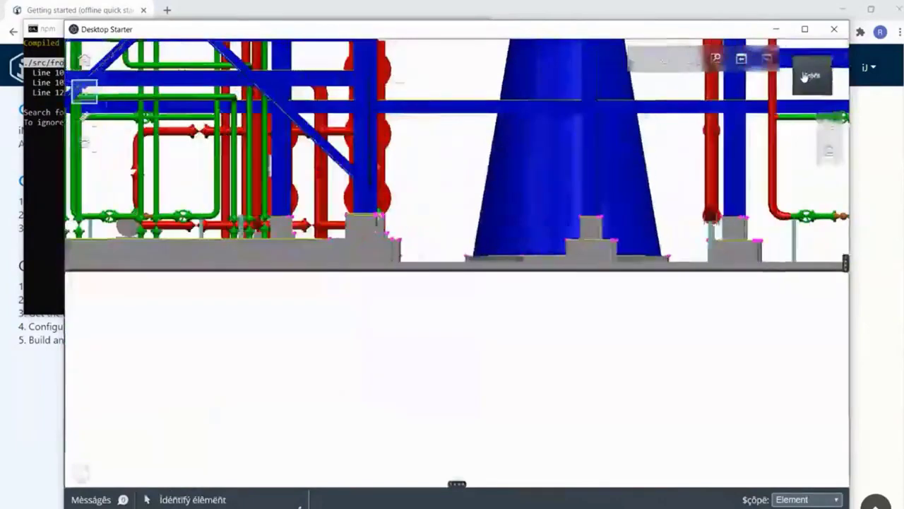
- Measure the distance between the tops of the two neighbouring concrete footings beside the tower and dismiss the result
{"action": "left_click", "coordinate": [84, 117]}
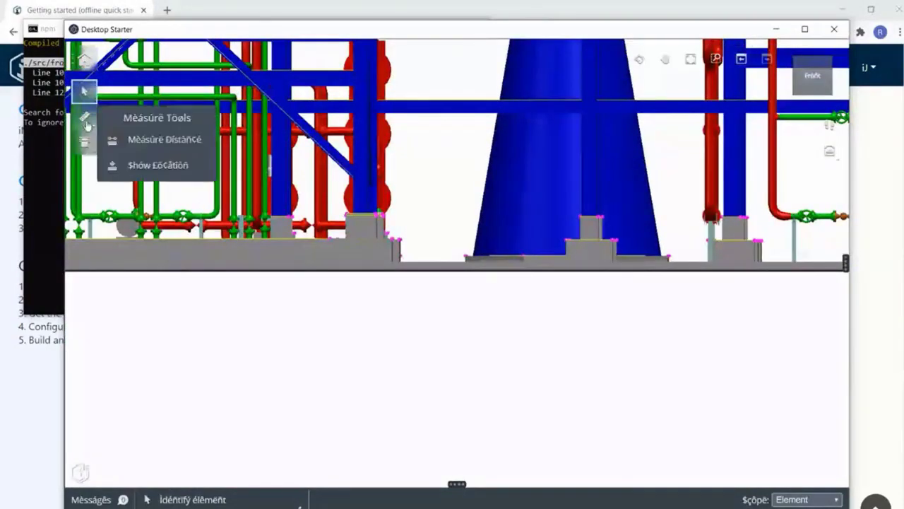
{"action": "left_click", "coordinate": [166, 141]}
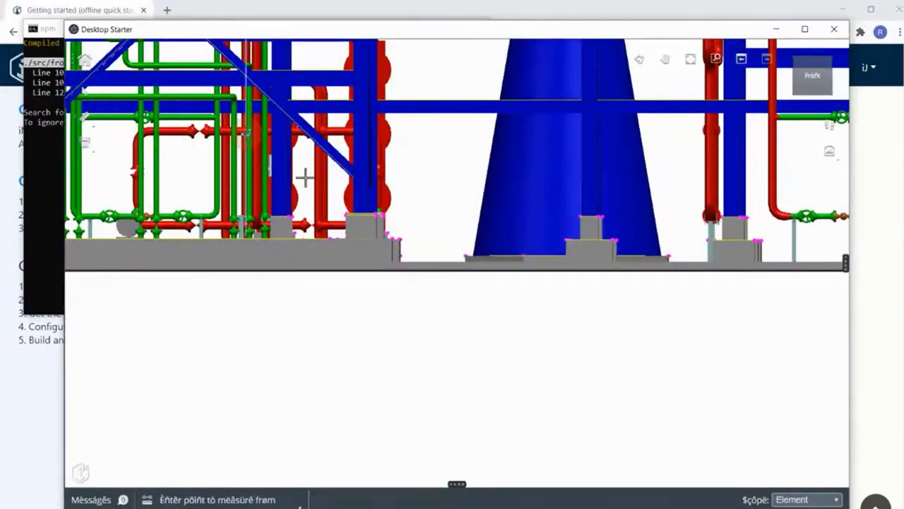
{"action": "left_click", "coordinate": [291, 216]}
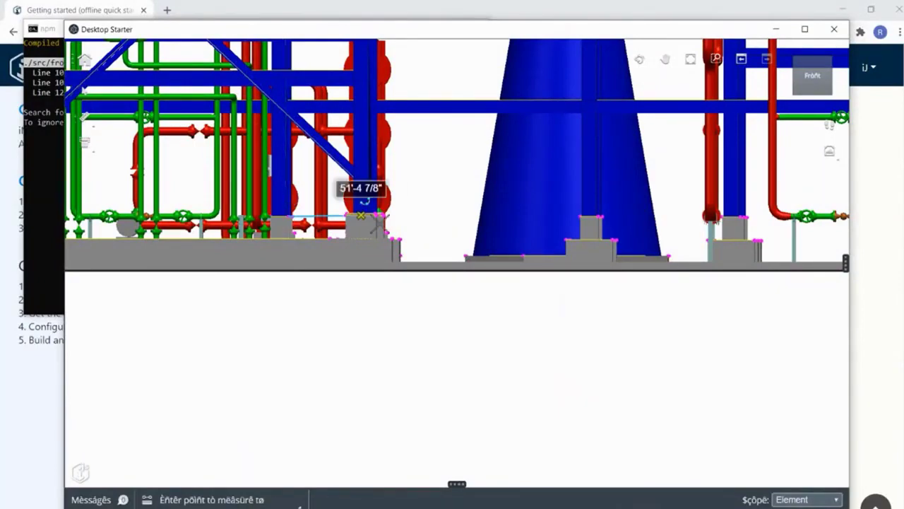
{"action": "left_click", "coordinate": [361, 216]}
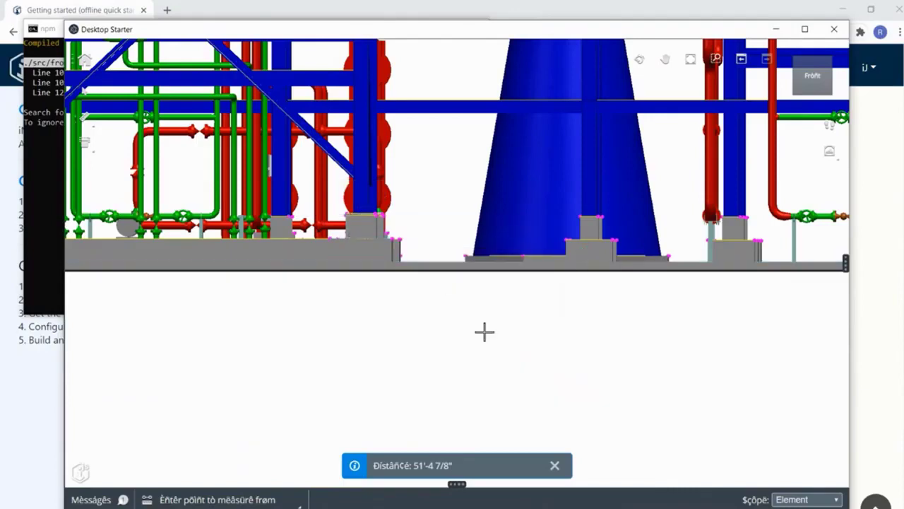
{"action": "left_click", "coordinate": [555, 465]}
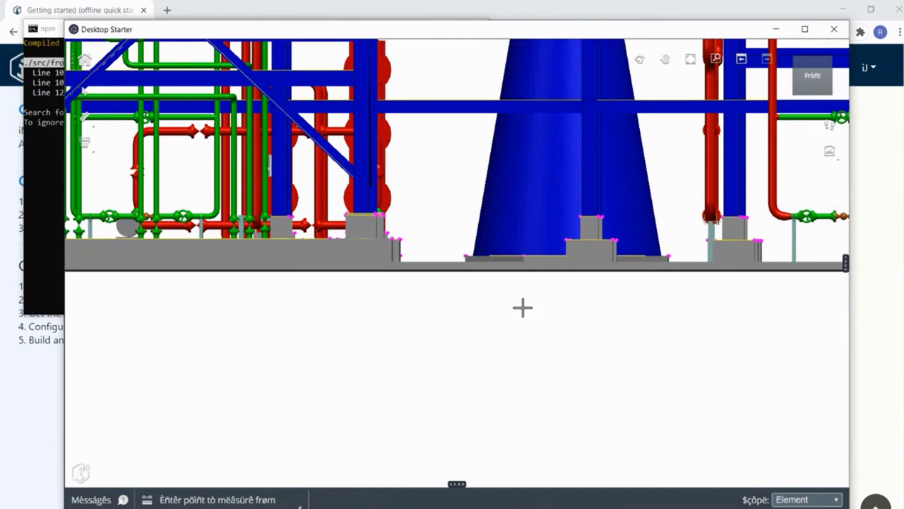
- Minimize Desktop Starter, return to the iModel.js page in Chrome and read the Online quick start's tools and sample iModel sections
{"action": "left_click", "coordinate": [775, 30]}
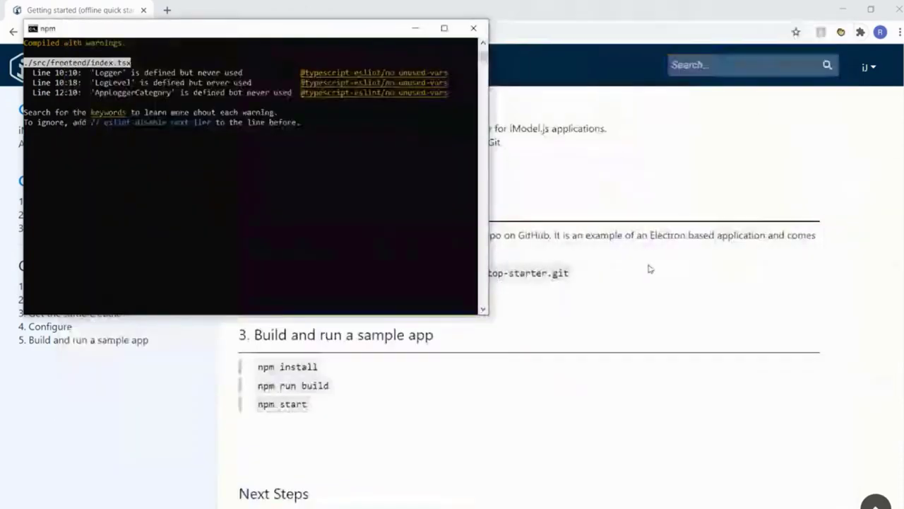
{"action": "left_click", "coordinate": [587, 313]}
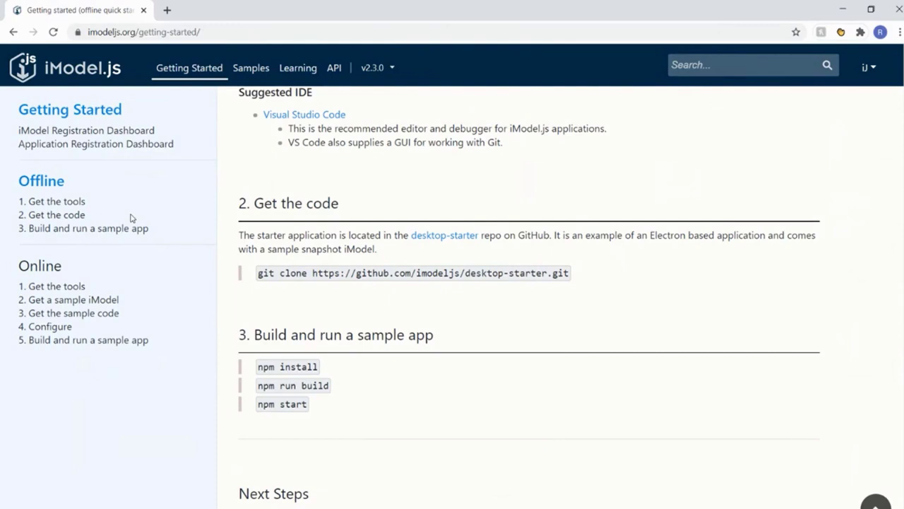
{"action": "left_click", "coordinate": [39, 272]}
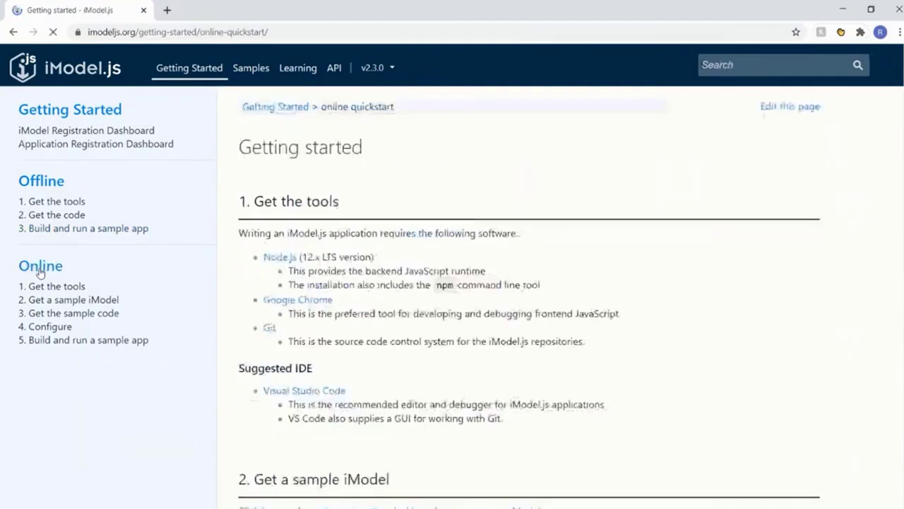
{"action": "scroll", "coordinate": [367, 268], "scroll_direction": "down", "scroll_amount": 1}
{"action": "scroll", "coordinate": [367, 269], "scroll_direction": "up", "scroll_amount": 1}
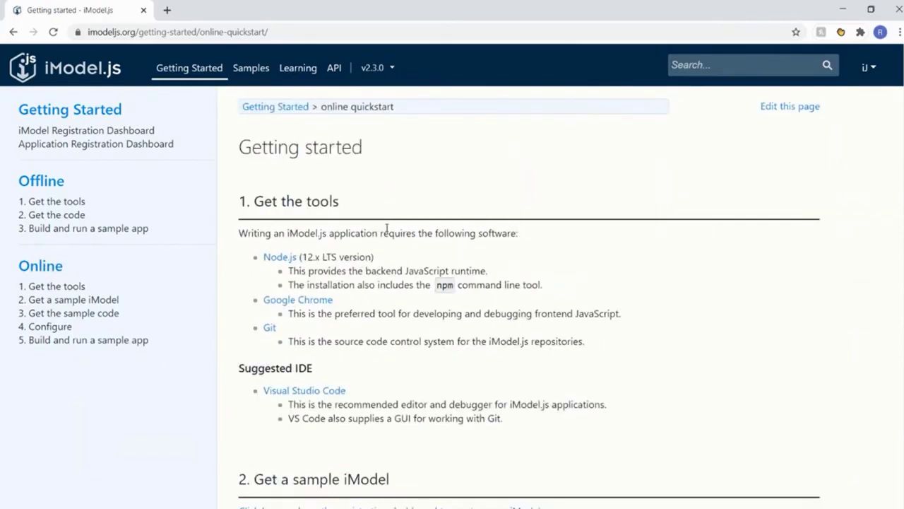
{"action": "scroll", "coordinate": [389, 232], "scroll_direction": "down", "scroll_amount": 1}
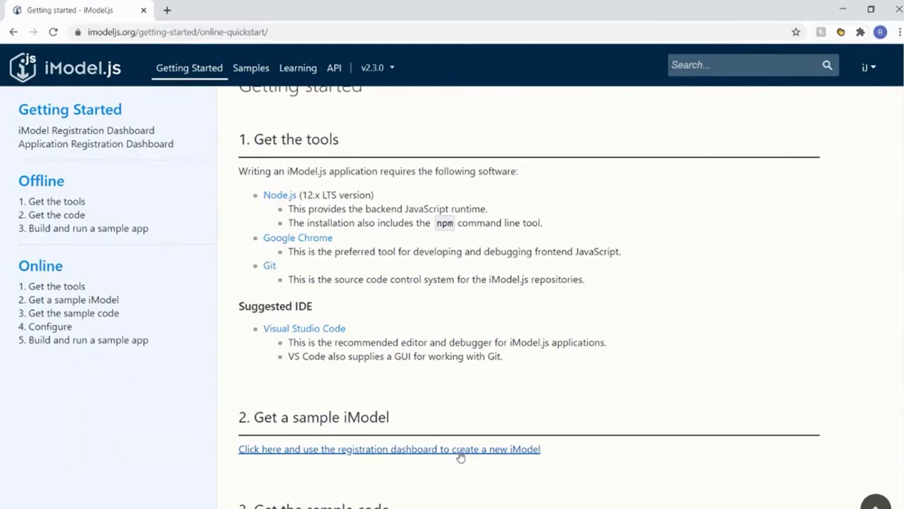
{"action": "scroll", "coordinate": [392, 328], "scroll_direction": "down", "scroll_amount": 1}
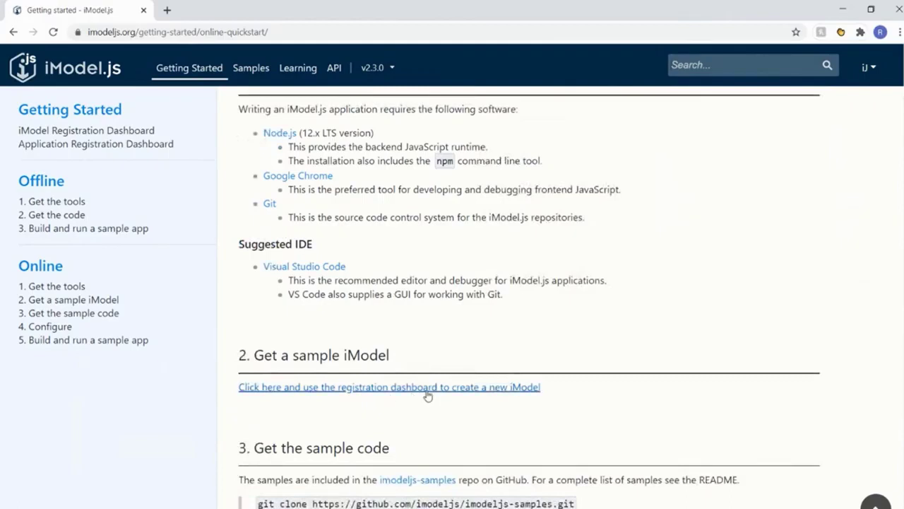
{"action": "scroll", "coordinate": [427, 396], "scroll_direction": "up", "scroll_amount": 1}
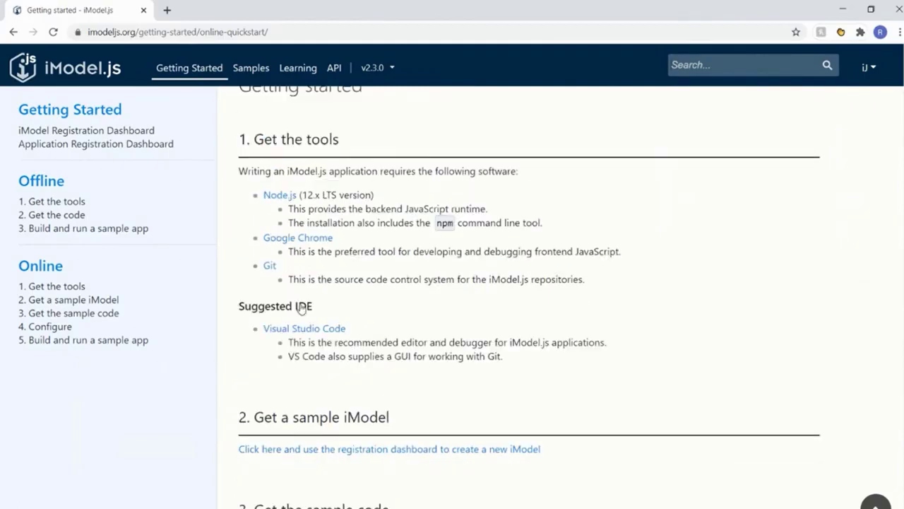
{"action": "scroll", "coordinate": [305, 388], "scroll_direction": "down", "scroll_amount": 1}
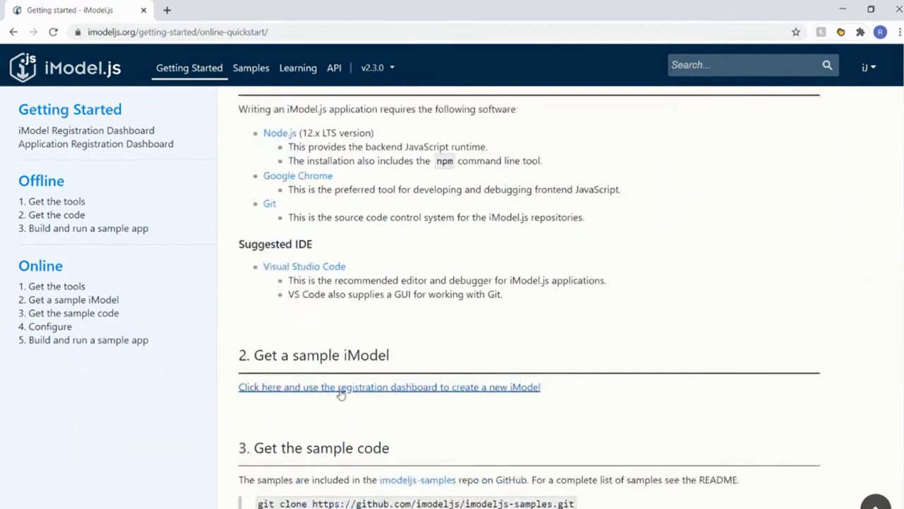
- Open the New iModel form in the registration dashboard and review the available Bentley Example models, keeping Stadium
{"action": "left_click", "coordinate": [341, 387]}
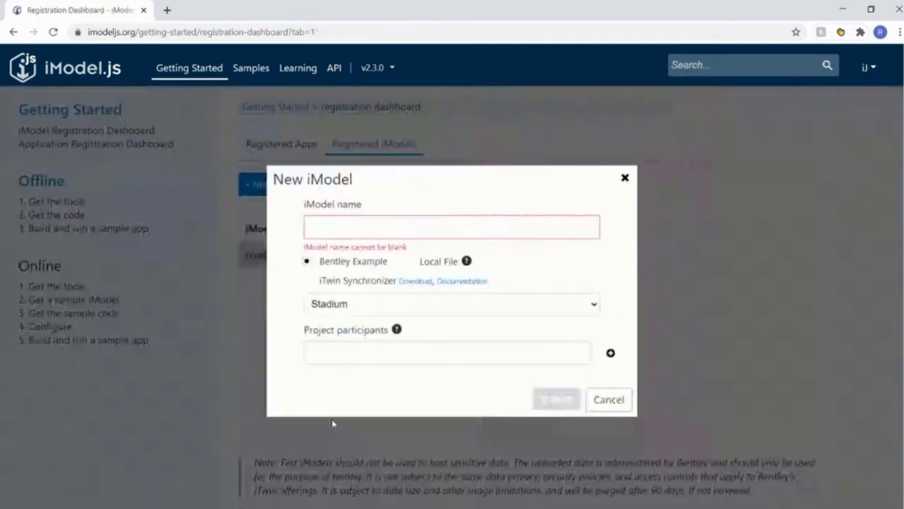
{"action": "left_click", "coordinate": [342, 228]}
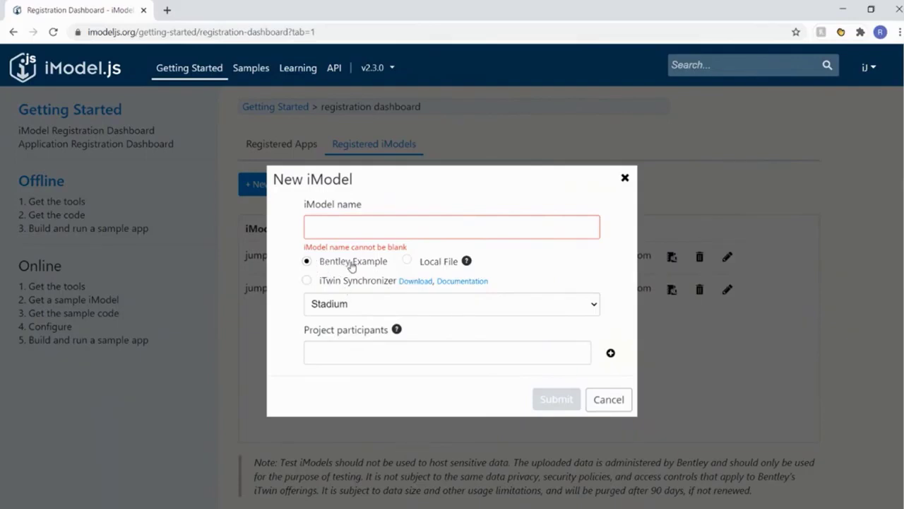
{"action": "left_click", "coordinate": [376, 310]}
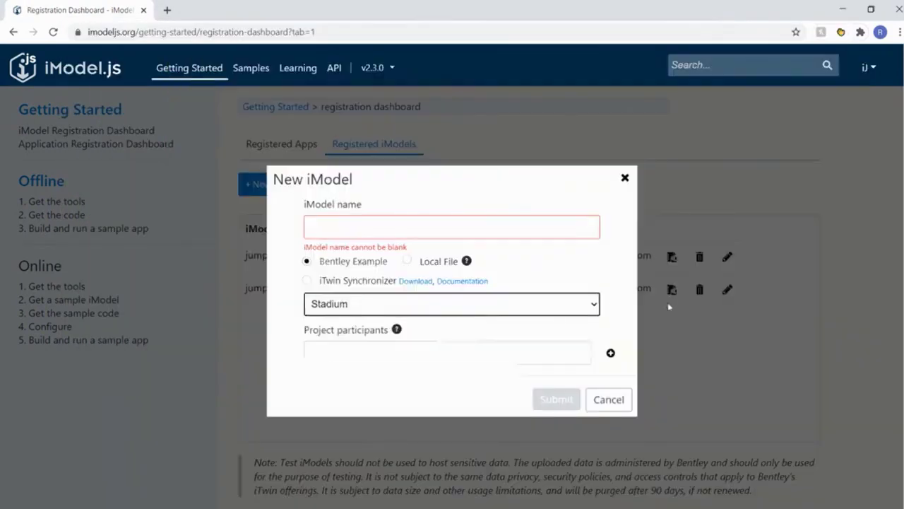
{"action": "left_click", "coordinate": [592, 304]}
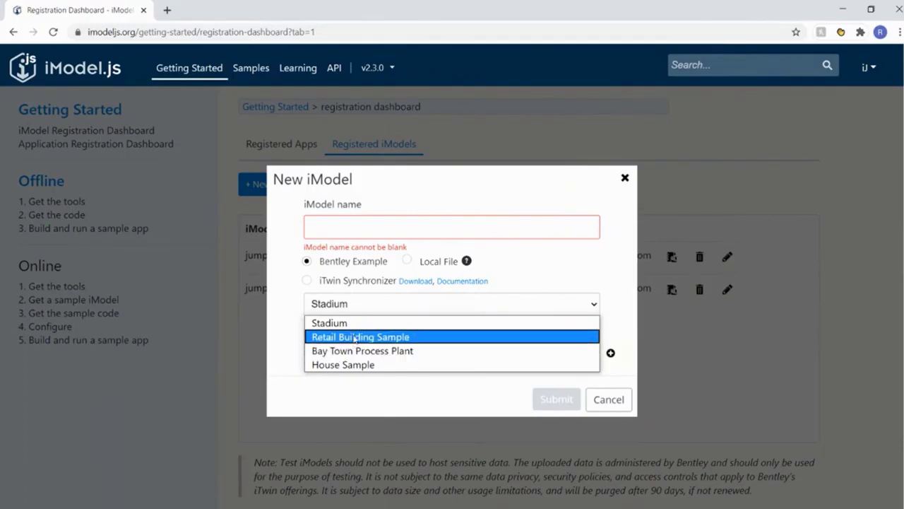
{"action": "left_click", "coordinate": [365, 305]}
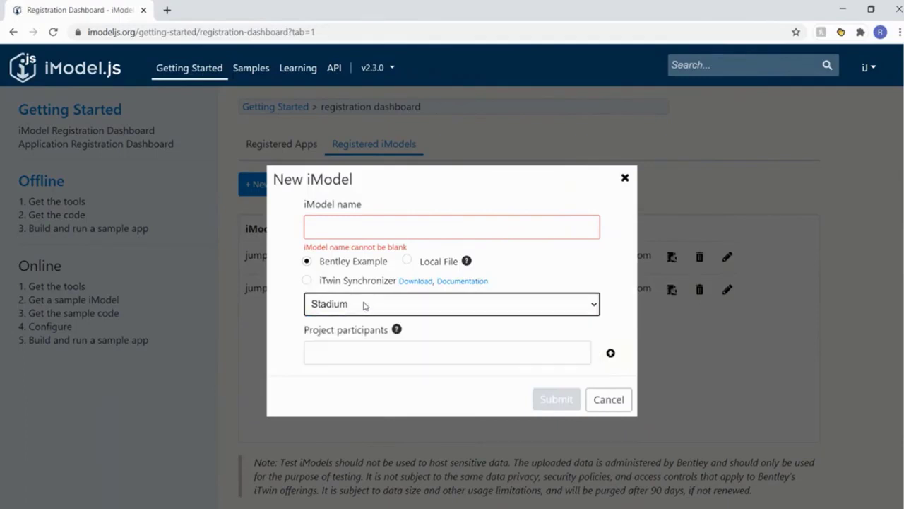
- Examine the Local File and iTwin Synchronizer options, switch back to Bentley Example and cancel the new iModel
{"action": "left_click", "coordinate": [408, 261]}
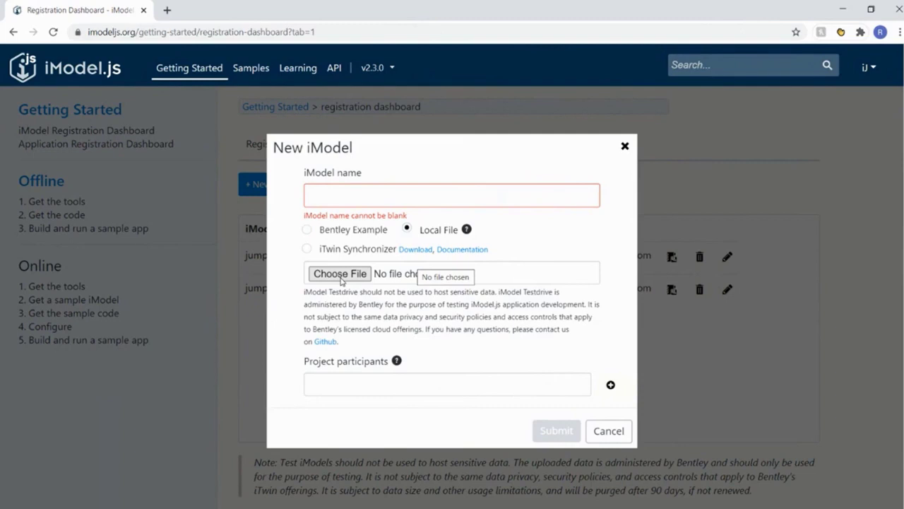
{"action": "left_click", "coordinate": [364, 248]}
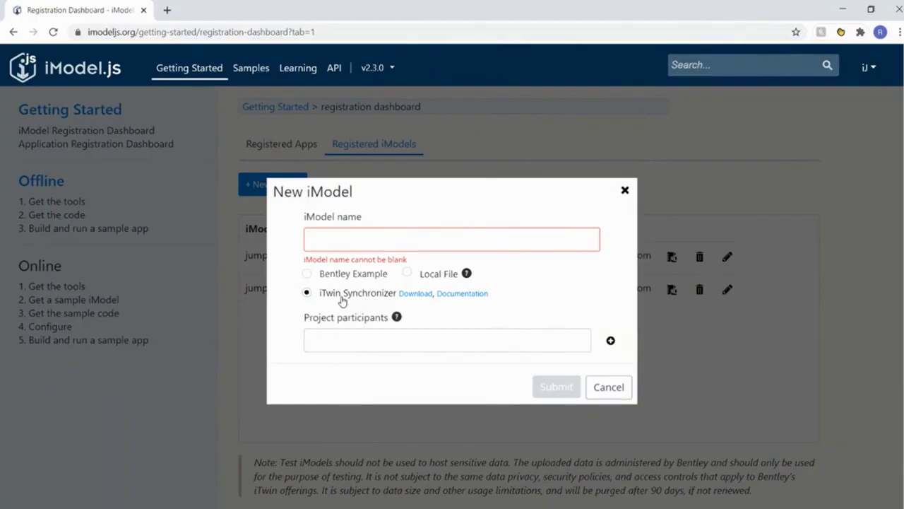
{"action": "left_click", "coordinate": [375, 277]}
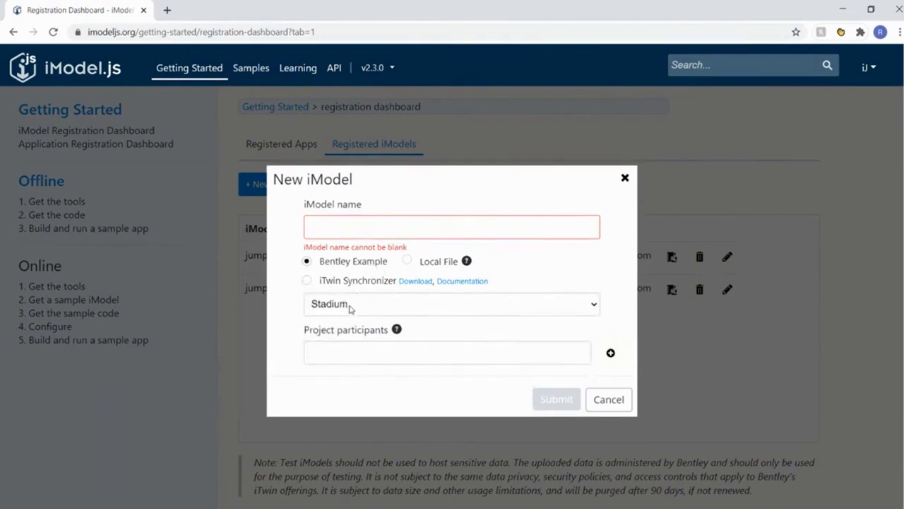
{"action": "left_click", "coordinate": [611, 401]}
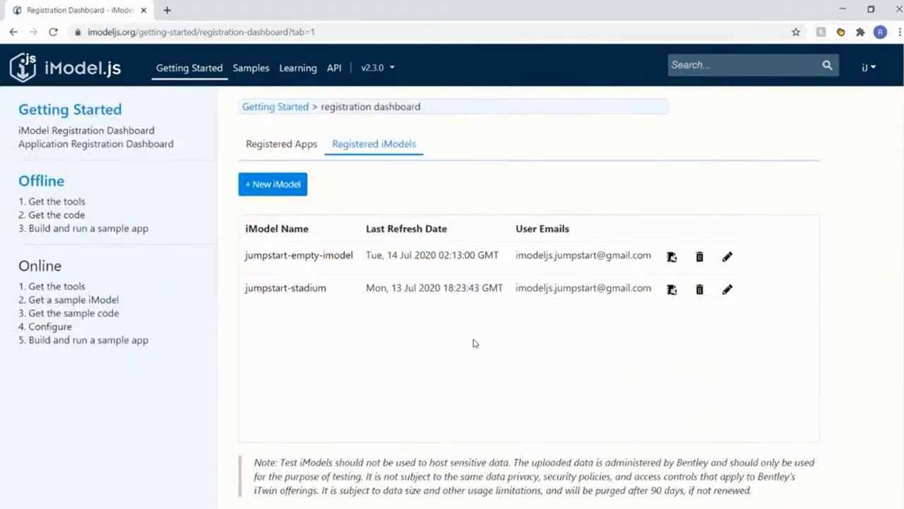
- Open the Online quick start in a new browser tab and locate the git clone command for the imodeljs-samples repo
{"action": "right_click", "coordinate": [55, 265]}
{"action": "left_click", "coordinate": [97, 273]}
{"action": "left_click", "coordinate": [215, 10]}
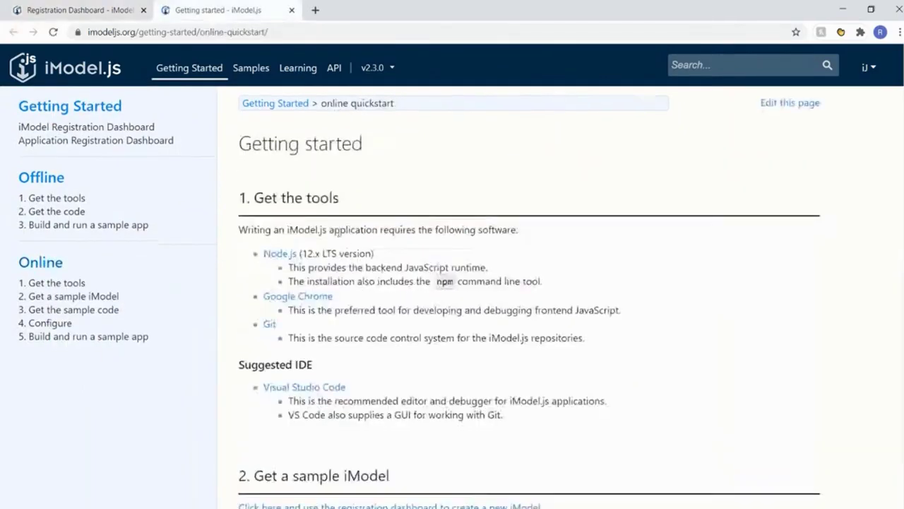
{"action": "scroll", "coordinate": [408, 257], "scroll_direction": "down", "scroll_amount": 5}
{"action": "mouse_move", "coordinate": [259, 256]}
{"action": "left_mouse_down"}
{"action": "mouse_move", "coordinate": [312, 265]}
{"action": "mouse_move", "coordinate": [576, 260]}
{"action": "left_mouse_up"}
{"action": "left_click", "coordinate": [464, 258]}
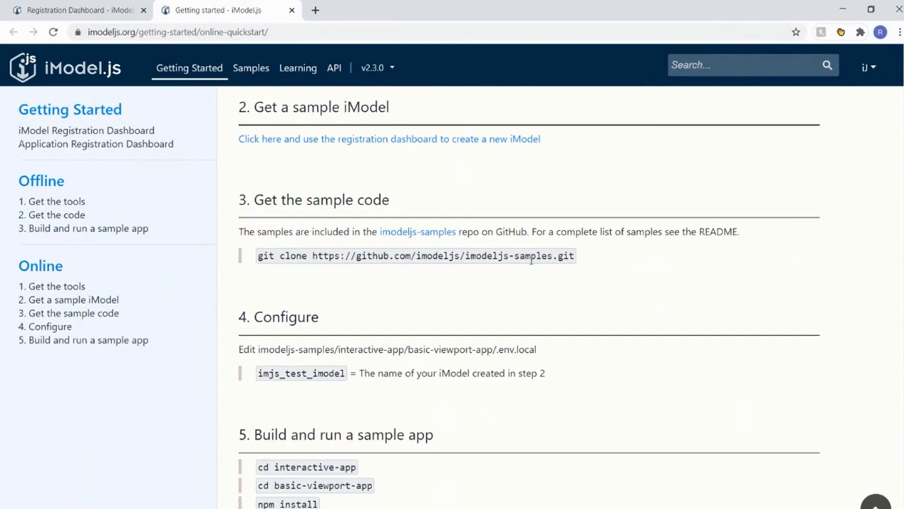
- Switch to the command window and terminate the running npm job for desktop-starter
{"action": "key", "text": "alt+Tab"}
{"action": "key", "text": "ctrl+c"}
{"action": "key", "text": "ctrl+c"}
{"action": "key", "text": "Return"}
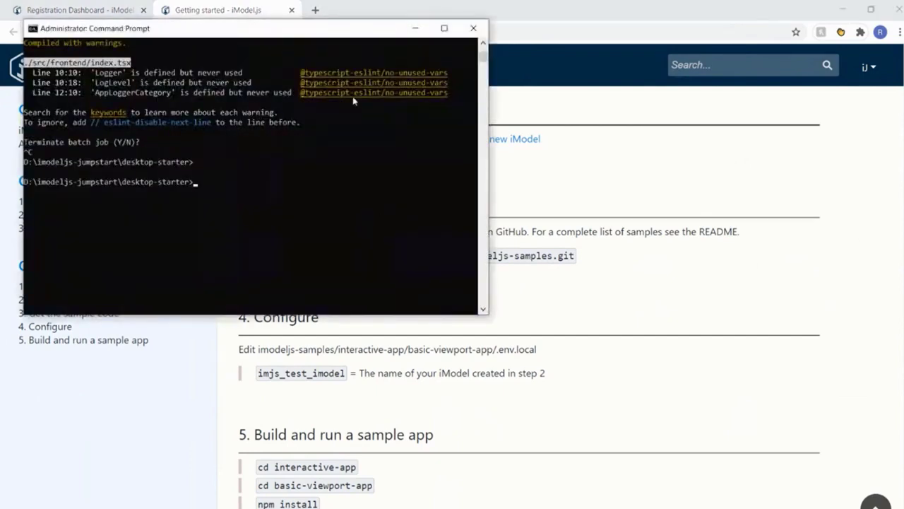
- List the desktop-starter folder, move up to imodeljs-jumpstart and list its contents
{"action": "left_click_drag", "start_coordinate": [304, 35], "coordinate": [401, 27]}
{"action": "type", "text": "dir"}
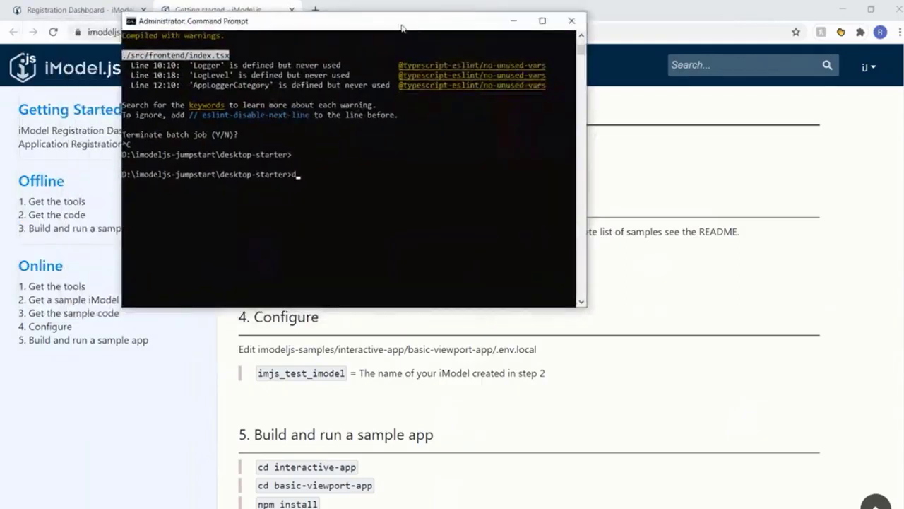
{"action": "key", "text": "Return"}
{"action": "type", "text": "cd .."}
{"action": "key", "text": "Return"}
{"action": "type", "text": "dir"}
{"action": "key", "text": "Return"}
- Change into the imodeljs-samples folder and list its contents
{"action": "type", "text": "c"}
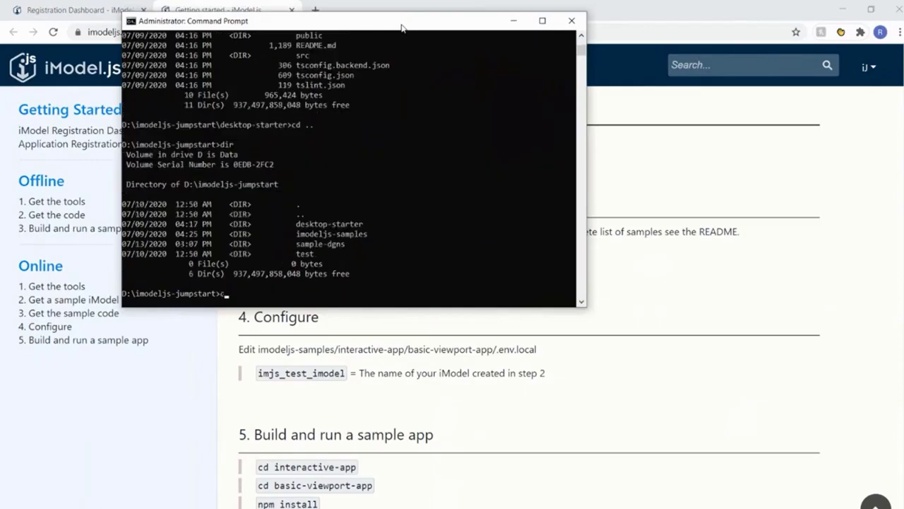
{"action": "type", "text": "d imodeljs-samples"}
{"action": "key", "text": "Return"}
{"action": "type", "text": "dir"}
{"action": "key", "text": "Return"}
- Change into the interactive-app folder and list the sample apps it holds
{"action": "type", "text": "cd inter"}
{"action": "key", "text": "Tab"}
{"action": "key", "text": "Return"}
{"action": "type", "text": "dir"}
{"action": "key", "text": "Return"}
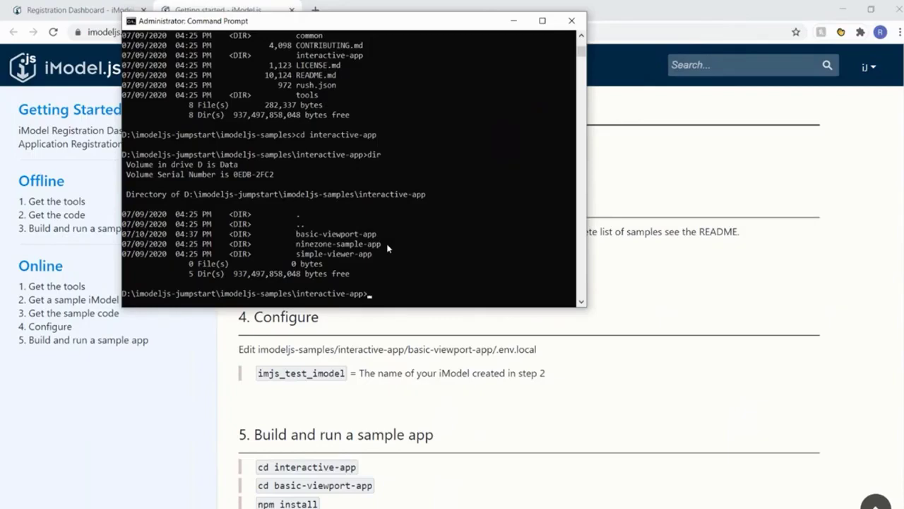
- Change into basic-viewport-app, open the folder in a maximized Visual Studio Code and dismiss the extension suggestion
{"action": "type", "text": "cd bas"}
{"action": "key", "text": "Tab"}
{"action": "key", "text": "Return"}
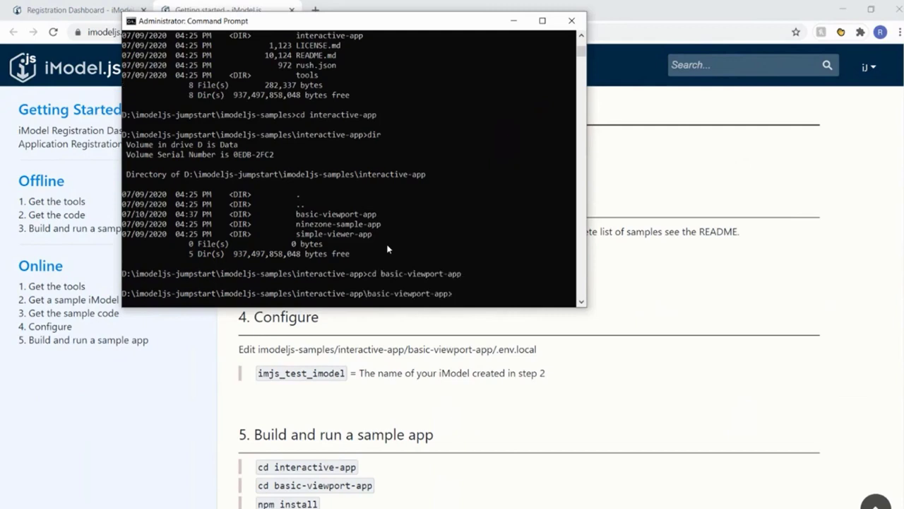
{"action": "type", "text": "code ."}
{"action": "key", "text": "Return"}
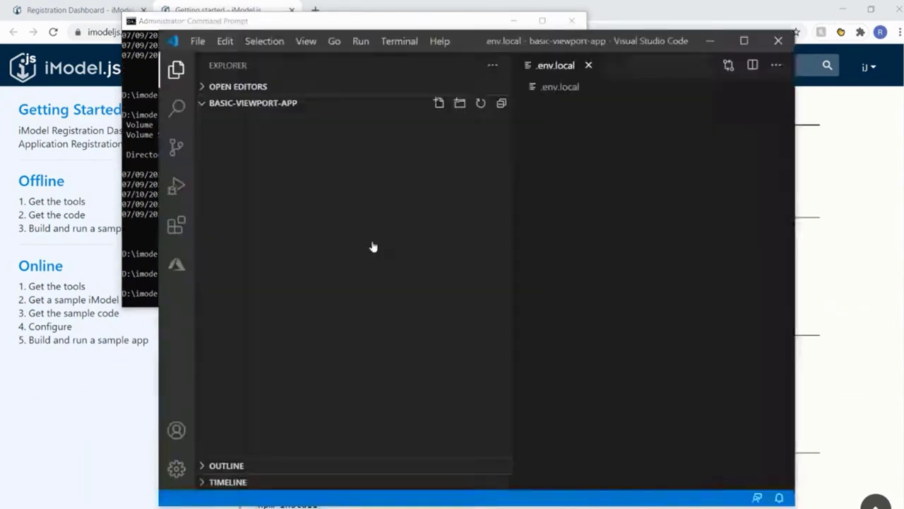
{"action": "left_click", "coordinate": [776, 333]}
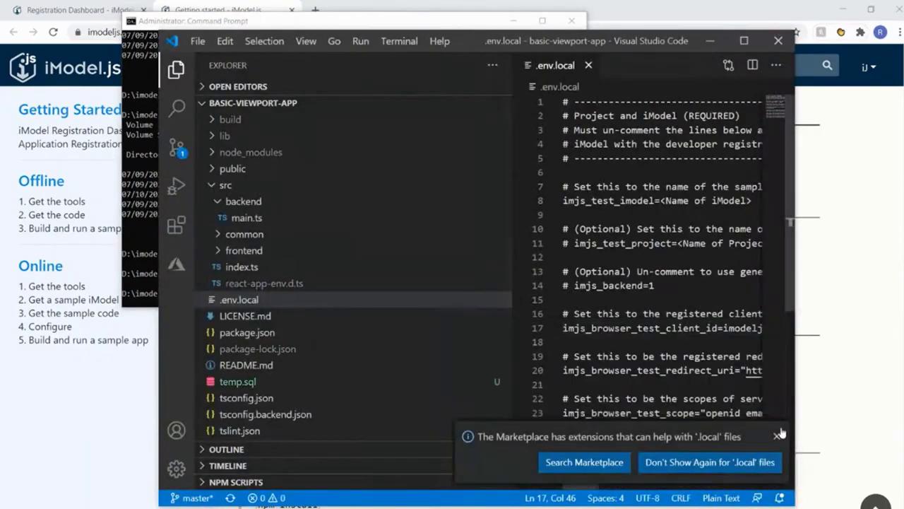
{"action": "left_click", "coordinate": [776, 436]}
{"action": "left_click", "coordinate": [743, 40]}
{"action": "left_click", "coordinate": [656, 212]}
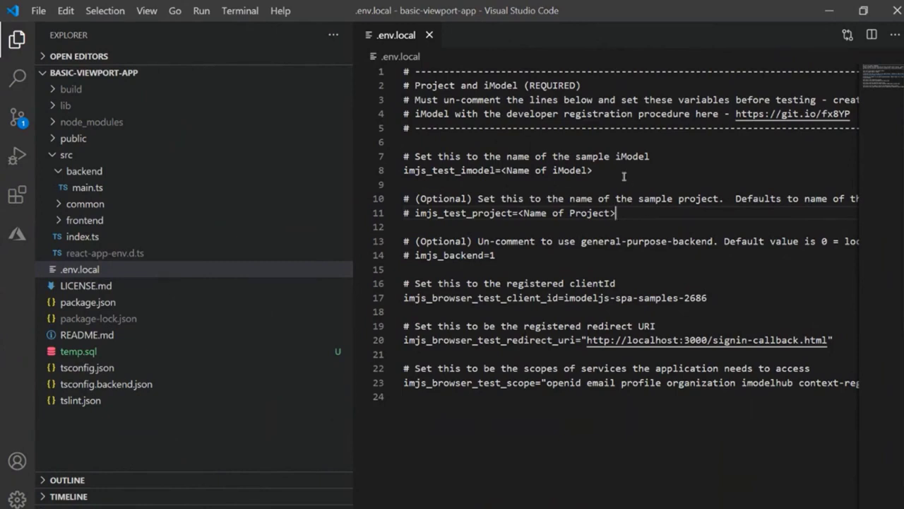
- Set imjs_test_imodel in .env.local to jumpstart-stadium, copied from the registration dashboard, and save the file
{"action": "left_click_drag", "start_coordinate": [593, 170], "coordinate": [501, 170]}
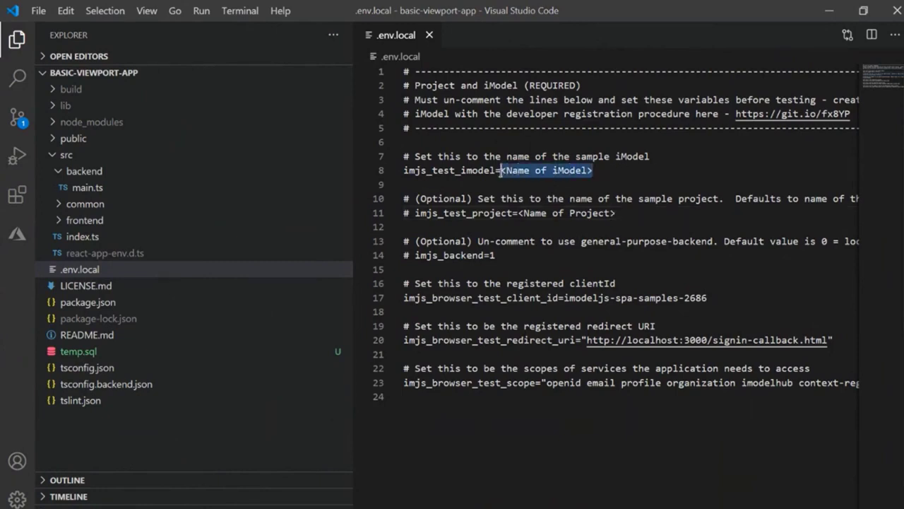
{"action": "double_click", "coordinate": [433, 171]}
{"action": "left_click_drag", "start_coordinate": [593, 170], "coordinate": [501, 170]}
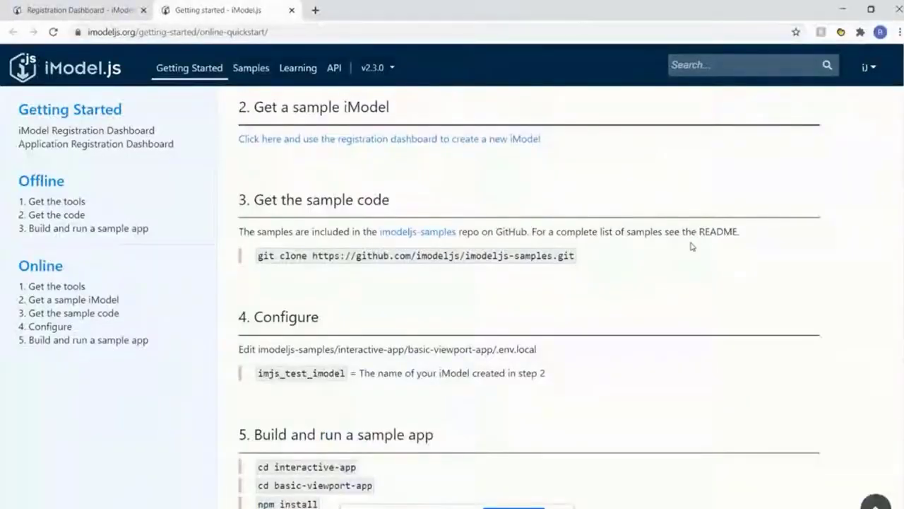
{"action": "scroll", "coordinate": [691, 247], "scroll_direction": "down", "scroll_amount": 1}
{"action": "left_click", "coordinate": [95, 14]}
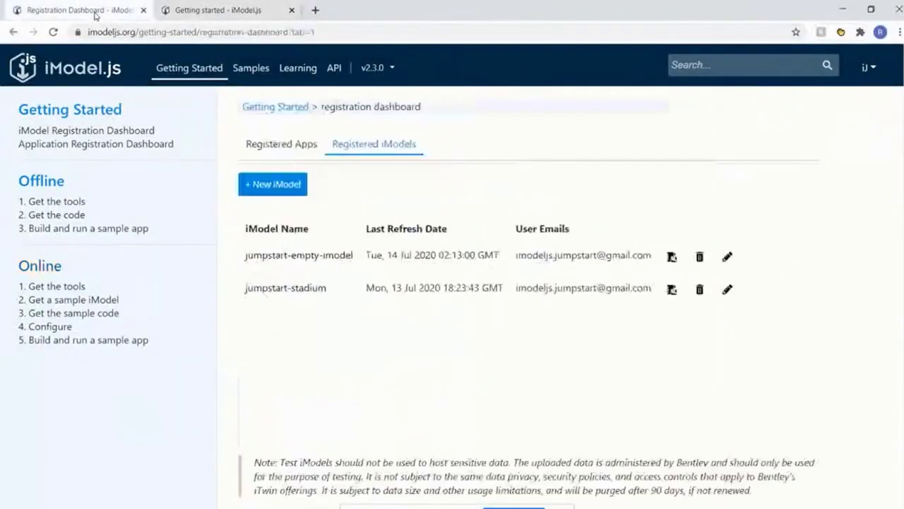
{"action": "left_click_drag", "start_coordinate": [341, 290], "coordinate": [246, 292]}
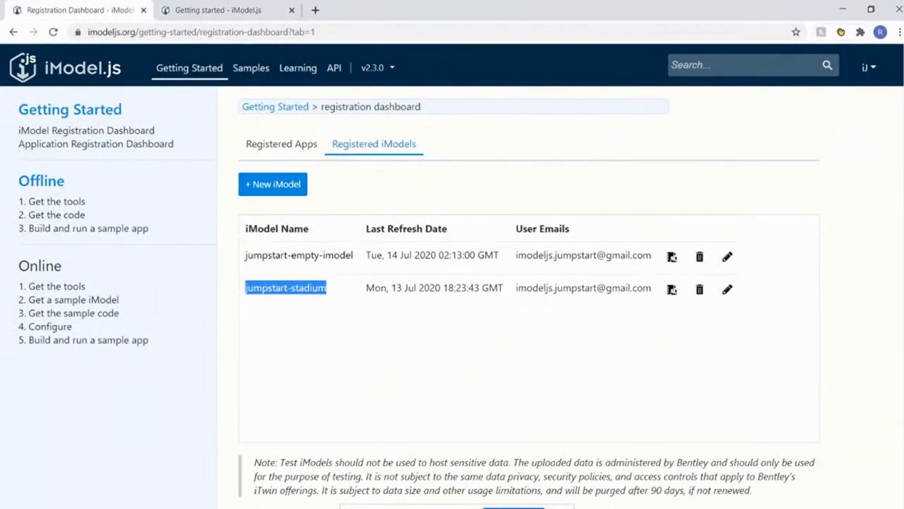
{"action": "key", "text": "alt+Tab"}
{"action": "key", "text": "ctrl+v"}
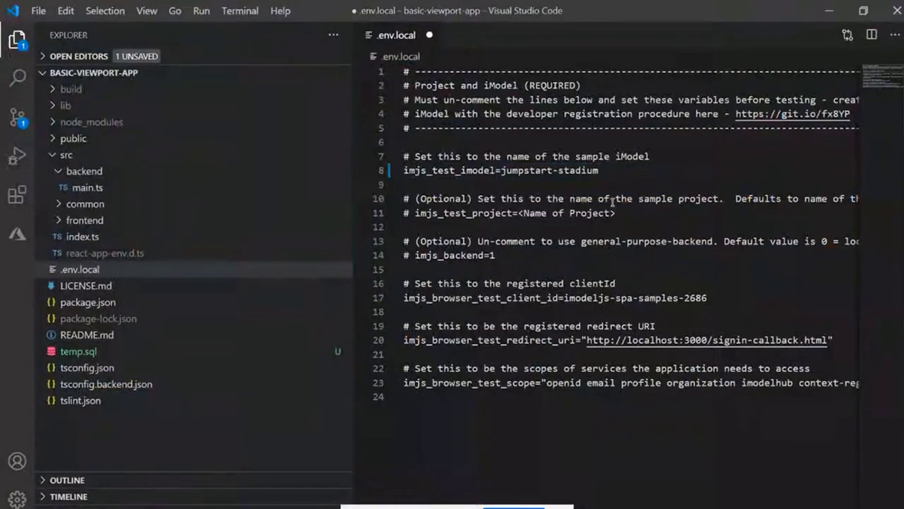
- Switch to the command prompt, run npm run start in basic-viewport-app, and minimize the editor and console windows
{"action": "key", "text": "alt+Tab"}
{"action": "type", "text": "npm run start"}
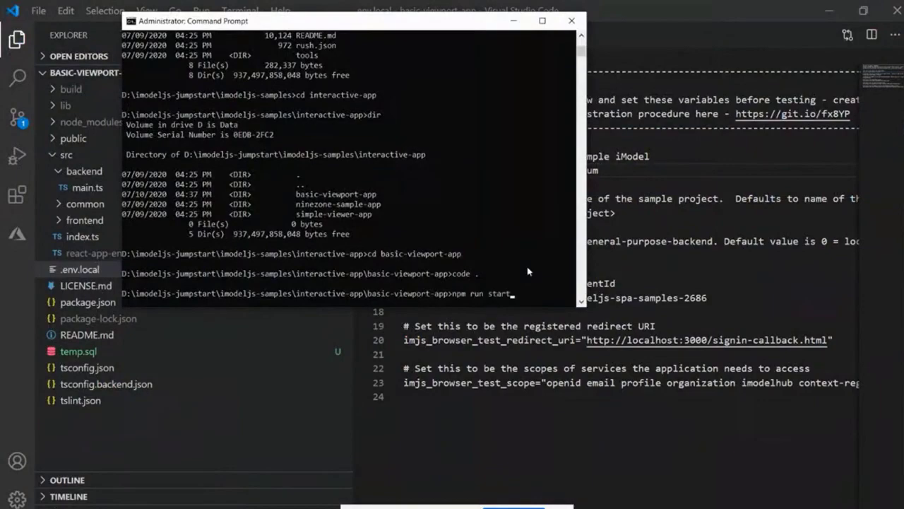
{"action": "key", "text": "Return"}
{"action": "left_click", "coordinate": [832, 18]}
{"action": "left_click", "coordinate": [833, 20]}
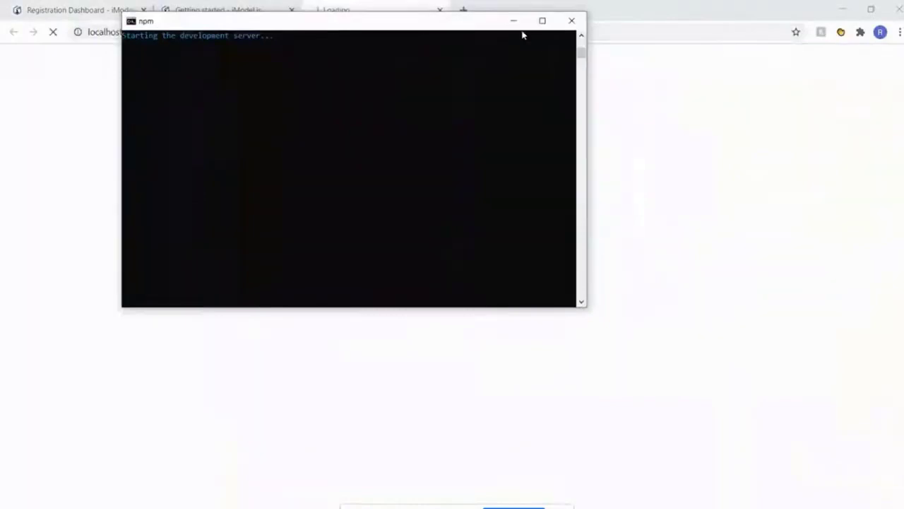
{"action": "left_click", "coordinate": [514, 20]}
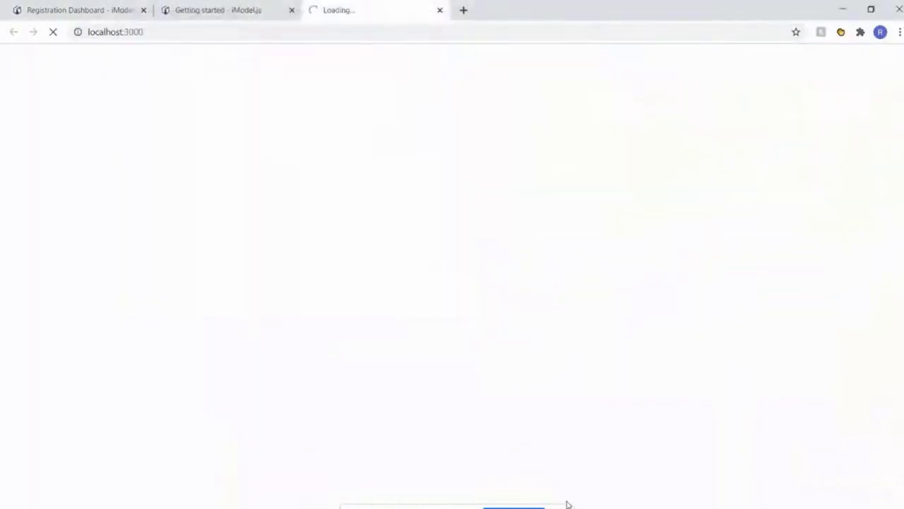
- Check the registered iModels and review the build and run commands in the Online quick start
{"action": "key", "text": "ctrl+1"}
{"action": "scroll", "coordinate": [384, 142], "scroll_direction": "down", "scroll_amount": 2}
{"action": "scroll", "coordinate": [282, 106], "scroll_direction": "up", "scroll_amount": 2}
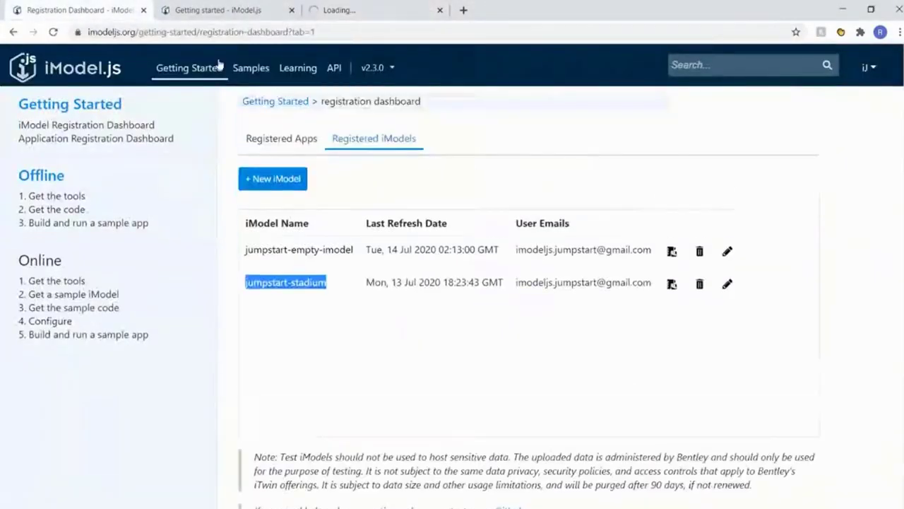
{"action": "left_click", "coordinate": [221, 14]}
{"action": "scroll", "coordinate": [304, 197], "scroll_direction": "down", "scroll_amount": 1}
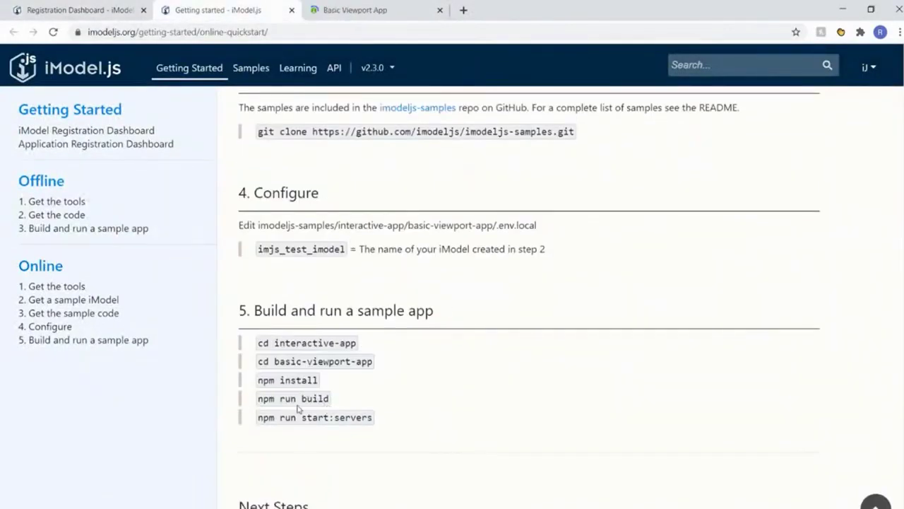
- Open the iModel in the Basic Viewport App, zoom in on the stadium and rotate the view to look down on the pitch
{"action": "left_click", "coordinate": [339, 10]}
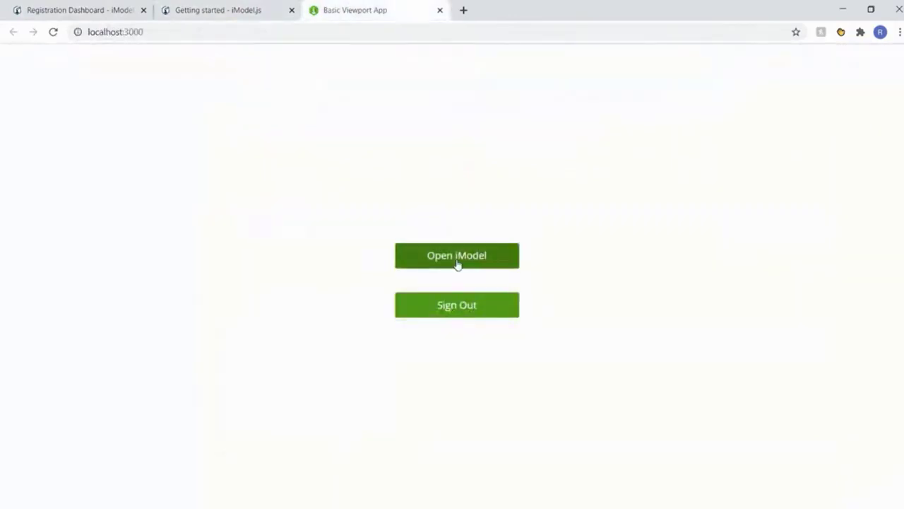
{"action": "left_click", "coordinate": [457, 264]}
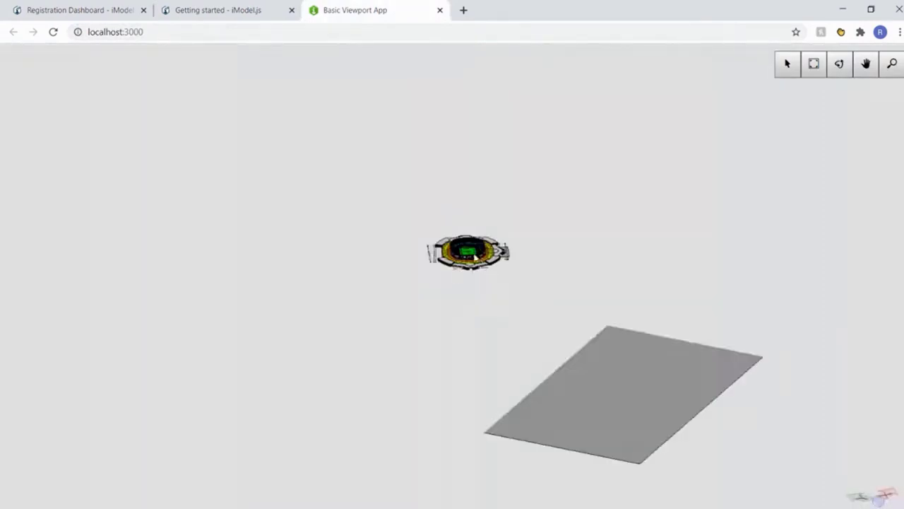
{"action": "scroll", "coordinate": [472, 256], "scroll_direction": "up", "scroll_amount": 5}
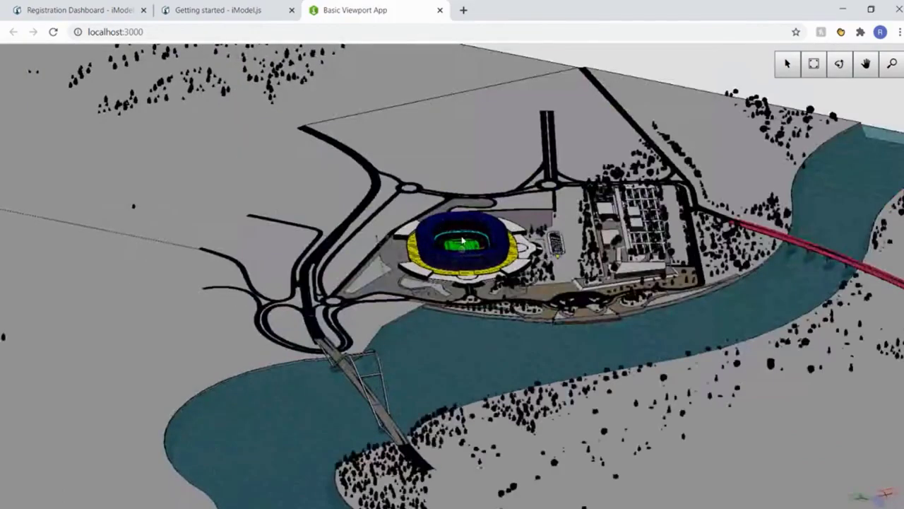
{"action": "scroll", "coordinate": [465, 247], "scroll_direction": "up", "scroll_amount": 3}
{"action": "scroll", "coordinate": [466, 242], "scroll_direction": "up", "scroll_amount": 4}
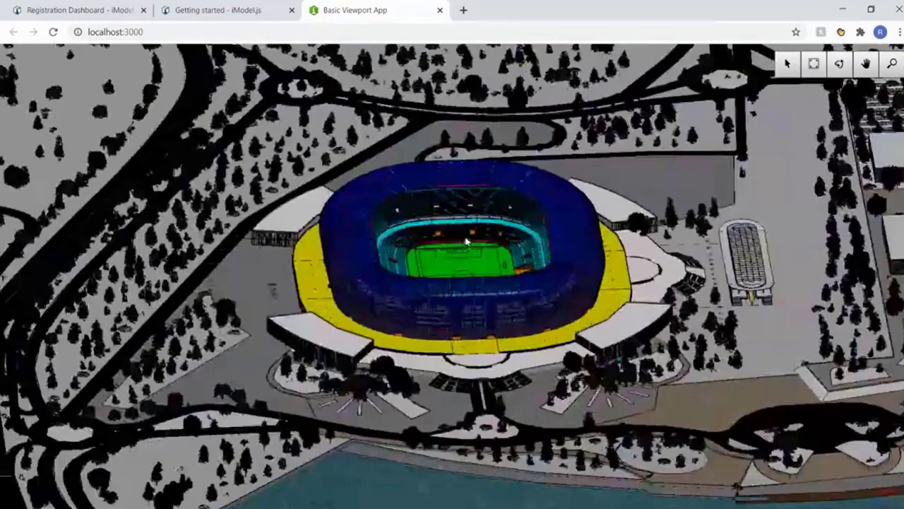
{"action": "scroll", "coordinate": [466, 242], "scroll_direction": "up", "scroll_amount": 3}
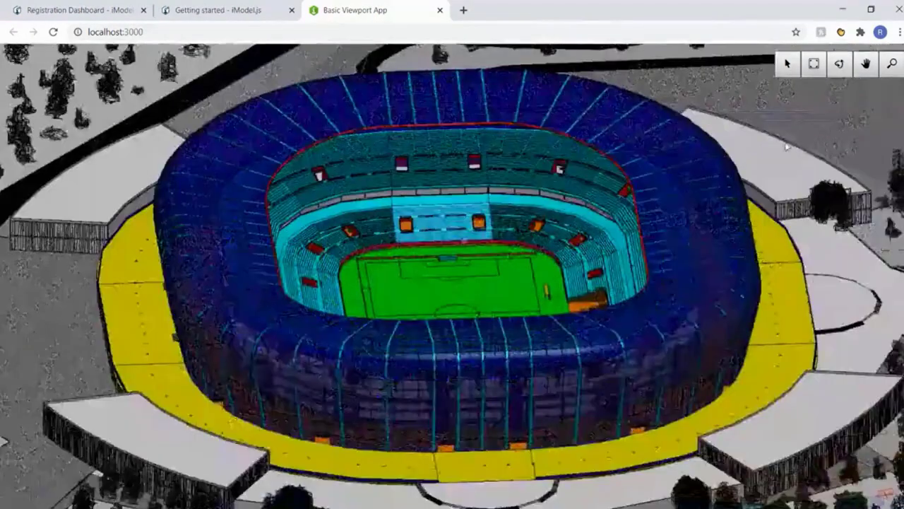
{"action": "left_click", "coordinate": [838, 63]}
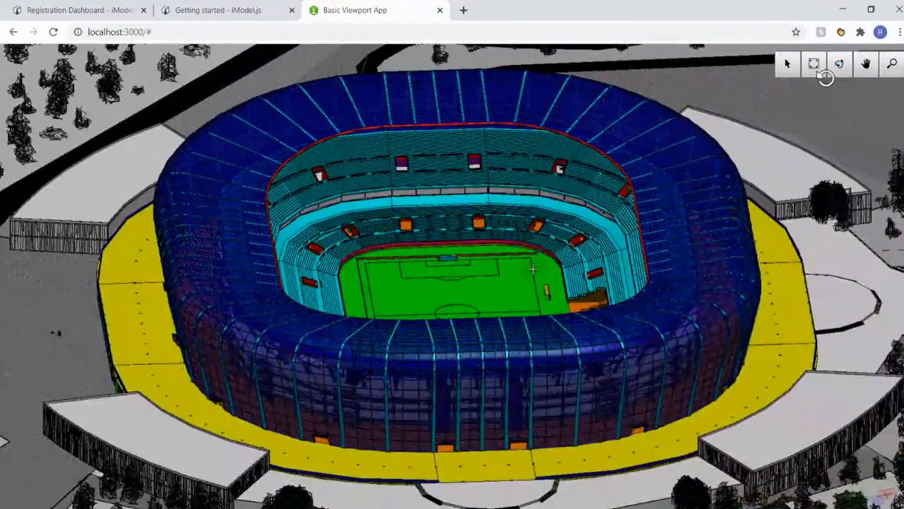
{"action": "left_click_drag", "start_coordinate": [513, 252], "coordinate": [348, 280]}
{"action": "left_click_drag", "start_coordinate": [320, 294], "coordinate": [337, 339]}
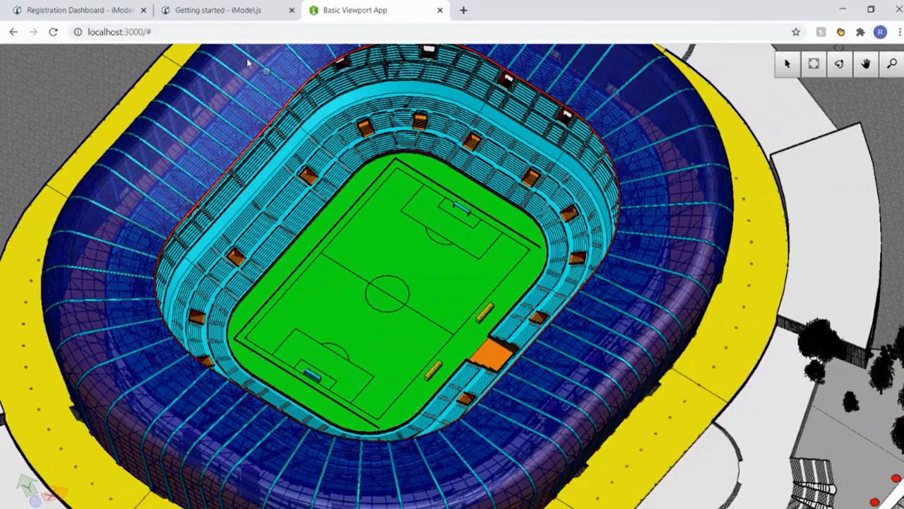
- Highlight the sample app's localhost:3000 address and return to the registered iModels in the registration dashboard
{"action": "left_click", "coordinate": [144, 32]}
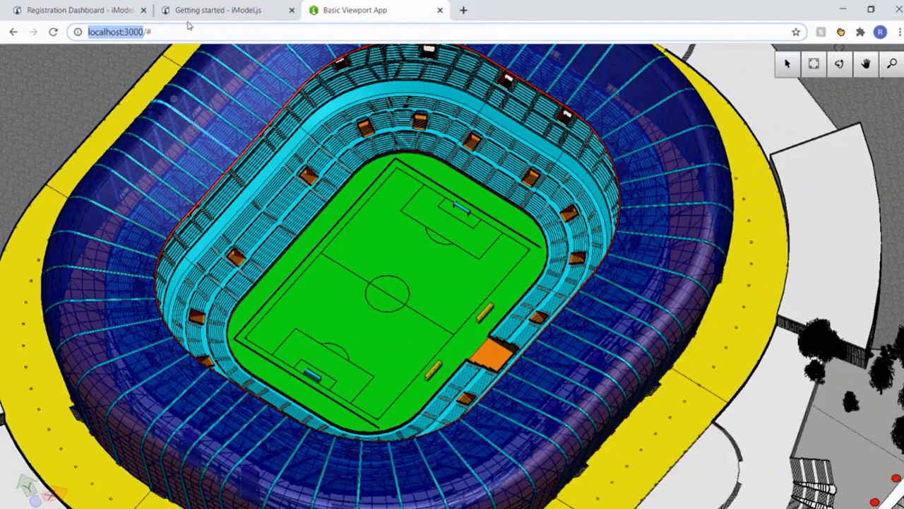
{"action": "left_click", "coordinate": [107, 14]}
{"action": "left_click", "coordinate": [359, 317]}
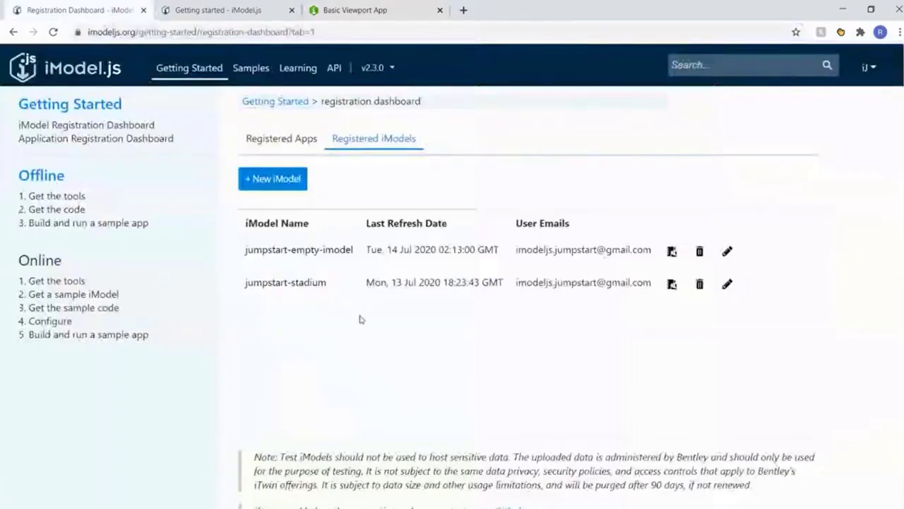
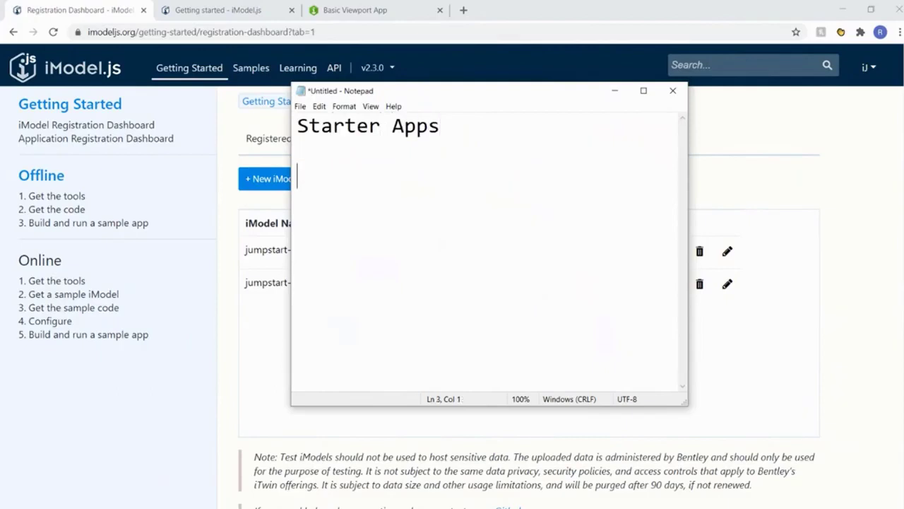
- In the Notepad notes, add a "Data" heading below "Starter Apps" and the line "Offline - Get started quickly" between them
{"action": "type", "text": "Data"}
{"action": "key", "text": "Up"}
{"action": "key", "text": "Up"}
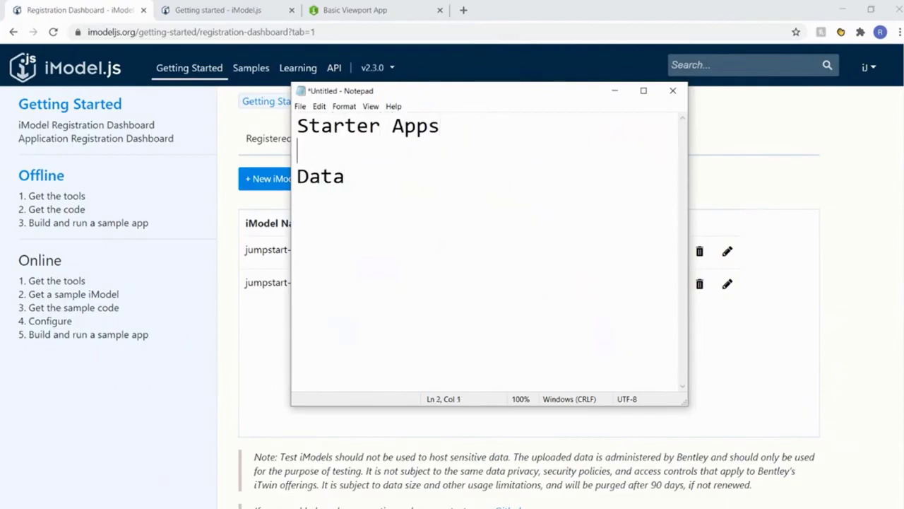
{"action": "left_click", "coordinate": [481, 133]}
{"action": "key", "text": "Return"}
{"action": "key", "text": "Return"}
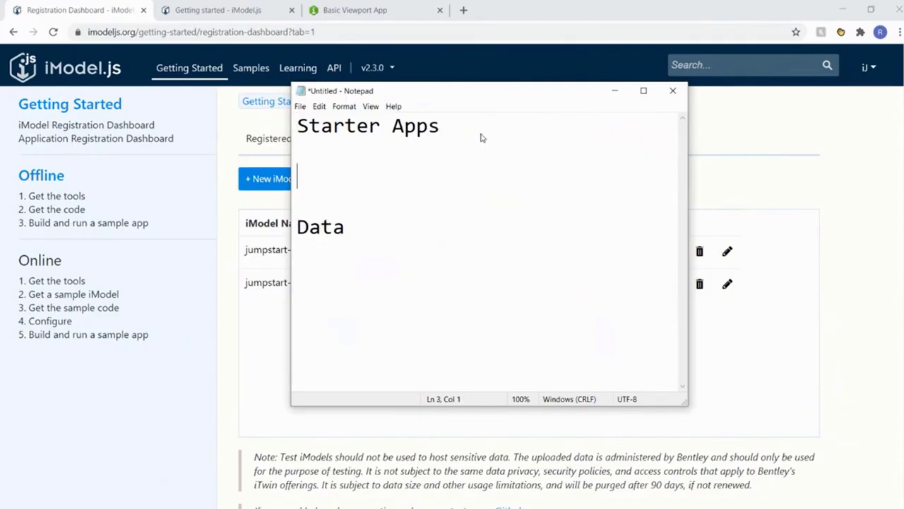
{"action": "type", "text": "Offline "}
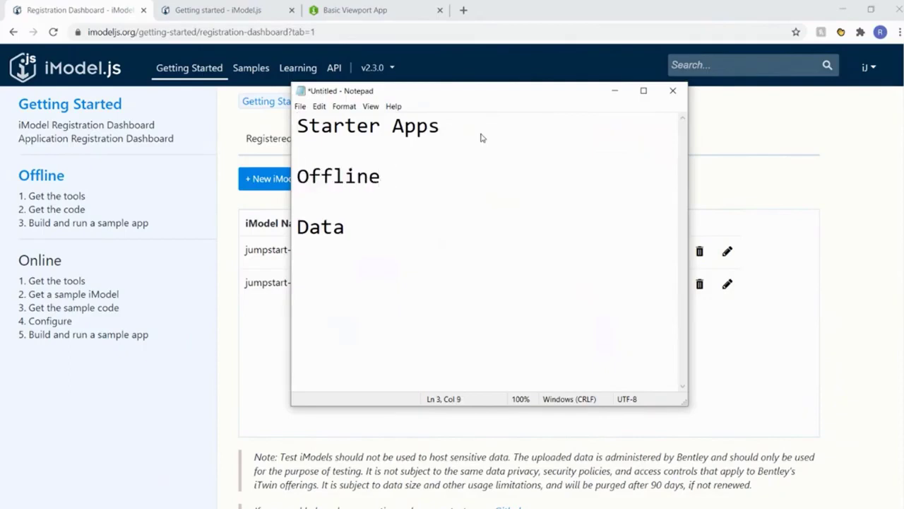
{"action": "type", "text": "- Get started quickly"}
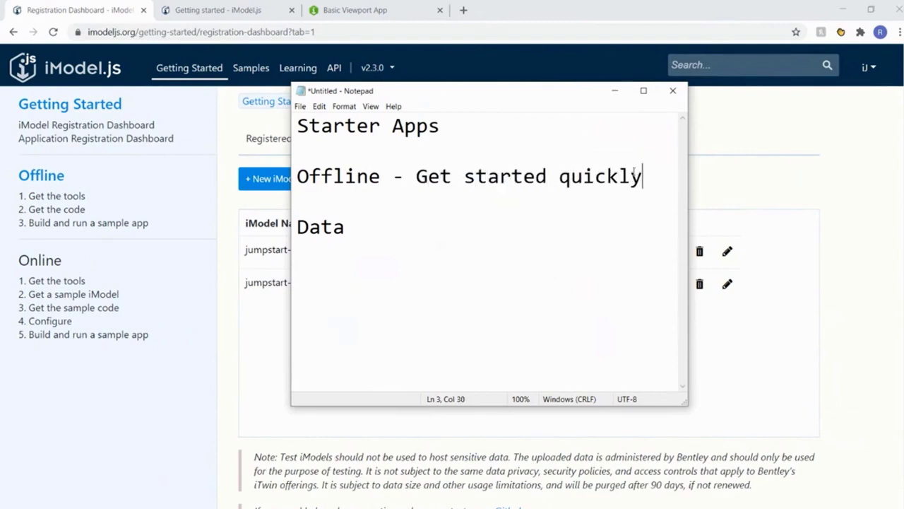
- Maximize the notes window and add the line "Online - Traditional workflow" between the Offline line and "Data"
{"action": "left_click", "coordinate": [643, 90]}
{"action": "key", "text": "Return"}
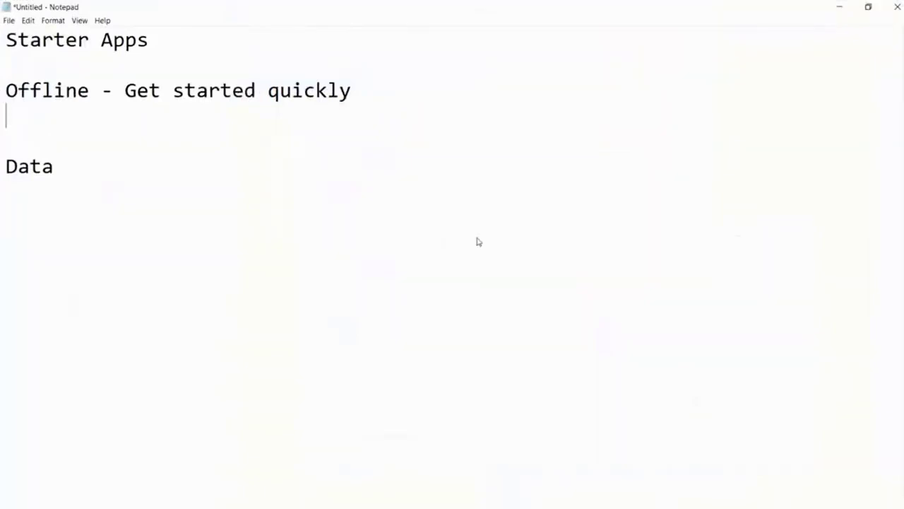
{"action": "key", "text": "Return"}
{"action": "type", "text": "Online -"}
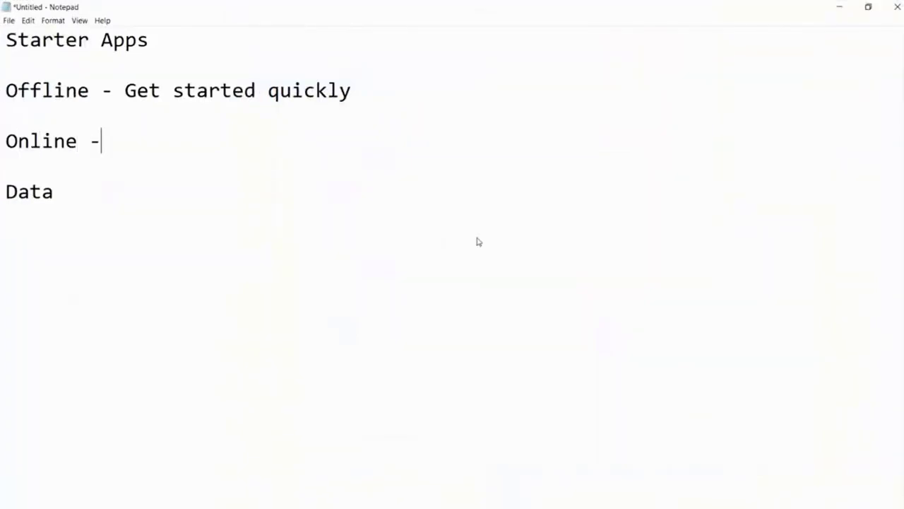
{"action": "type", "text": " Tradition"}
{"action": "key", "text": "BackSpace"}
{"action": "key", "text": "BackSpace"}
{"action": "type", "text": "tional "}
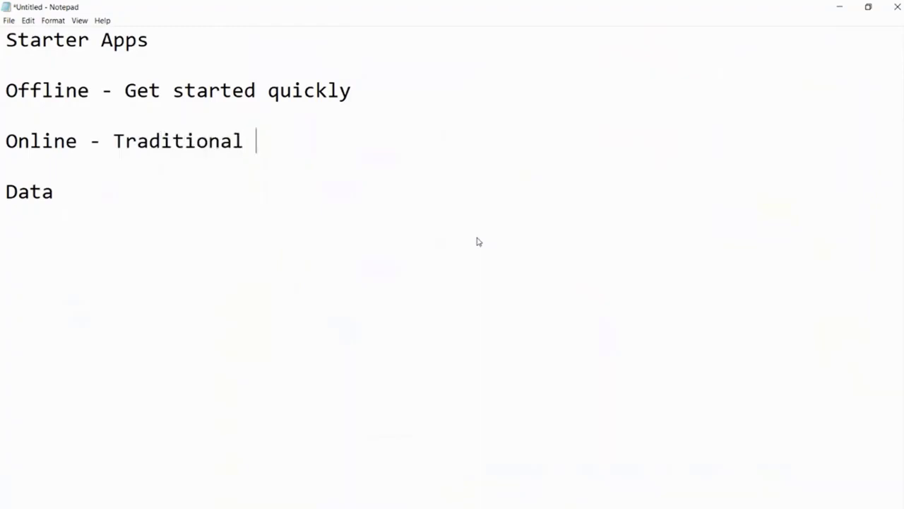
{"action": "type", "text": "workflow"}
{"action": "key", "text": "Up"}
{"action": "key", "text": "Down"}
{"action": "key", "text": "Down"}
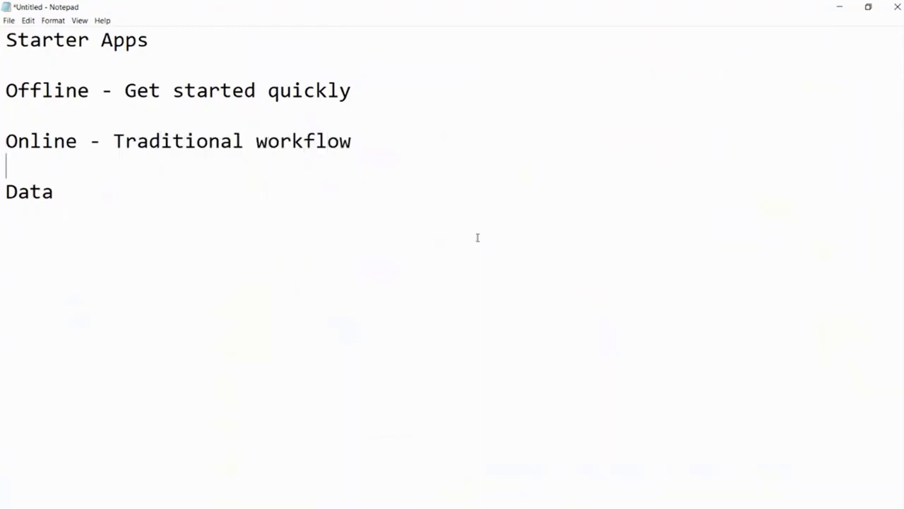
- Append "(Real world use-case)" to the "Online - Traditional workflow" line in the notes
{"action": "left_click", "coordinate": [458, 146]}
{"action": "type", "text": "(Real world"}
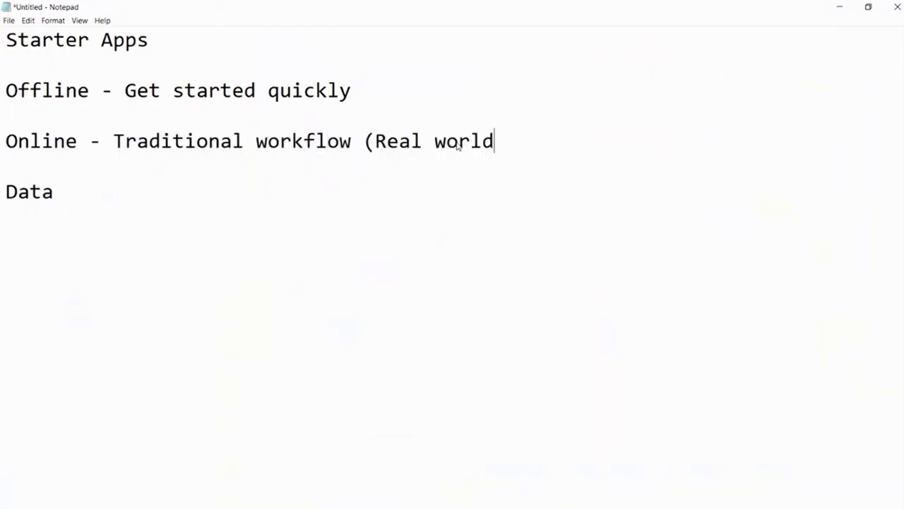
{"action": "type", "text": " usec"}
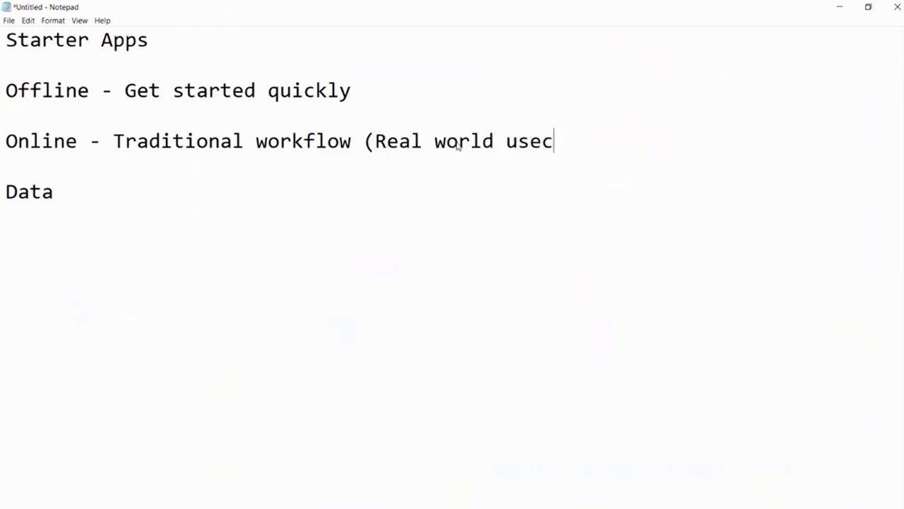
{"action": "key", "text": "BackSpace"}
{"action": "type", "text": "-case)"}
- Add the indented item "-> Desktop Starter" below the "Offline - Get started quickly" line
{"action": "left_click", "coordinate": [369, 106]}
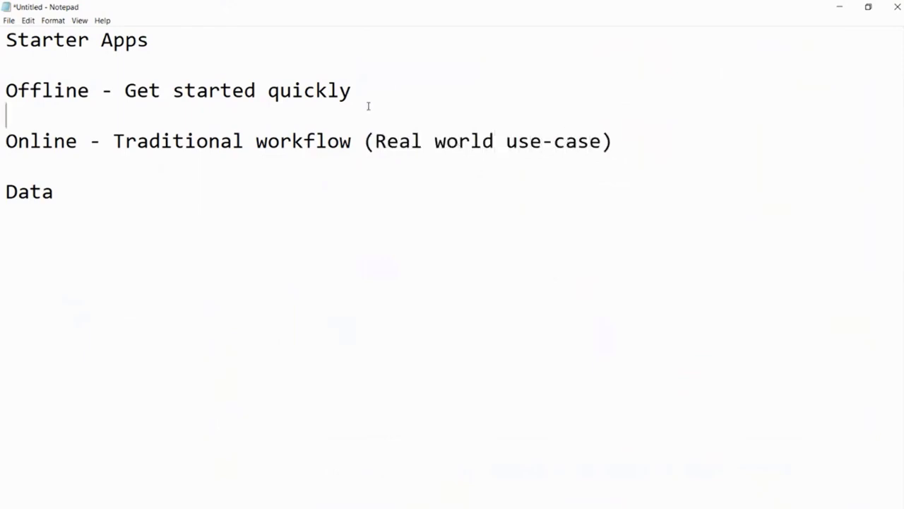
{"action": "left_click", "coordinate": [379, 92]}
{"action": "key", "text": "Return"}
{"action": "key", "text": "Tab"}
{"action": "type", "text": "->"}
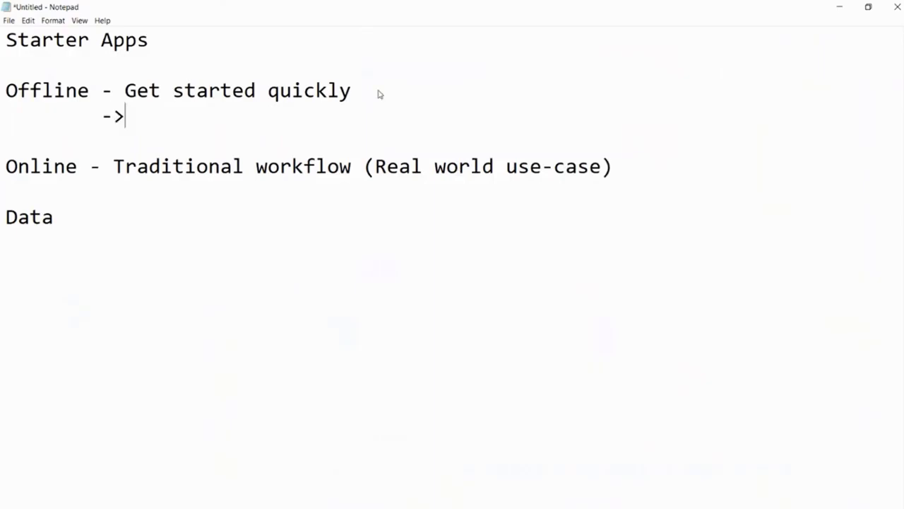
{"action": "type", "text": "Desktop STar"}
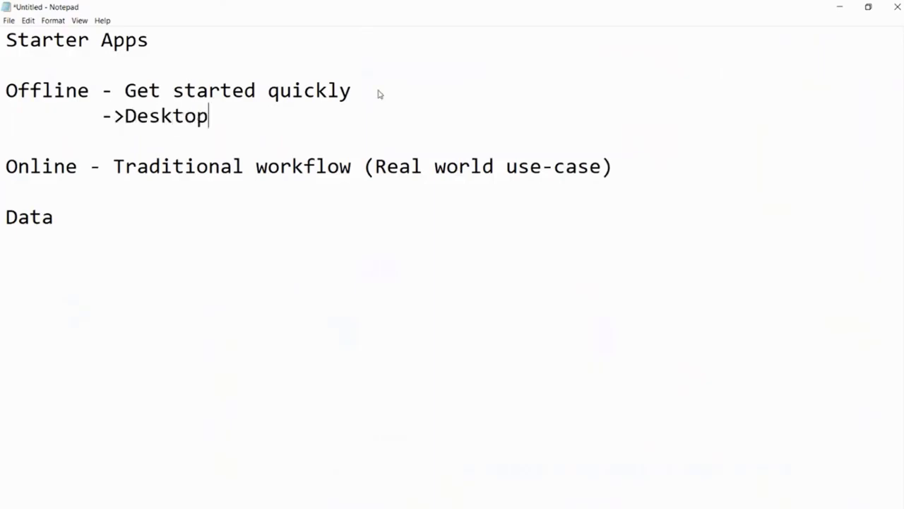
{"action": "key", "text": "BackSpace"}
{"action": "key", "text": "BackSpace"}
{"action": "type", "text": "arter"}
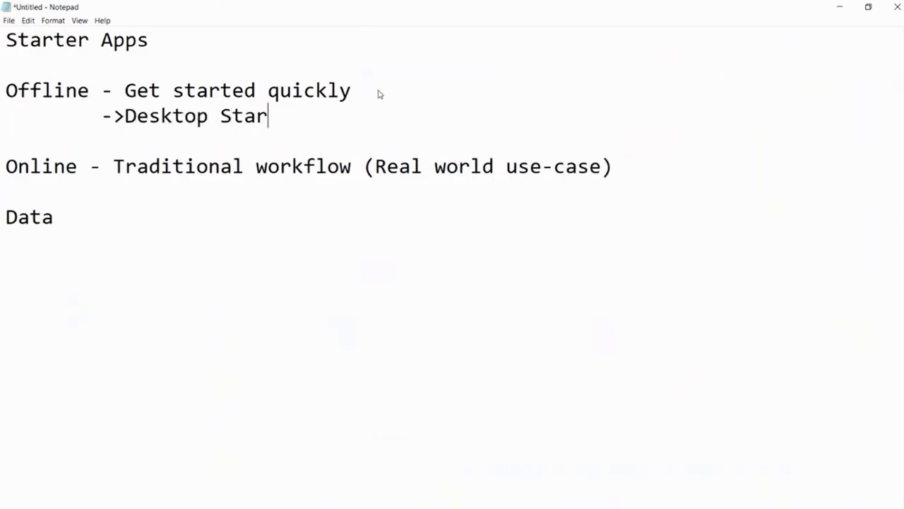
{"action": "left_click", "coordinate": [125, 115]}
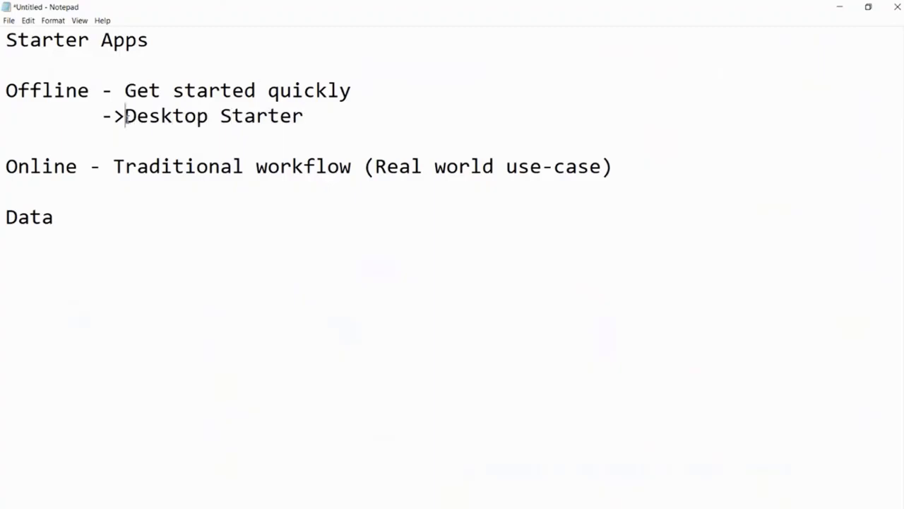
- Add a second indented item "-> Snapshot iModel" beneath the Desktop Starter item
{"action": "left_click", "coordinate": [365, 124]}
{"action": "key", "text": "Return"}
{"action": "key", "text": "Tab"}
{"action": "type", "text": "-"}
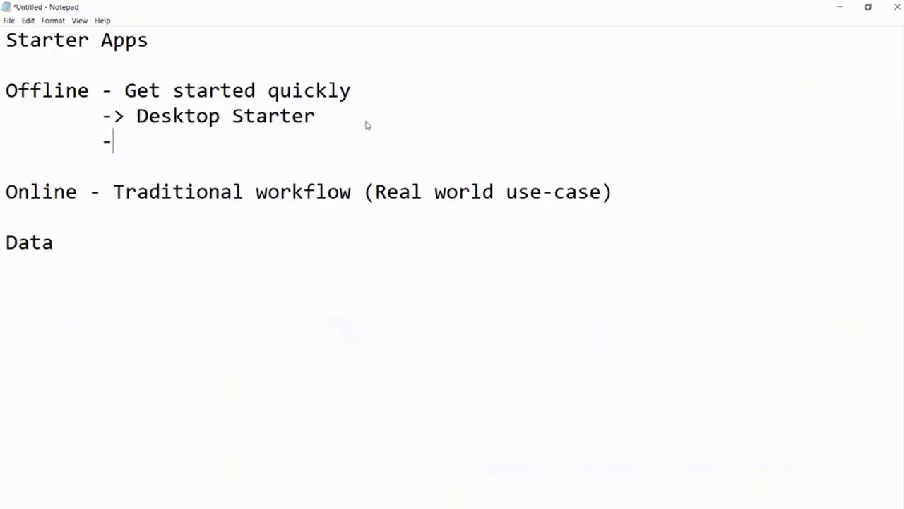
{"action": "type", "text": "> Snapshot iM"}
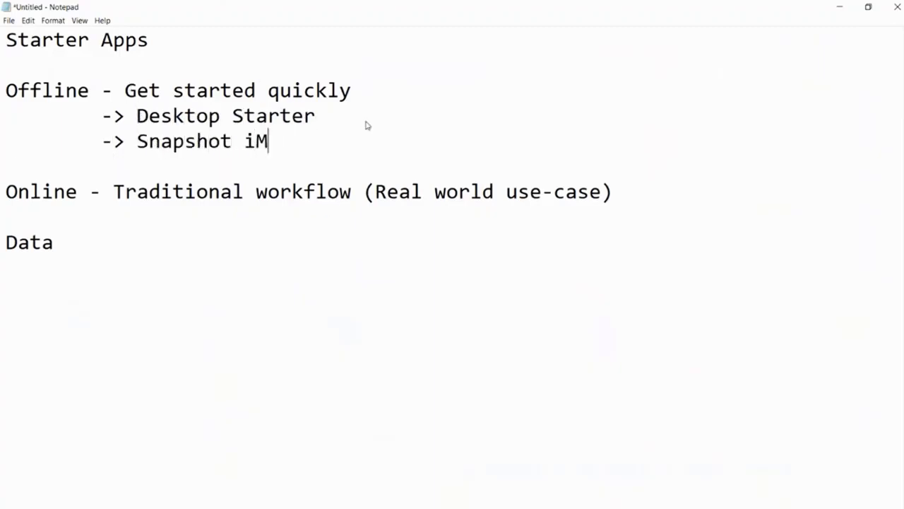
{"action": "type", "text": "odel"}
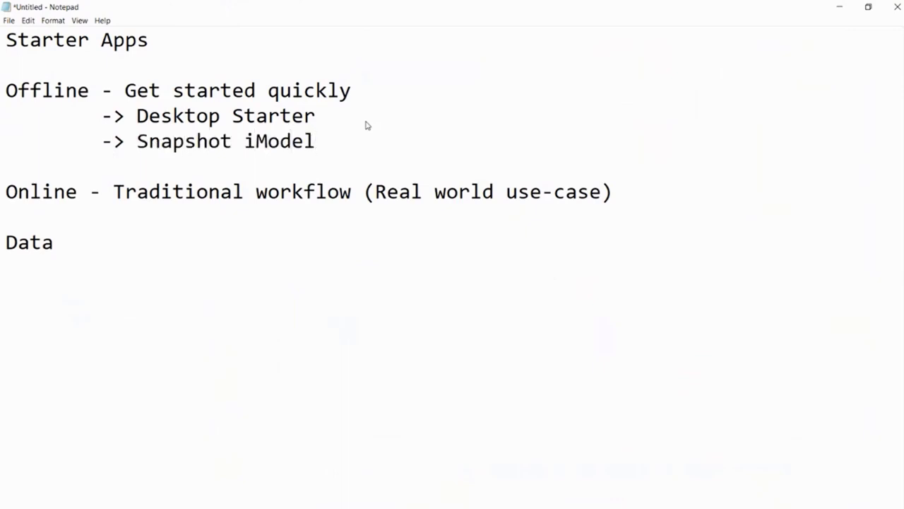
- Add the indented item "-> Web Starters (Interactive Apps)" below the "Online - Traditional workflow" line
{"action": "left_click", "coordinate": [652, 190]}
{"action": "key", "text": "Return"}
{"action": "key", "text": "Tab"}
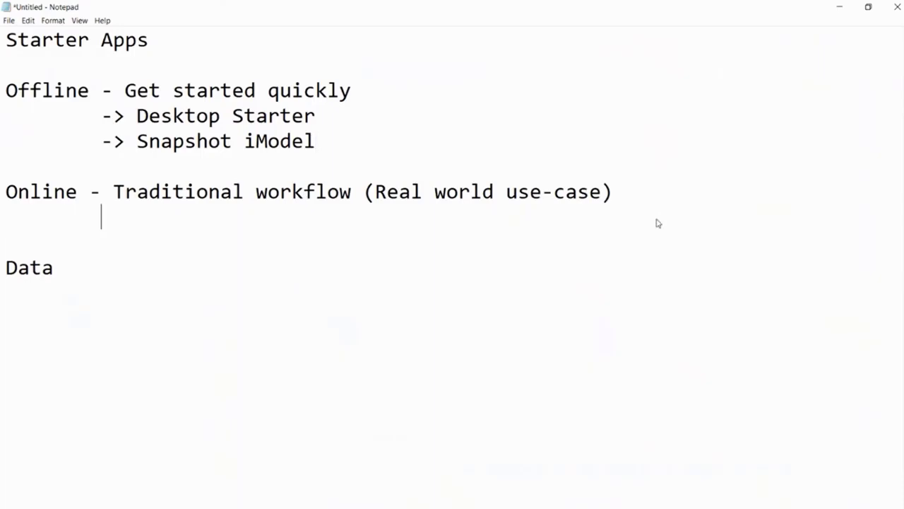
{"action": "type", "text": "-> We"}
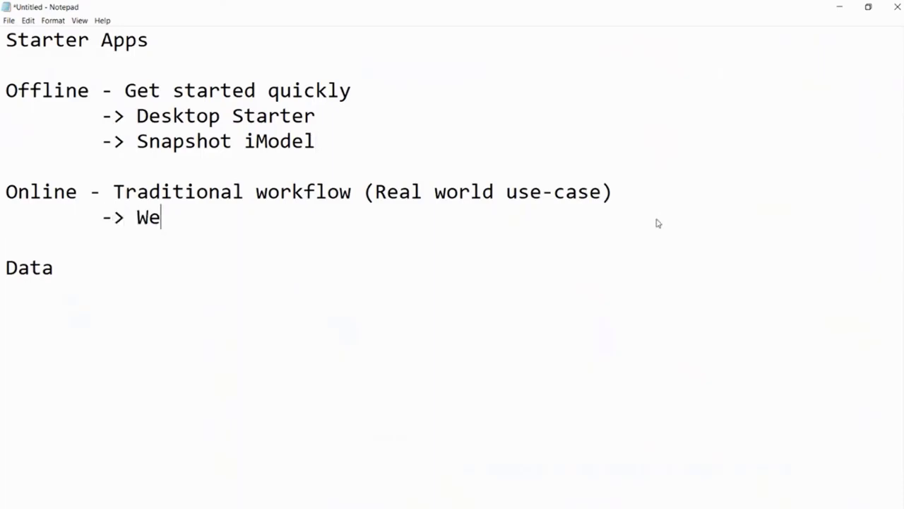
{"action": "type", "text": "b Starters "}
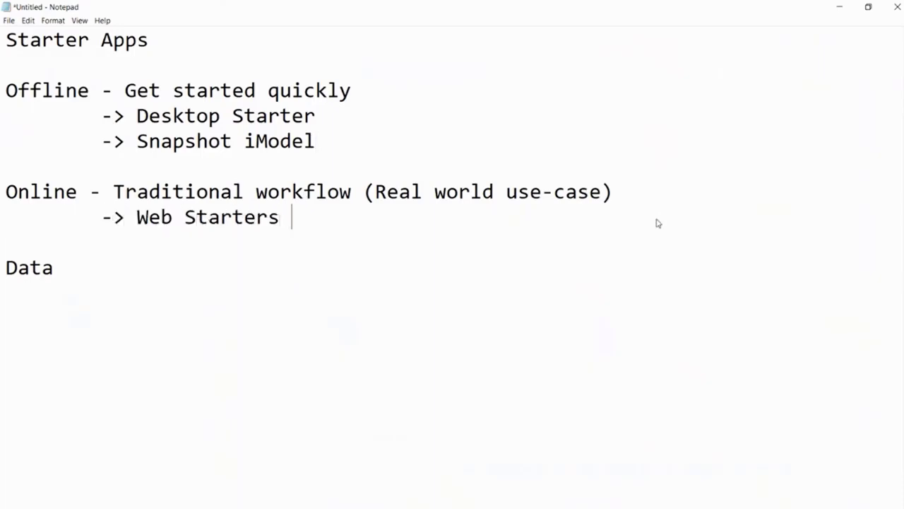
{"action": "type", "text": "(Interactive"}
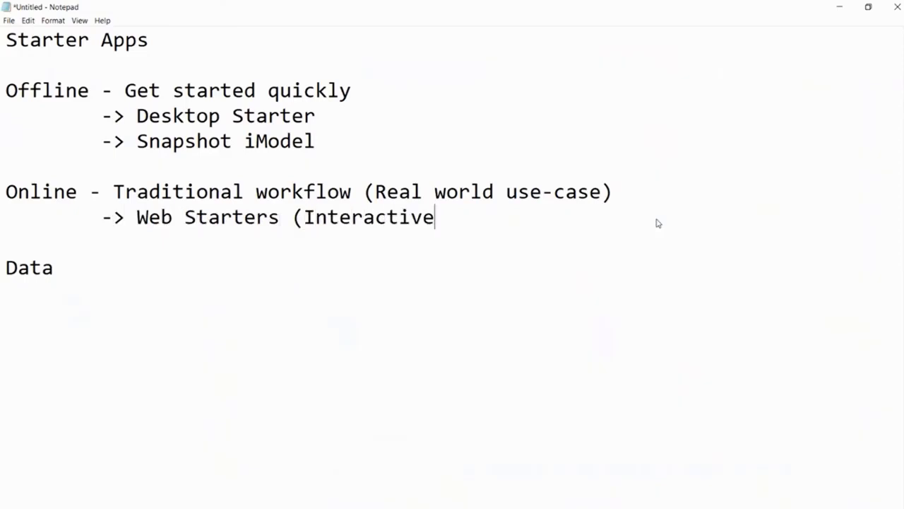
{"action": "type", "text": " Apps)"}
- Add a second indented item "-> iModelHub" beneath the Web Starters item
{"action": "key", "text": "Return"}
{"action": "key", "text": "Tab"}
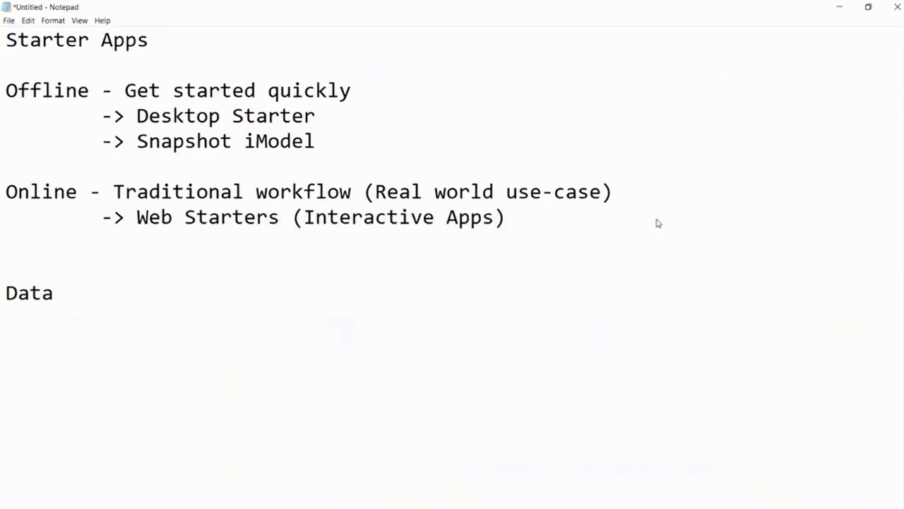
{"action": "type", "text": "-> iModel"}
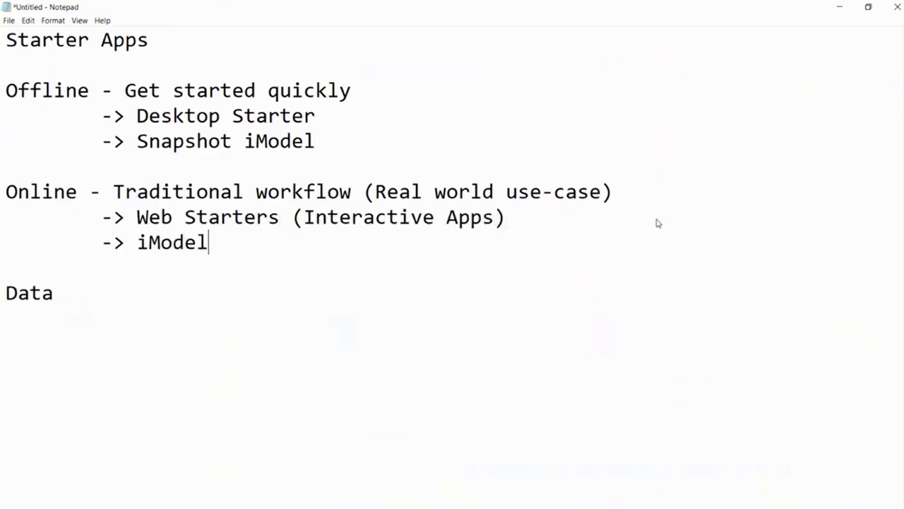
{"action": "key", "text": "BackSpace"}
{"action": "type", "text": "Hun"}
{"action": "key", "text": "BackSpace"}
{"action": "type", "text": "b"}
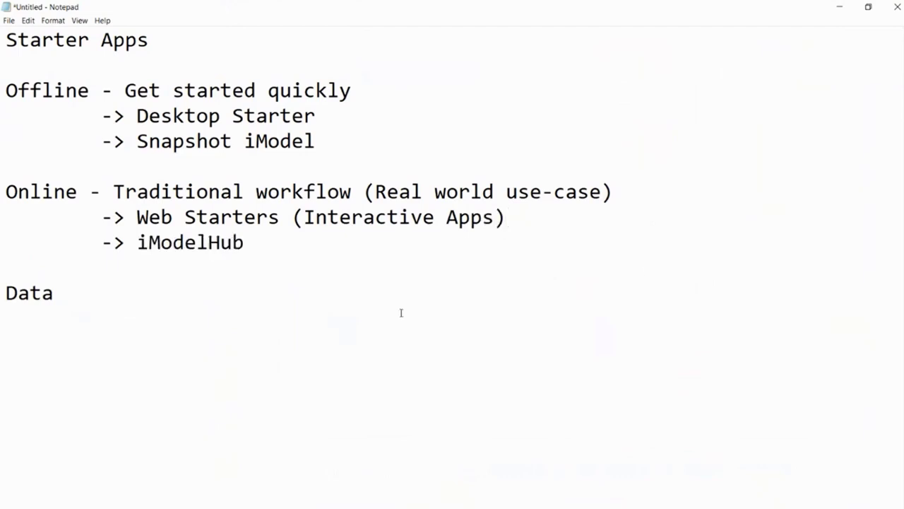
- Highlight the Desktop Starter item and the words "Web Starters" in the notes to compare the starter apps
{"action": "left_click", "coordinate": [393, 306]}
{"action": "left_click", "coordinate": [350, 256]}
{"action": "left_click_drag", "start_coordinate": [329, 119], "coordinate": [125, 141]}
{"action": "left_click_drag", "start_coordinate": [142, 222], "coordinate": [283, 226]}
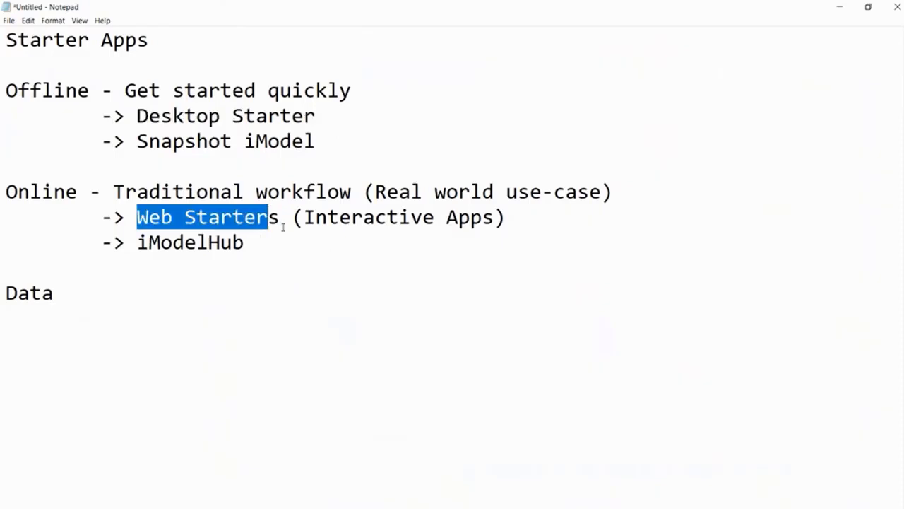
- Switch to the Command Prompt and stop the running basic-viewport-app
{"action": "key", "text": "alt+Tab"}
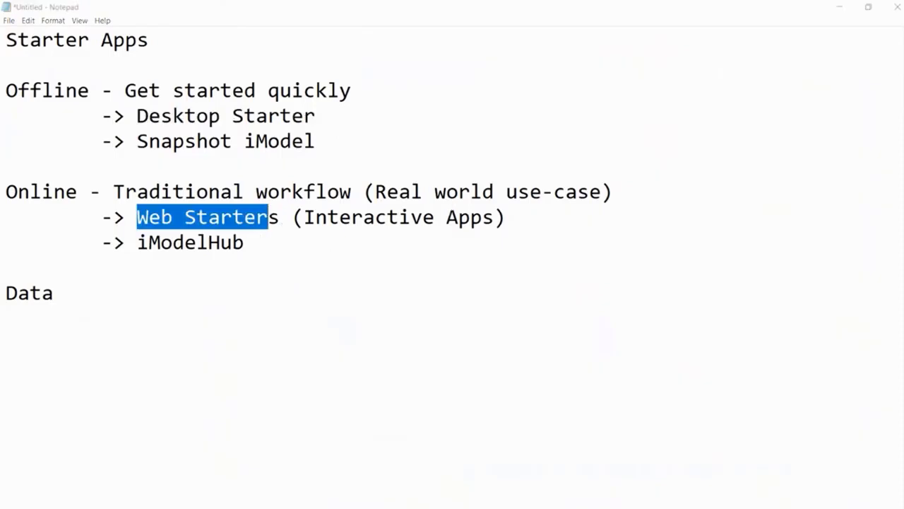
{"action": "key", "text": "ctrl+c"}
{"action": "key", "text": "ctrl+c"}
{"action": "key", "text": "Return"}
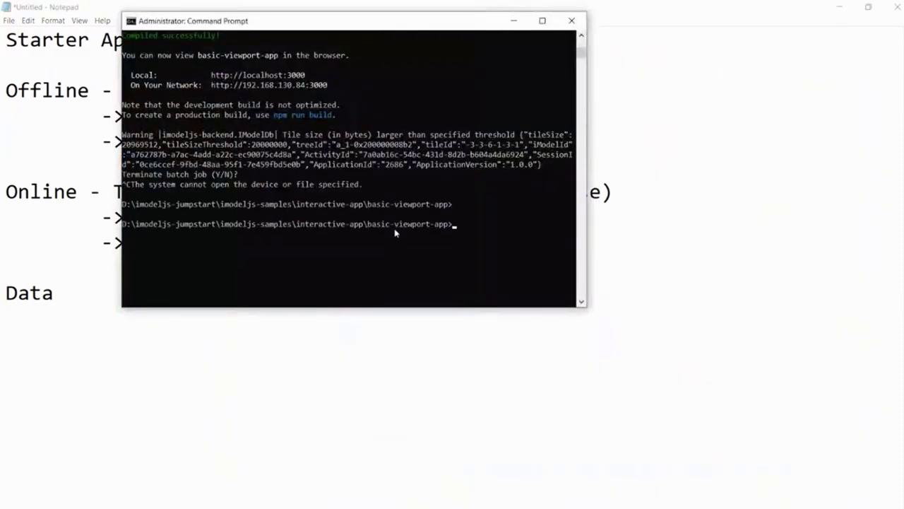
{"action": "key", "text": "Return"}
- Go up three folders to imodeljs-jumpstart, list its contents and change into the desktop-starter folder
{"action": "type", "text": "cd .."}
{"action": "key", "text": "Return"}
{"action": "type", "text": "cd .."}
{"action": "key", "text": "Return"}
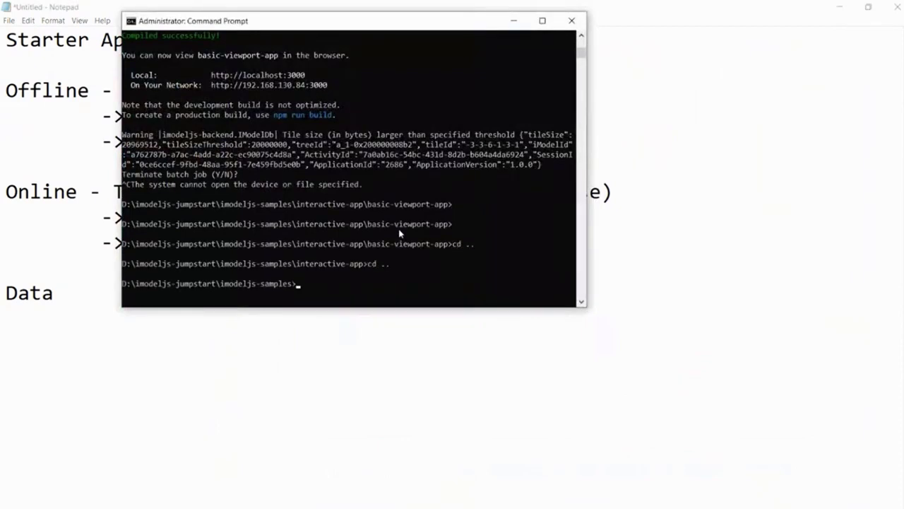
{"action": "type", "text": "cd .."}
{"action": "key", "text": "Return"}
{"action": "type", "text": "dir cd desktop-starter"}
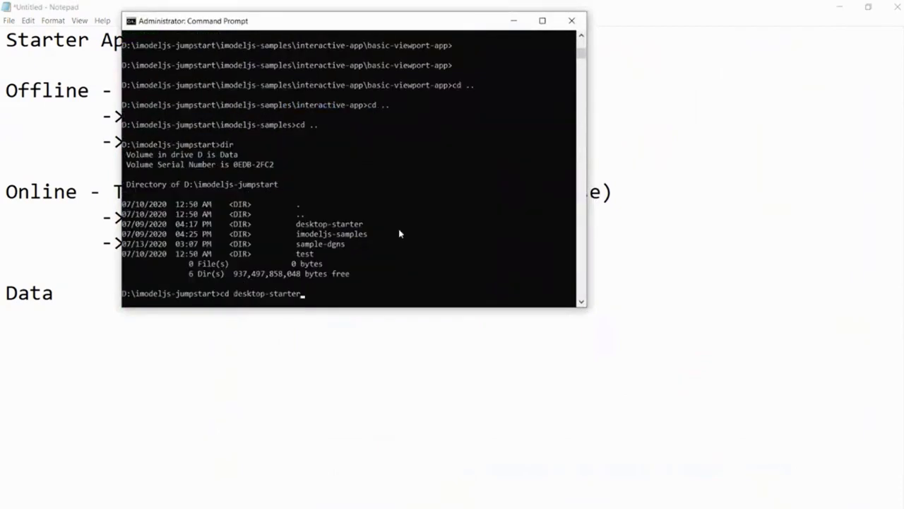
{"action": "key", "text": "Return"}
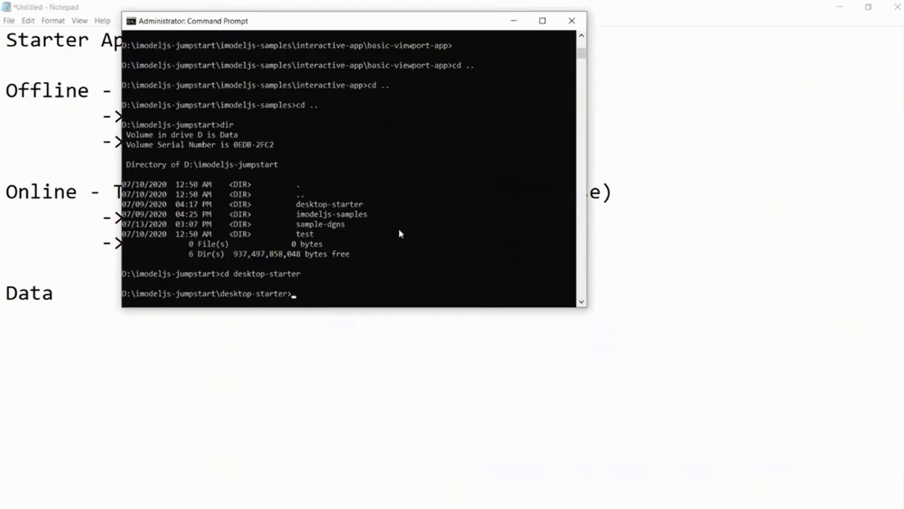
- Start the desktop starter app with "npm run start" and minimize the console window
{"action": "type", "text": "npm run start"}
{"action": "key", "text": "Return"}
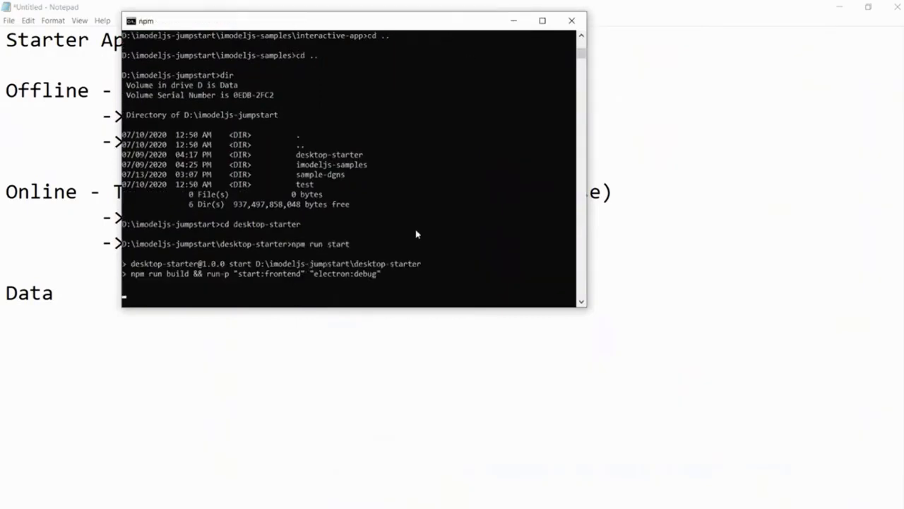
{"action": "left_click", "coordinate": [512, 22]}
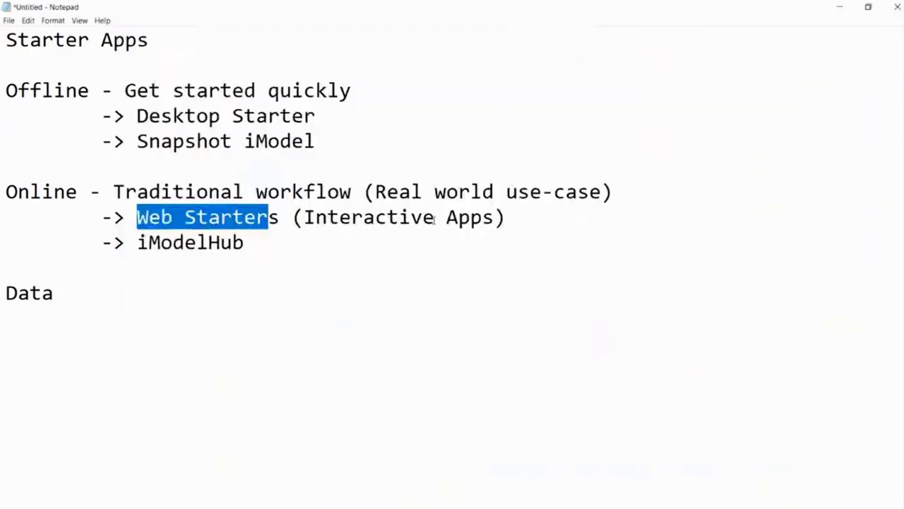
- Add the indented item "-> Sample Data" below the "Data" heading in the notes and begin another indented line
{"action": "left_click", "coordinate": [420, 238]}
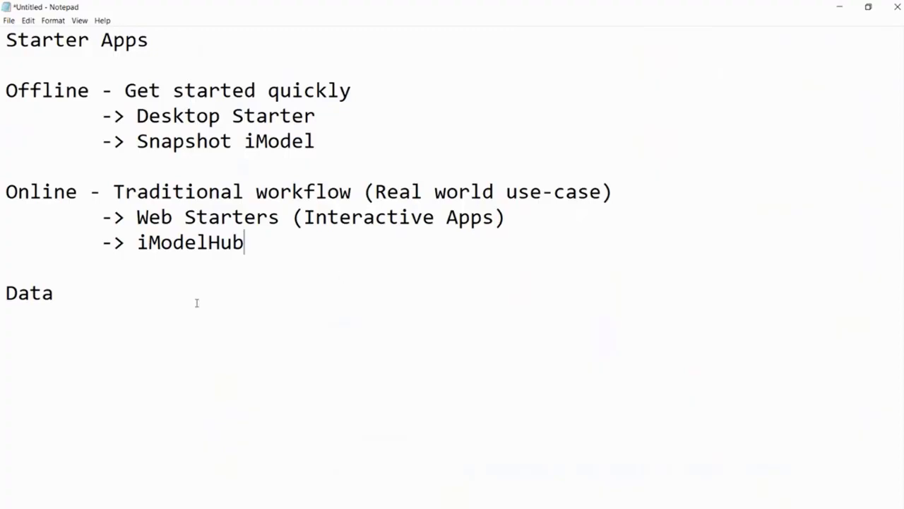
{"action": "left_click_drag", "start_coordinate": [159, 307], "coordinate": [4, 309]}
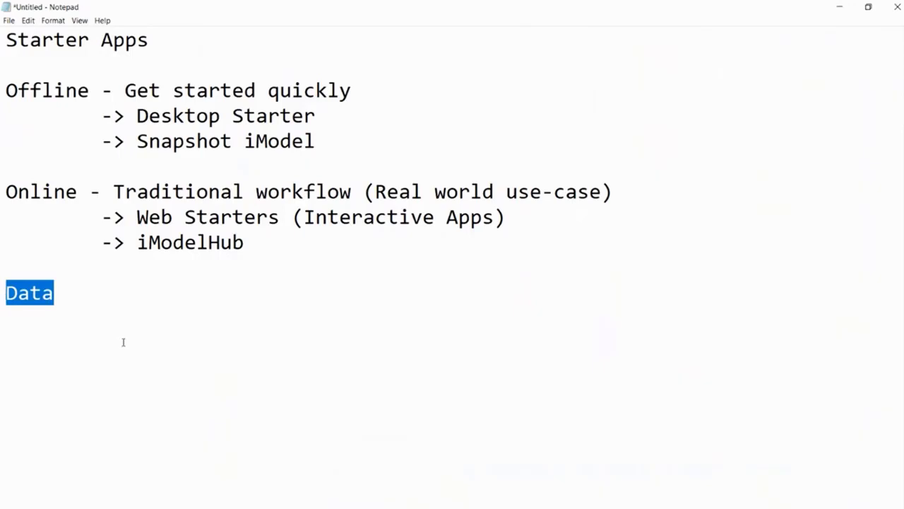
{"action": "left_click", "coordinate": [159, 323]}
{"action": "key", "text": "Return"}
{"action": "key", "text": "Tab"}
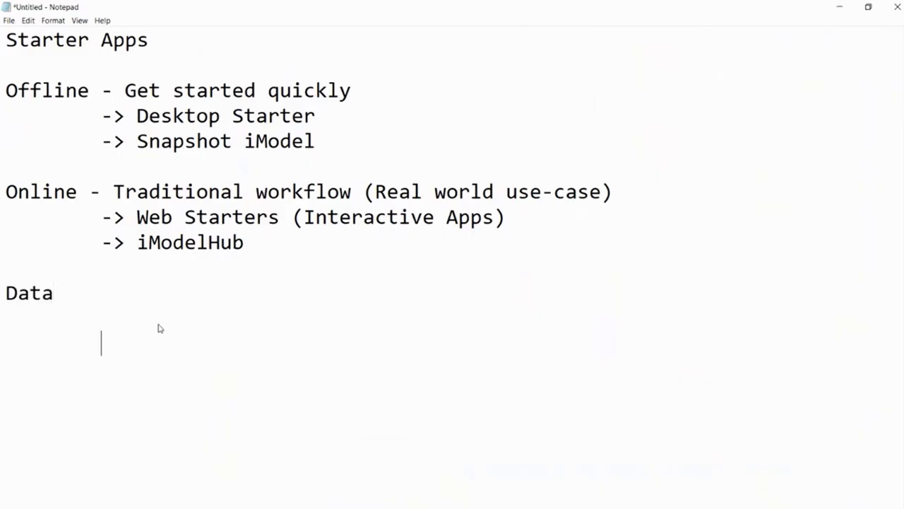
{"action": "type", "text": "-> Samp"}
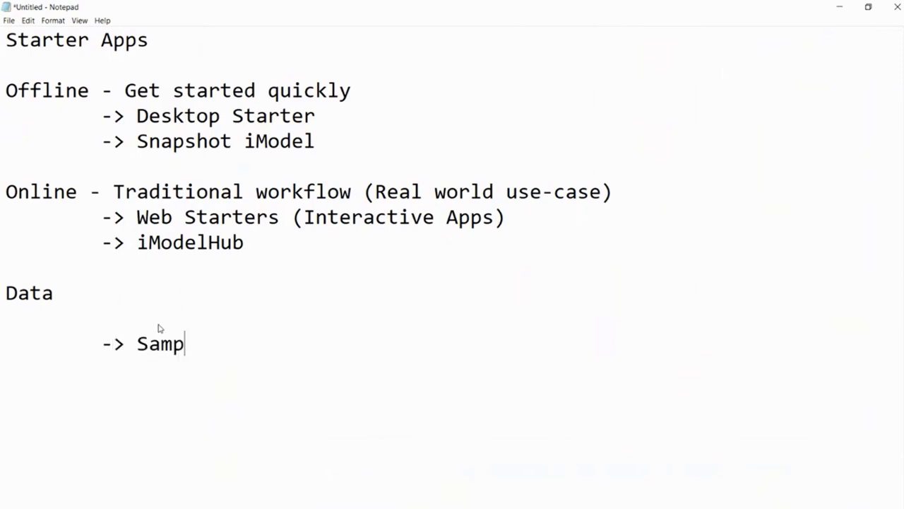
{"action": "type", "text": "le Data"}
{"action": "key", "text": "Return"}
{"action": "key", "text": "Tab"}
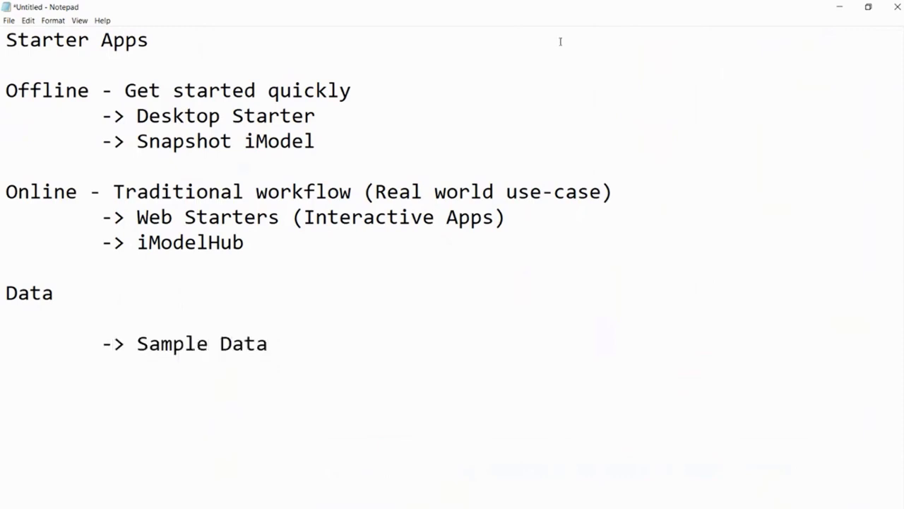
- Return to the registration dashboard, begin a new iModel and choose iTwin Synchronizer as its source
{"action": "left_click", "coordinate": [838, 9]}
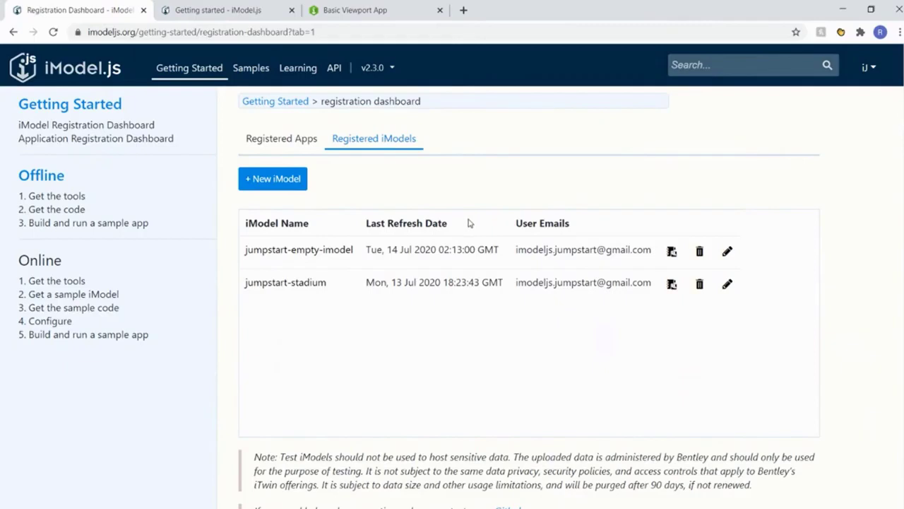
{"action": "left_click", "coordinate": [280, 182]}
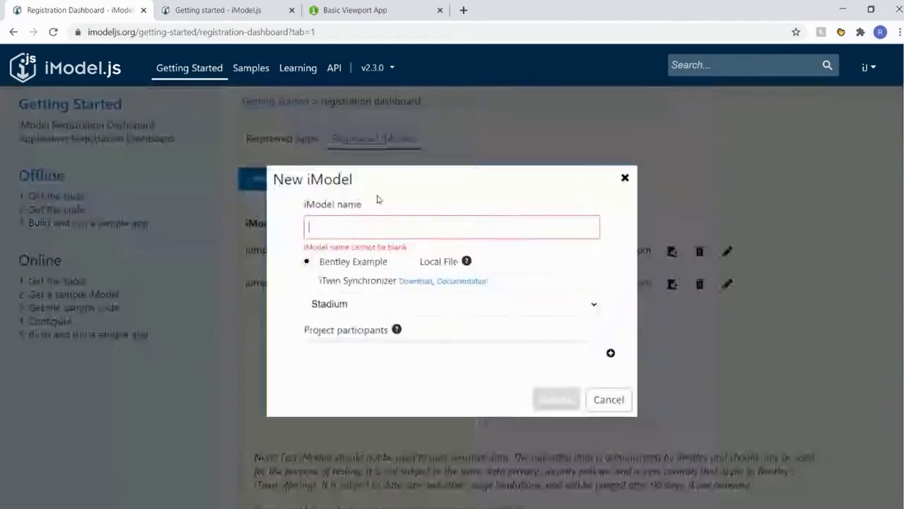
{"action": "left_click", "coordinate": [329, 282]}
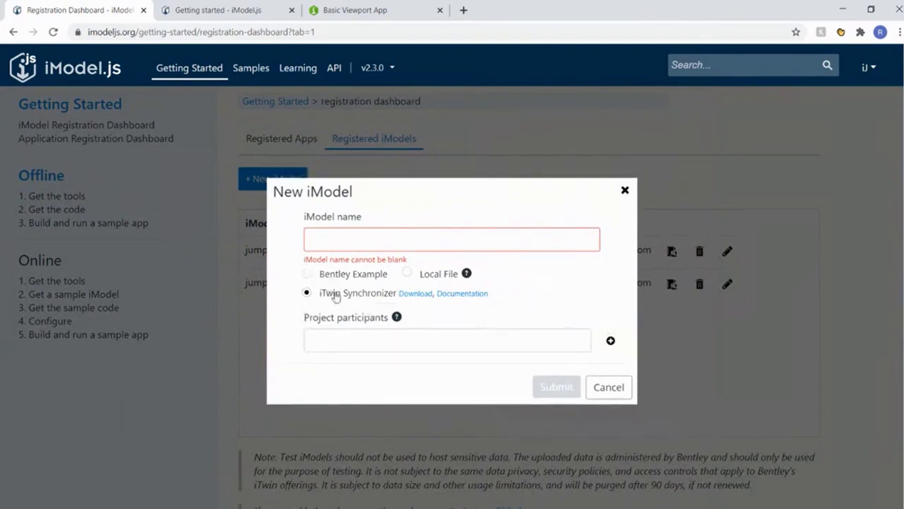
- Open the iTwin Synchronizer download page in a new browser tab and switch to it
{"action": "right_click", "coordinate": [411, 297]}
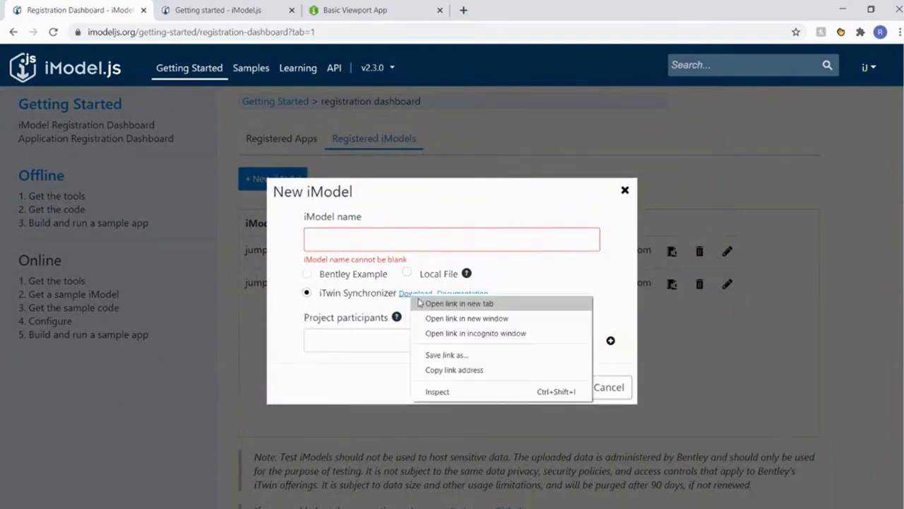
{"action": "left_click", "coordinate": [430, 303]}
{"action": "left_click", "coordinate": [212, 10]}
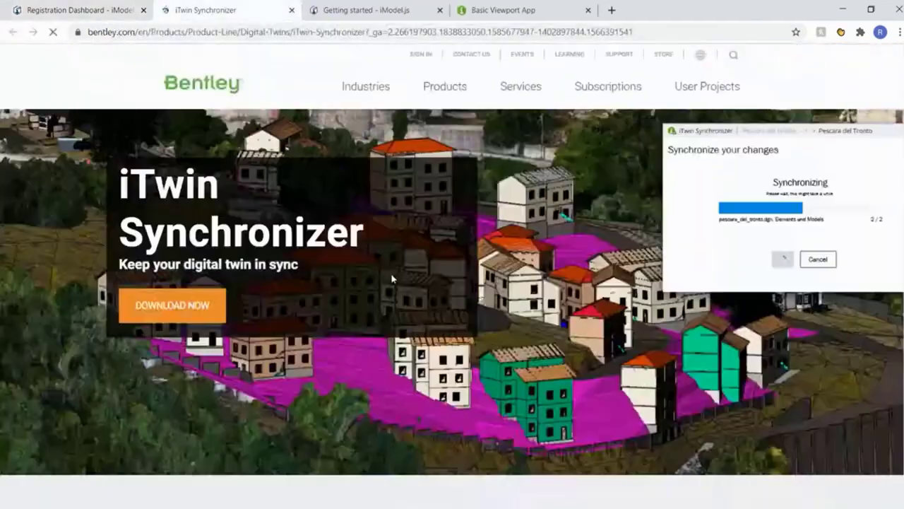
{"action": "scroll", "coordinate": [353, 288], "scroll_direction": "down", "scroll_amount": 3}
{"action": "scroll", "coordinate": [432, 317], "scroll_direction": "up", "scroll_amount": 3}
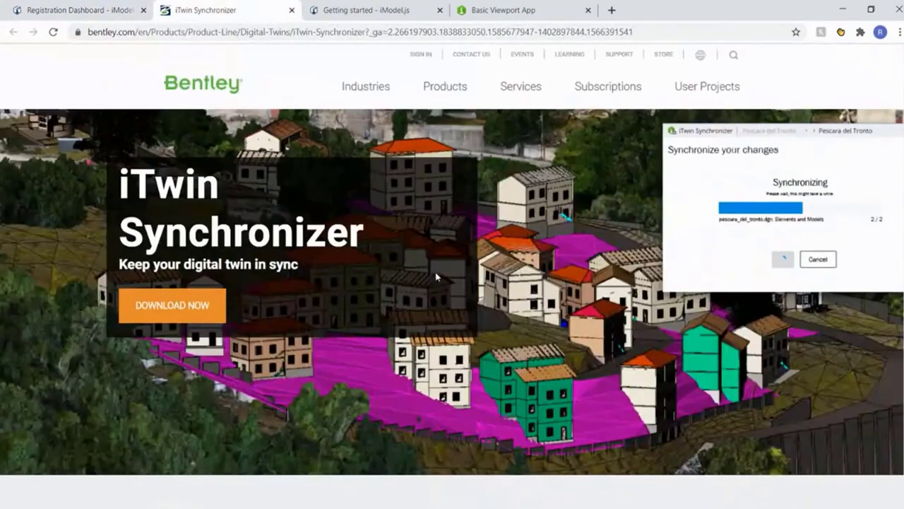
{"action": "left_click", "coordinate": [41, 6]}
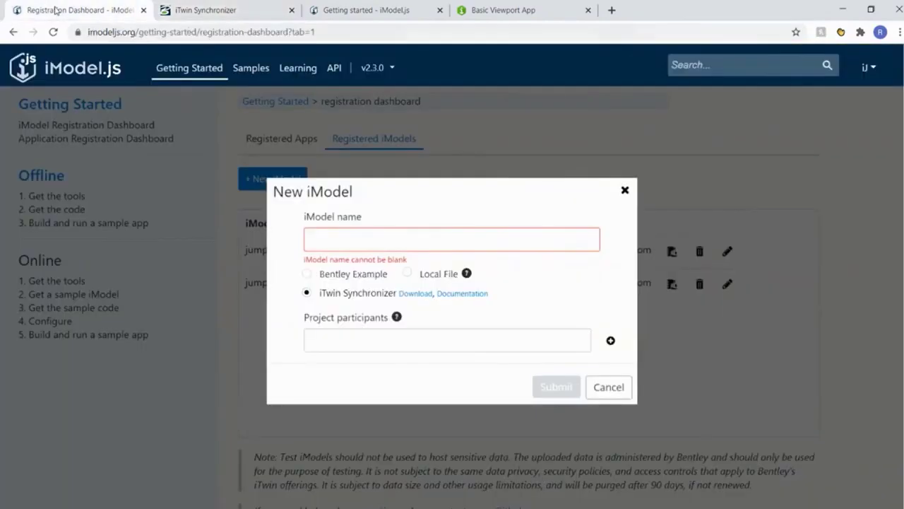
{"action": "left_click", "coordinate": [325, 238]}
{"action": "left_click", "coordinate": [537, 282]}
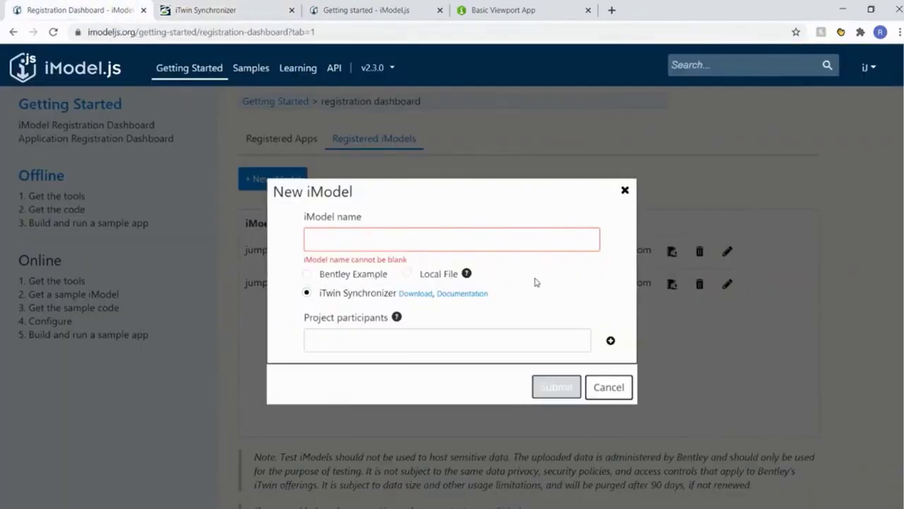
{"action": "left_click", "coordinate": [462, 238]}
{"action": "type", "text": "empt"}
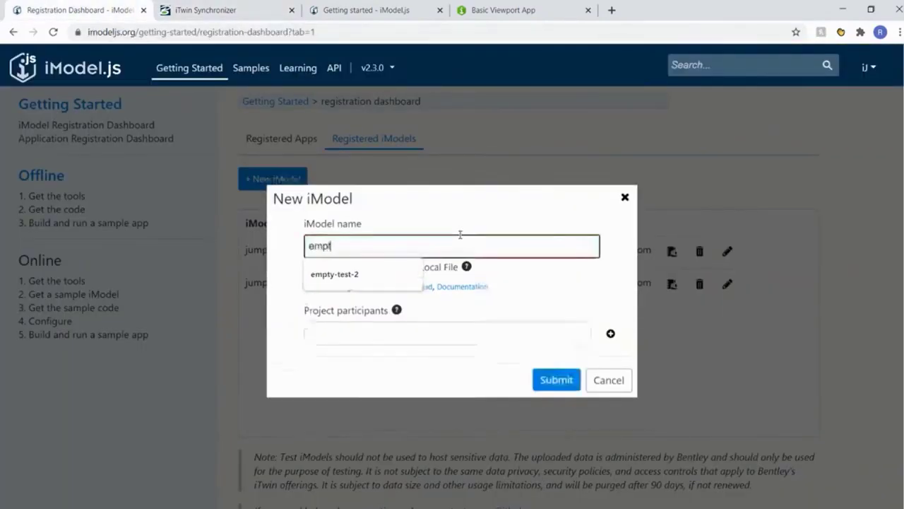
{"action": "type", "text": "y-imodel"}
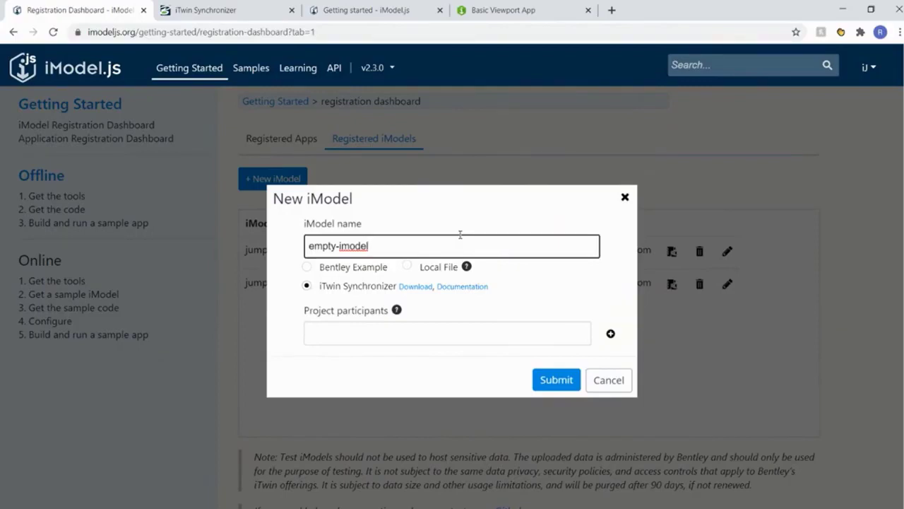
{"action": "left_click", "coordinate": [601, 382]}
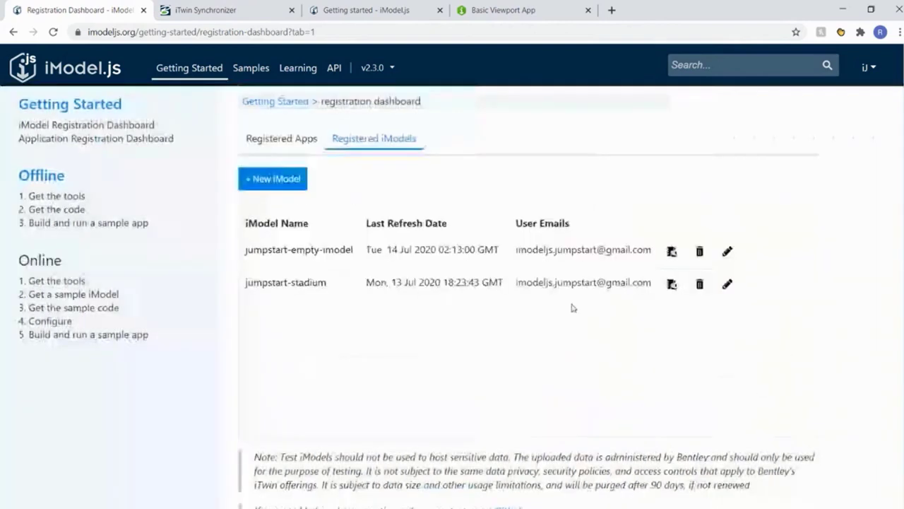
- Highlight the registered jumpstart-empty-imodel, minimize the browser and launch the iTwin Synchronizer desktop app
{"action": "left_click_drag", "start_coordinate": [353, 253], "coordinate": [248, 254]}
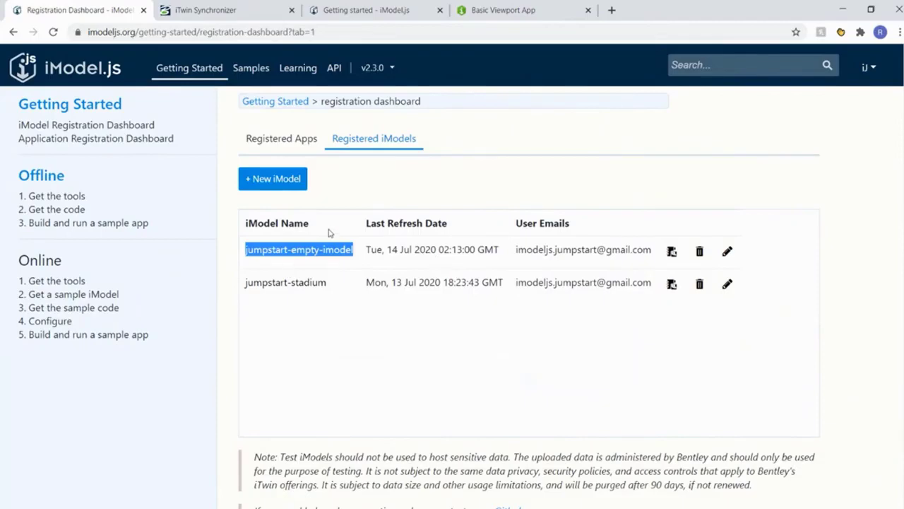
{"action": "left_click", "coordinate": [212, 10]}
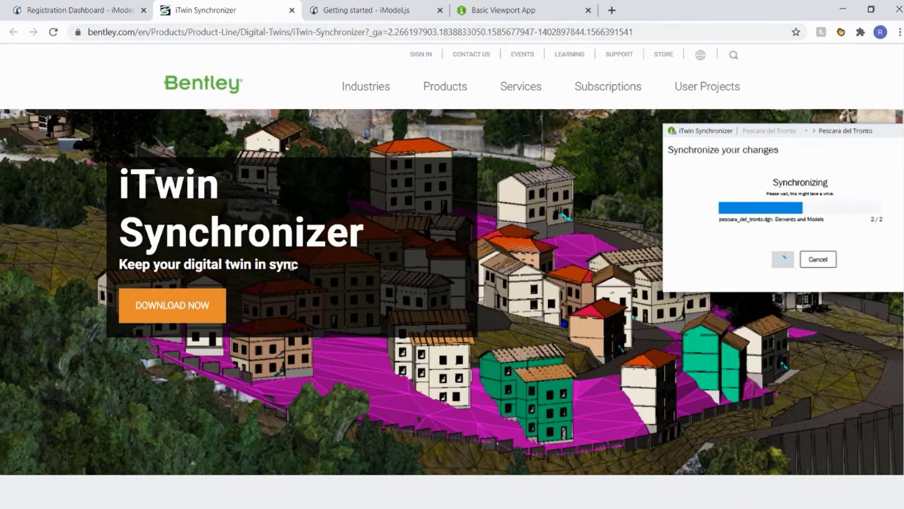
{"action": "left_click", "coordinate": [842, 14]}
{"action": "key", "text": "super"}
{"action": "type", "text": "itwin"}
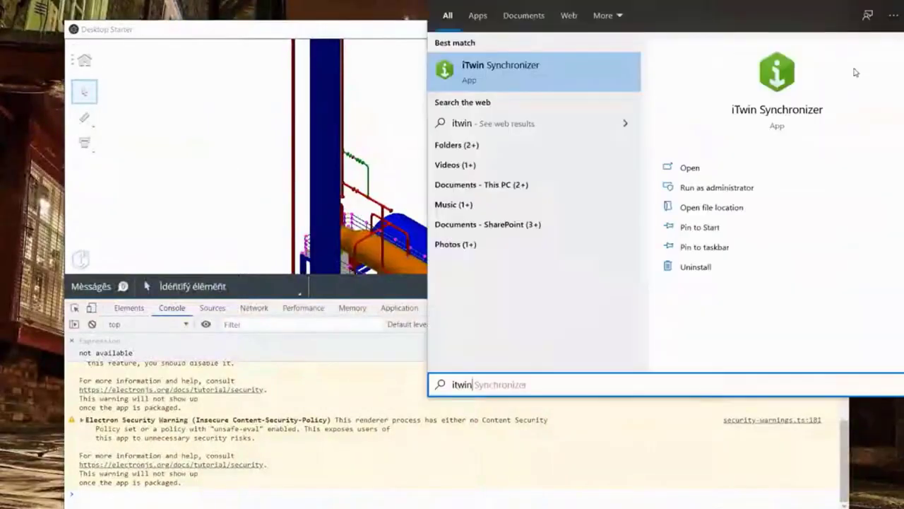
{"action": "key", "text": "Return"}
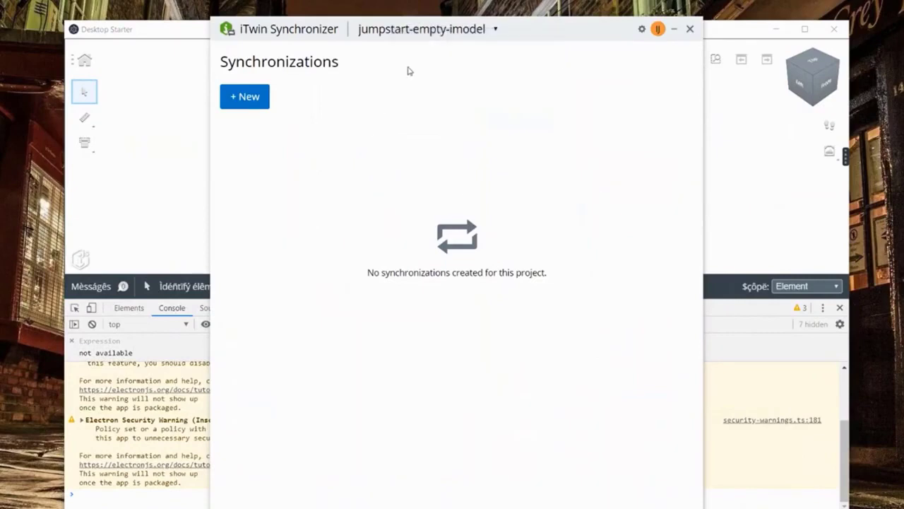
- In the jumpstart-empty-imodel project, start a new synchronization named "jumpstart" and map it to the jumpstart-empty-imodel iModel
{"action": "left_click", "coordinate": [478, 32]}
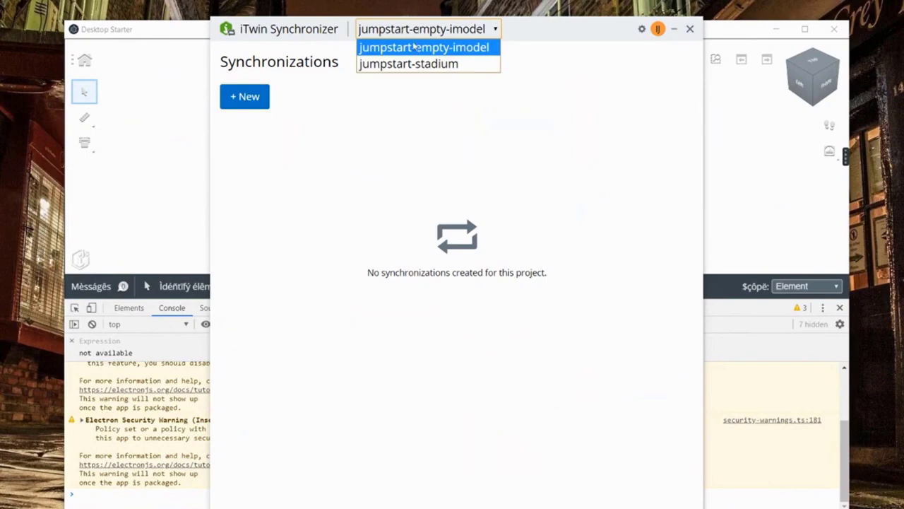
{"action": "left_click", "coordinate": [448, 50]}
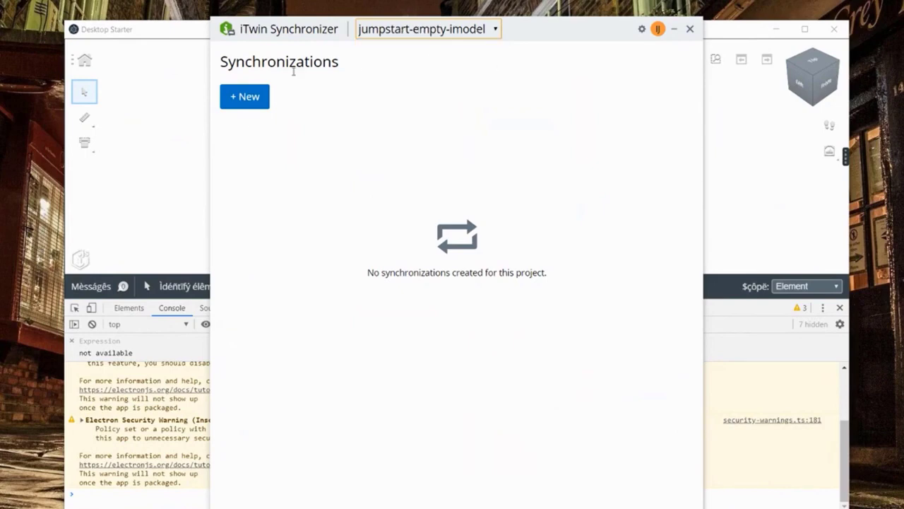
{"action": "left_click", "coordinate": [260, 107]}
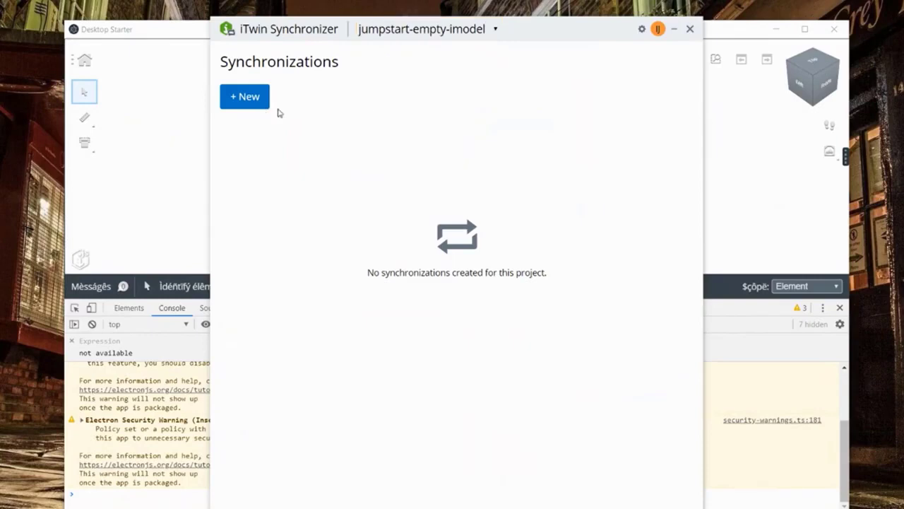
{"action": "left_click", "coordinate": [423, 159]}
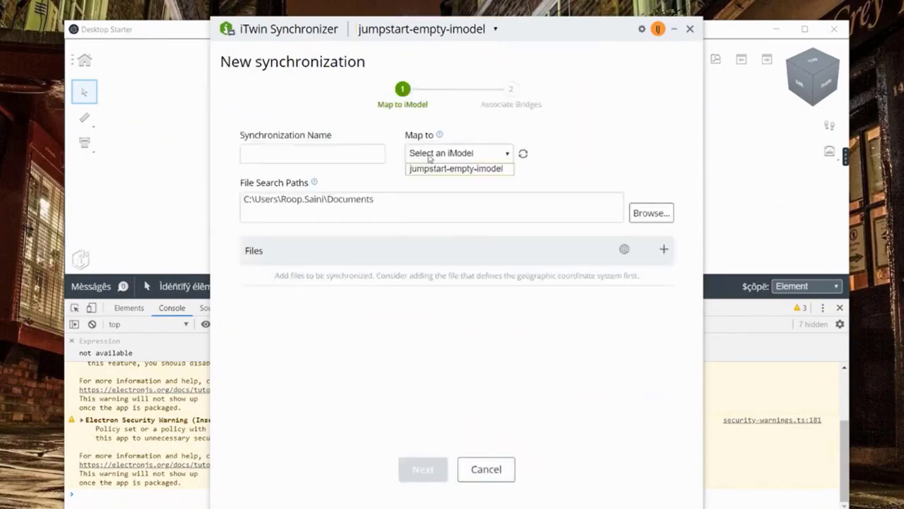
{"action": "left_click", "coordinate": [471, 169]}
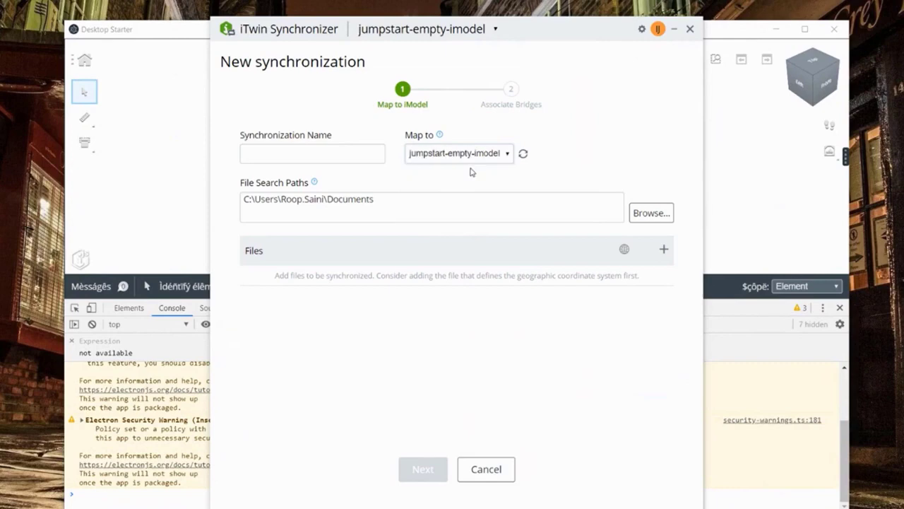
{"action": "left_click", "coordinate": [349, 155]}
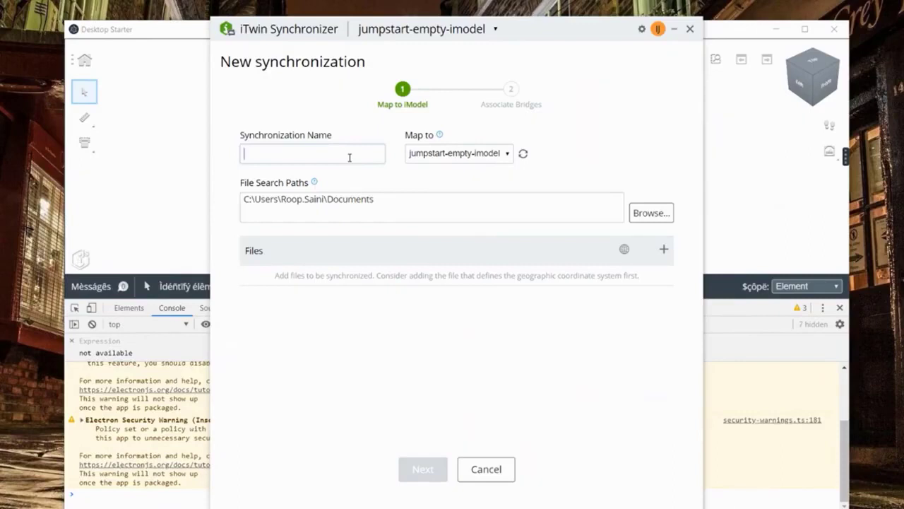
{"action": "type", "text": "jumpstart"}
- Set the synchronization's file search path to D:\imodeljs-jumpstart\sample-dgns
{"action": "left_click", "coordinate": [648, 221]}
{"action": "scroll", "coordinate": [252, 196], "scroll_direction": "down", "scroll_amount": 3}
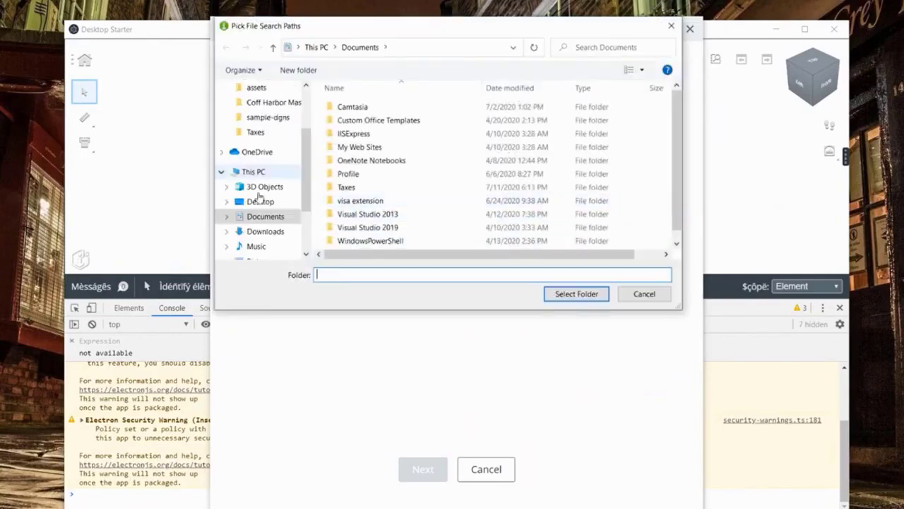
{"action": "left_click", "coordinate": [268, 227]}
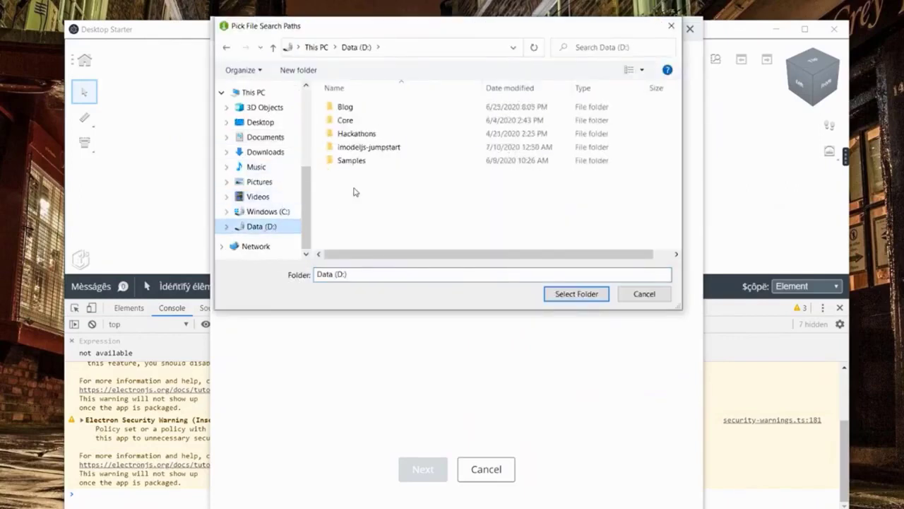
{"action": "double_click", "coordinate": [368, 146]}
{"action": "double_click", "coordinate": [369, 135]}
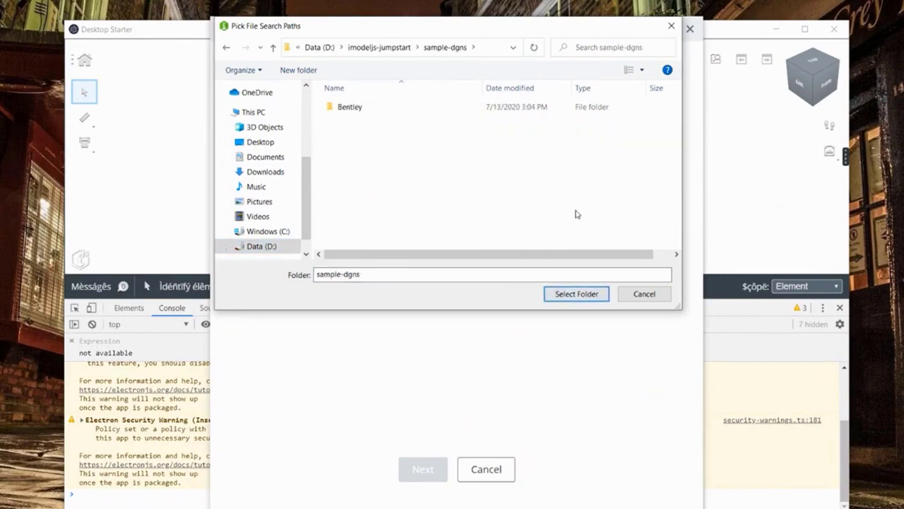
{"action": "left_click", "coordinate": [578, 294]}
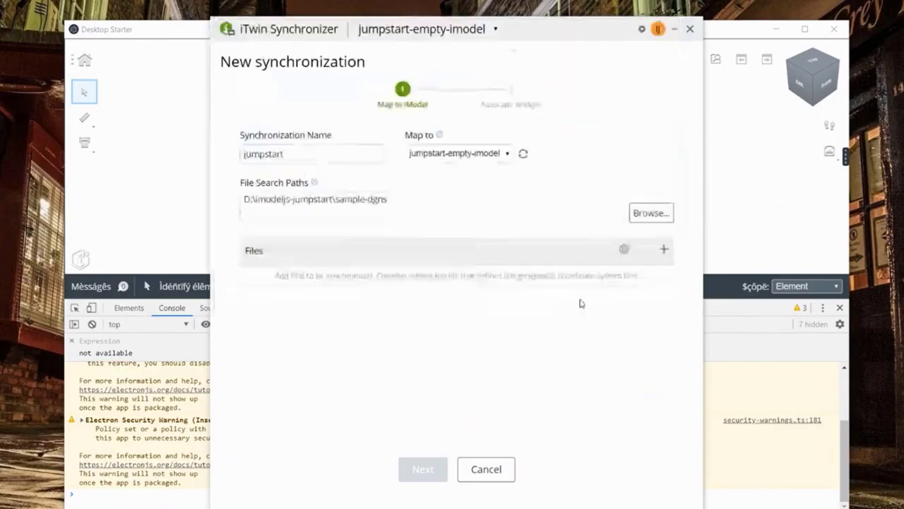
- Add the Coff Harbor Master and Coff Harbor Master with 3SM files to the synchronization and save it
{"action": "left_click", "coordinate": [664, 252]}
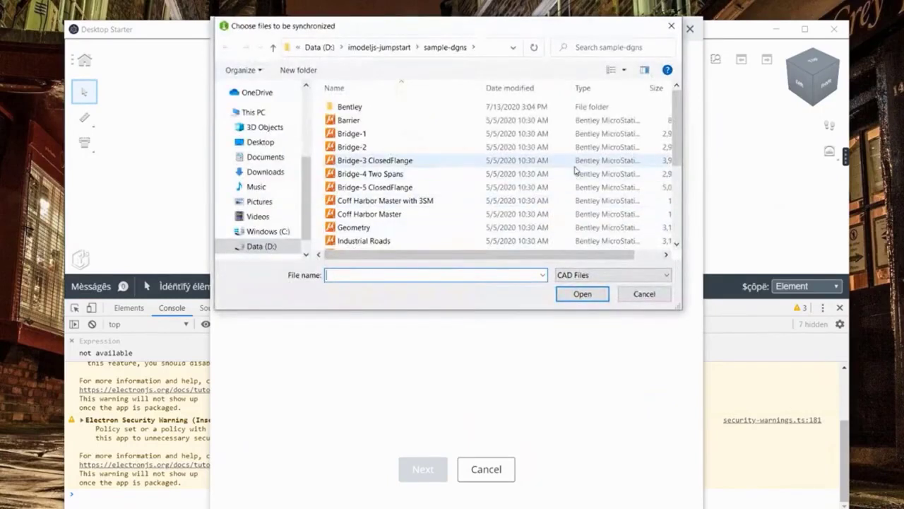
{"action": "scroll", "coordinate": [574, 166], "scroll_direction": "down", "scroll_amount": 2}
{"action": "scroll", "coordinate": [494, 172], "scroll_direction": "up", "scroll_amount": 1}
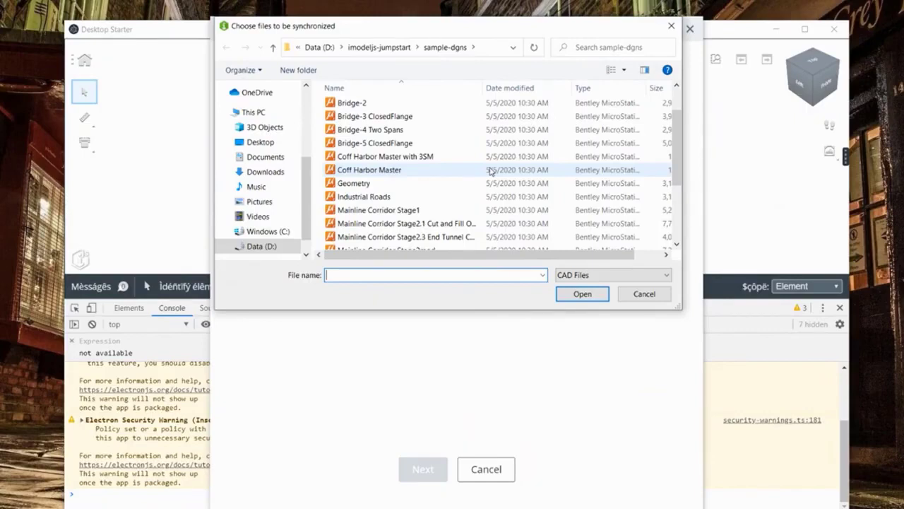
{"action": "left_click", "coordinate": [480, 171]}
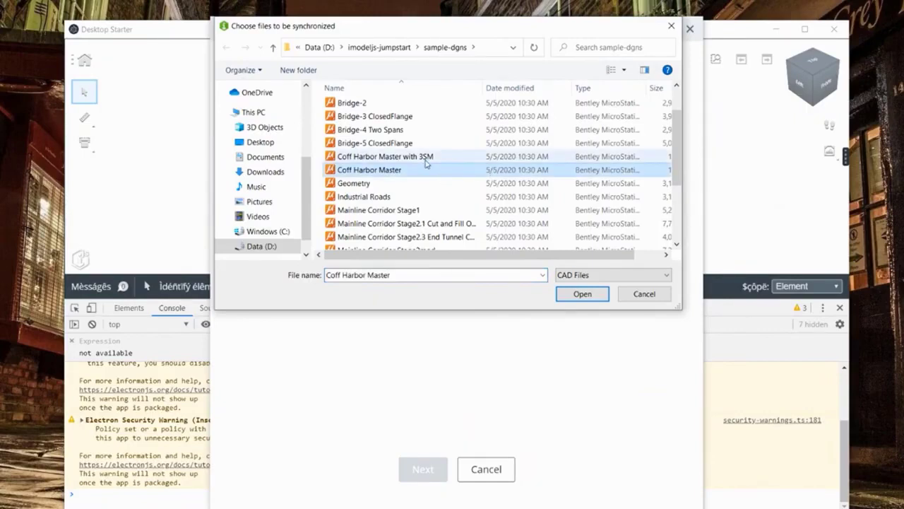
{"action": "left_click", "coordinate": [426, 158], "text": "ctrl"}
{"action": "left_click", "coordinate": [583, 294]}
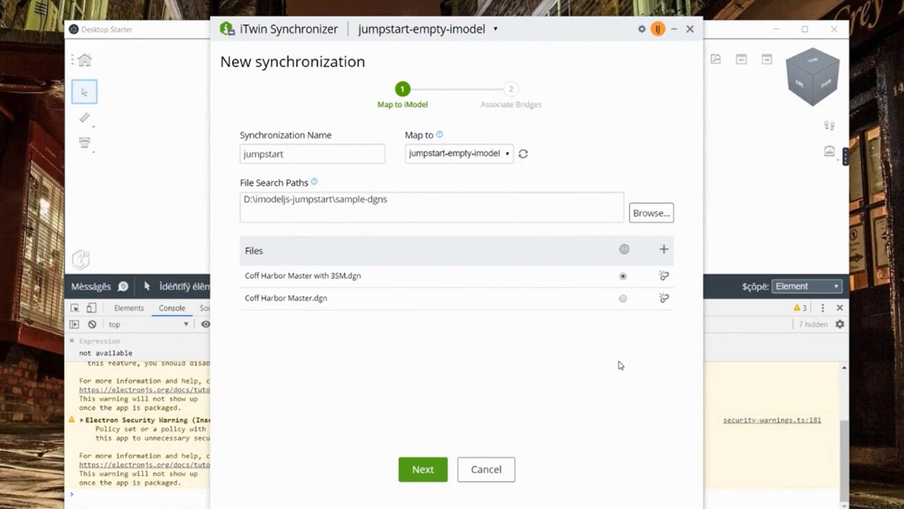
{"action": "left_click", "coordinate": [424, 470]}
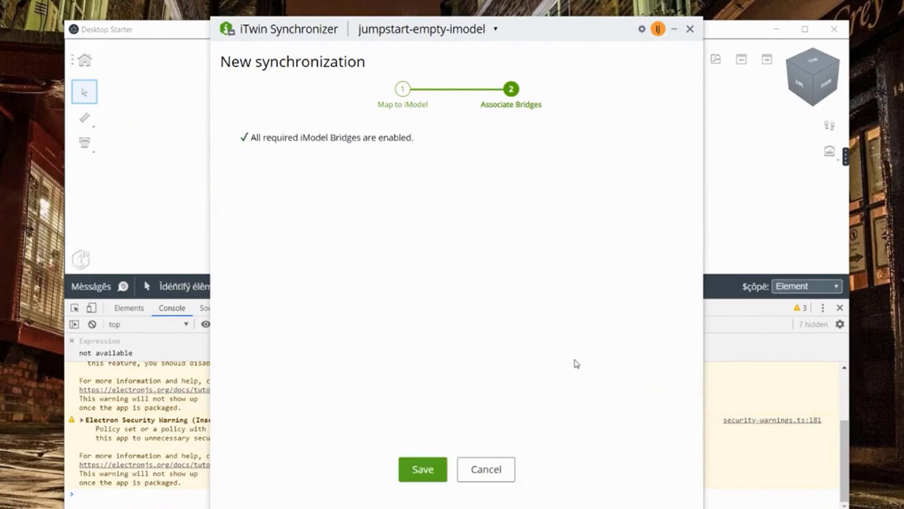
{"action": "left_click", "coordinate": [417, 474]}
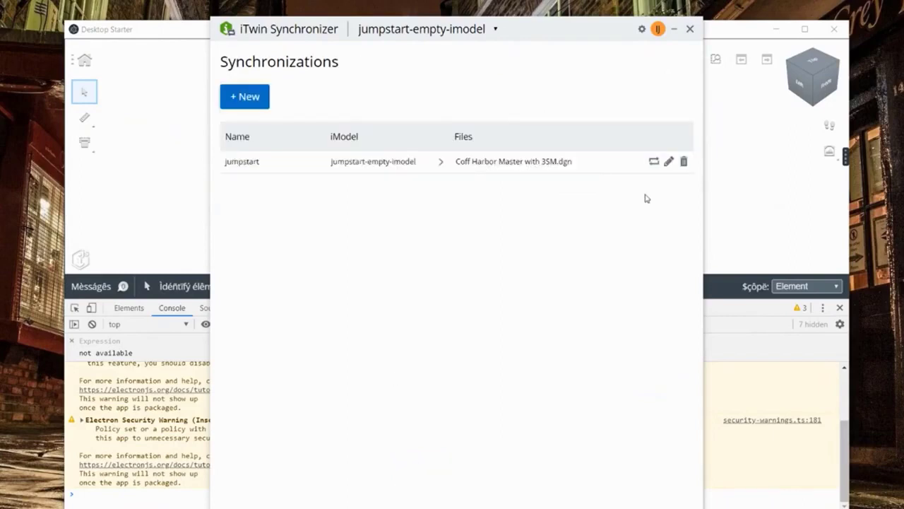
- Synchronize the jumpstart entry with the change comment "initial commit" and a named version called "initial"
{"action": "left_click", "coordinate": [654, 163]}
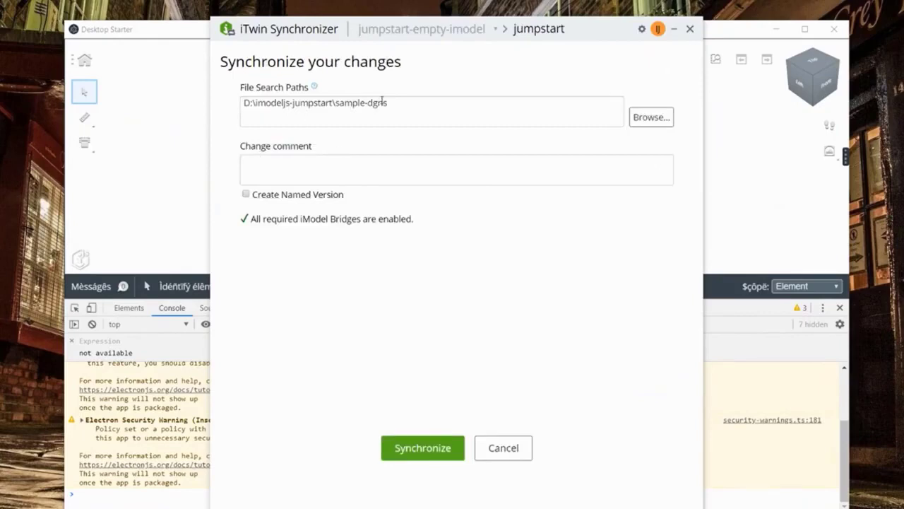
{"action": "left_click", "coordinate": [268, 163]}
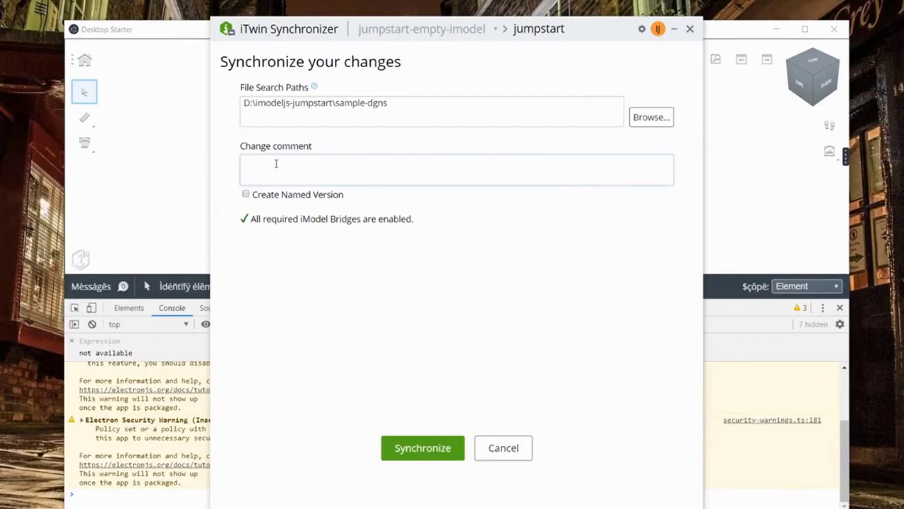
{"action": "type", "text": "initial commit"}
{"action": "left_click", "coordinate": [244, 199]}
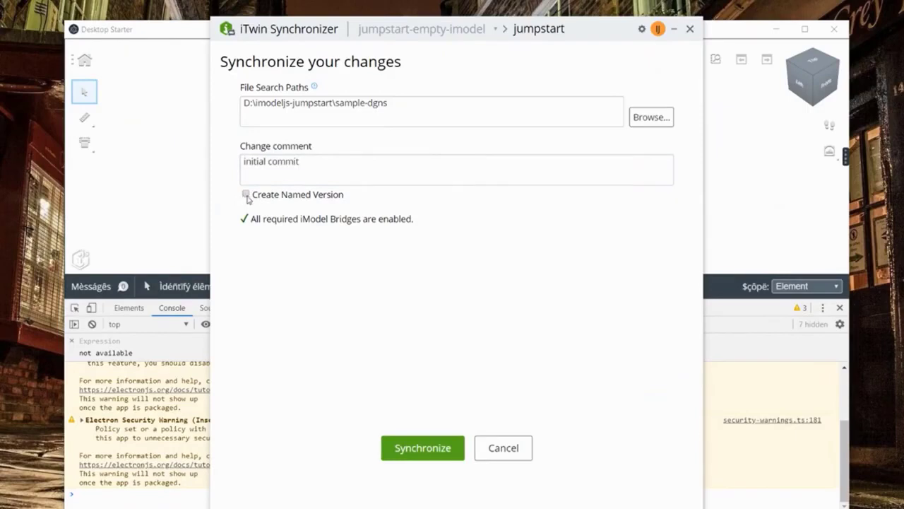
{"action": "left_click", "coordinate": [245, 197]}
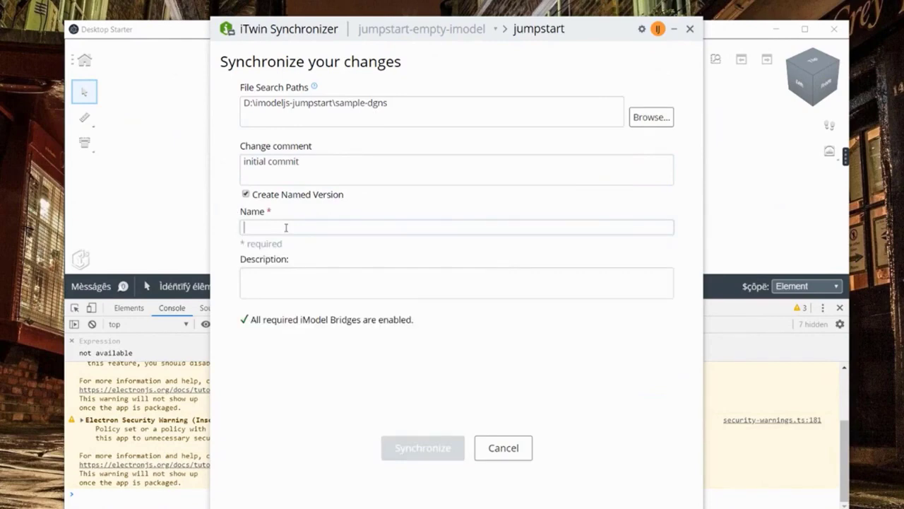
{"action": "type", "text": "initial"}
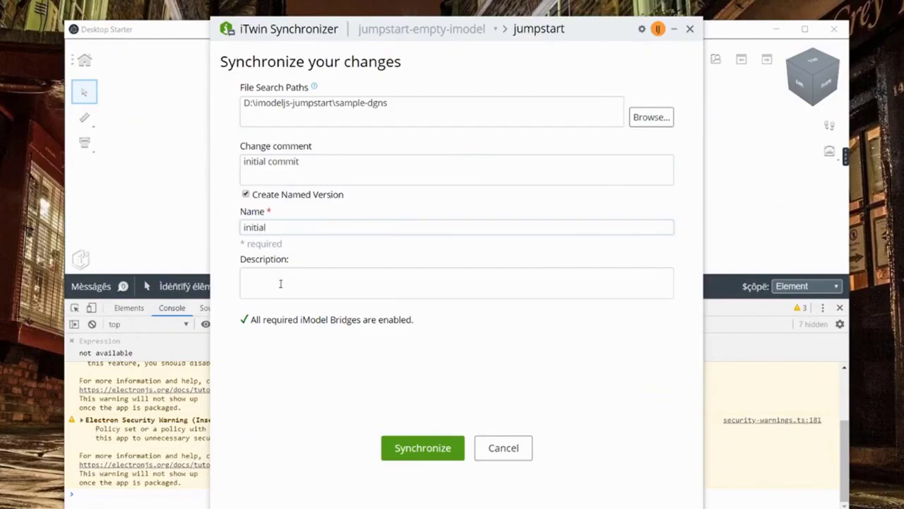
{"action": "left_click", "coordinate": [423, 454]}
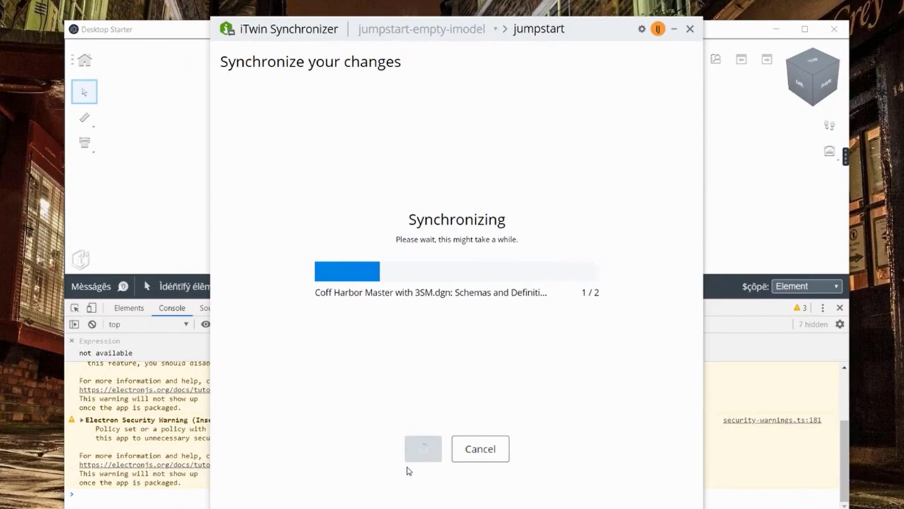
- Examine the enabled and available bridges in the synchronizer's About information, and close it
{"action": "left_click", "coordinate": [642, 31]}
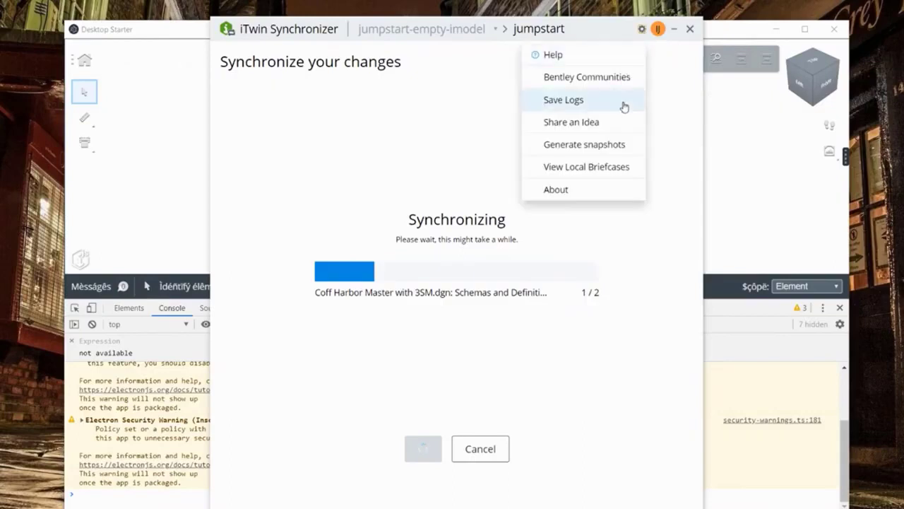
{"action": "left_click", "coordinate": [570, 190]}
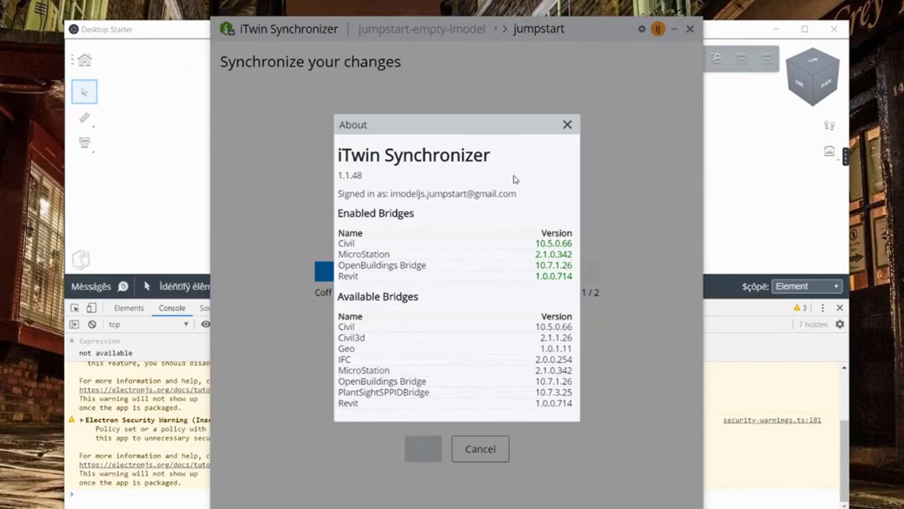
{"action": "left_click", "coordinate": [568, 125]}
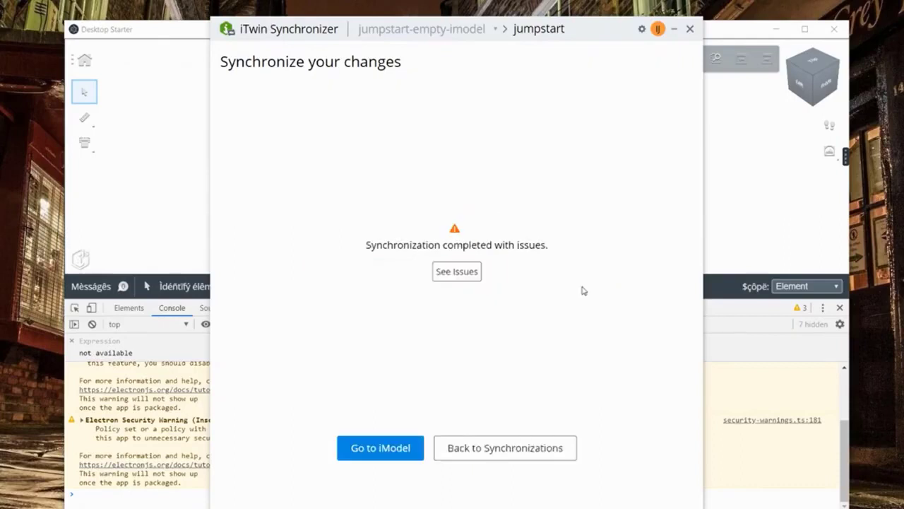
- Review the issues reported for the completed synchronization, and close the list
{"action": "left_click", "coordinate": [457, 273]}
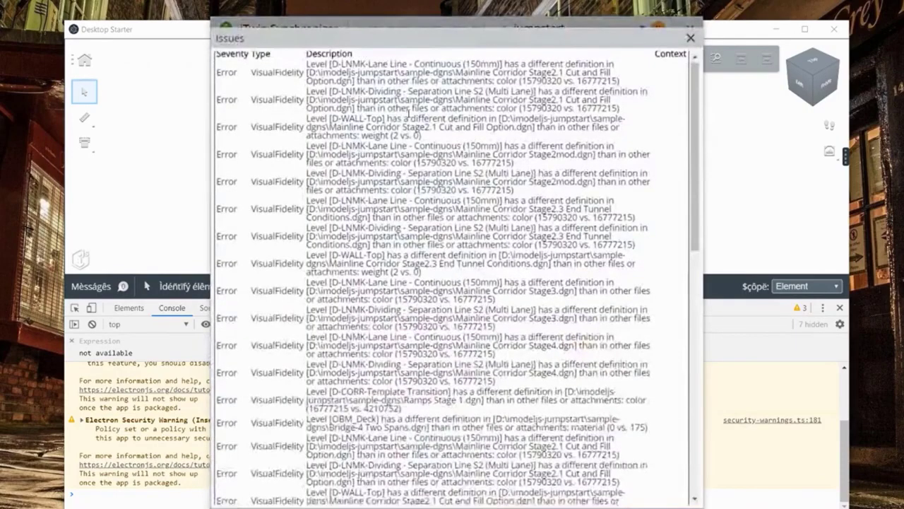
{"action": "scroll", "coordinate": [407, 113], "scroll_direction": "down", "scroll_amount": 5}
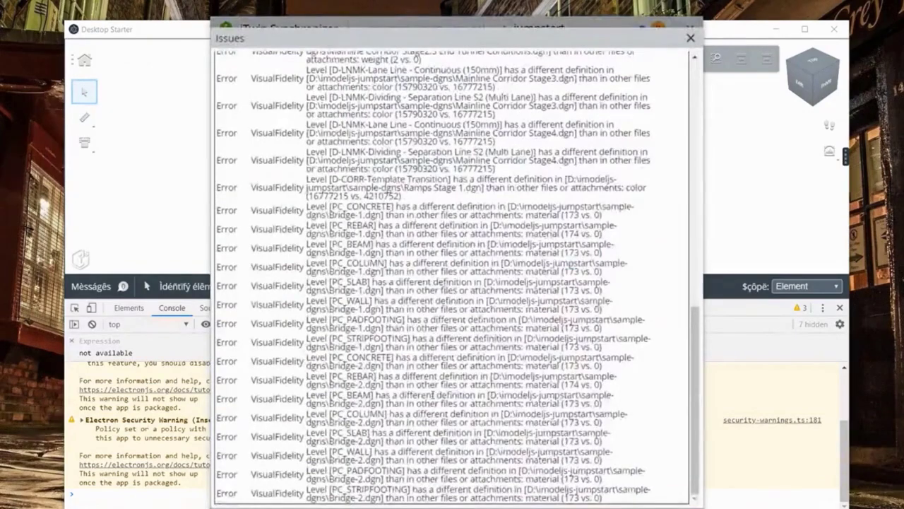
{"action": "scroll", "coordinate": [432, 303], "scroll_direction": "up", "scroll_amount": 8}
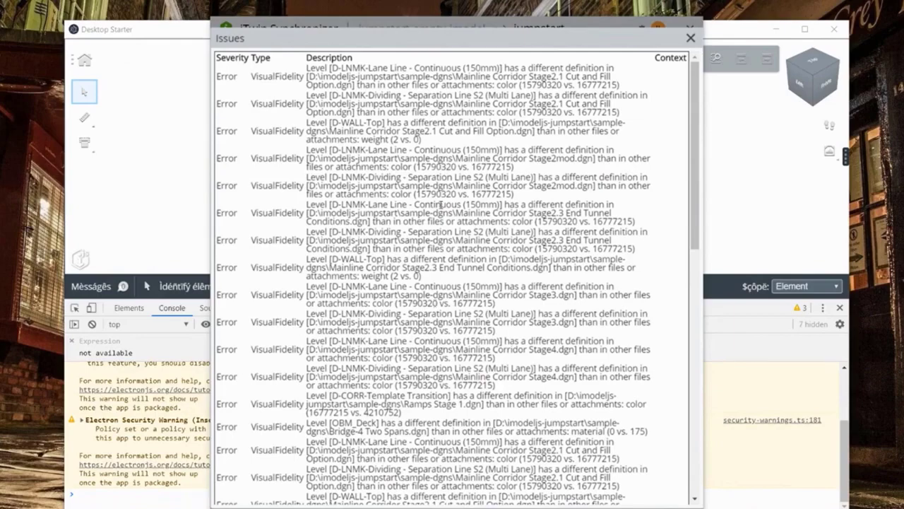
{"action": "left_click", "coordinate": [691, 39]}
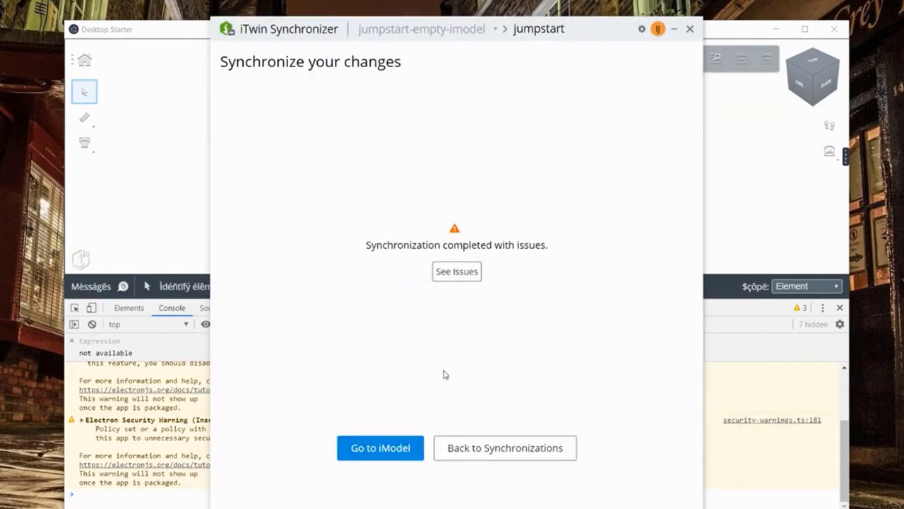
- Go to the synchronized iModel's web page and review its named version and latest changes
{"action": "left_click", "coordinate": [380, 456]}
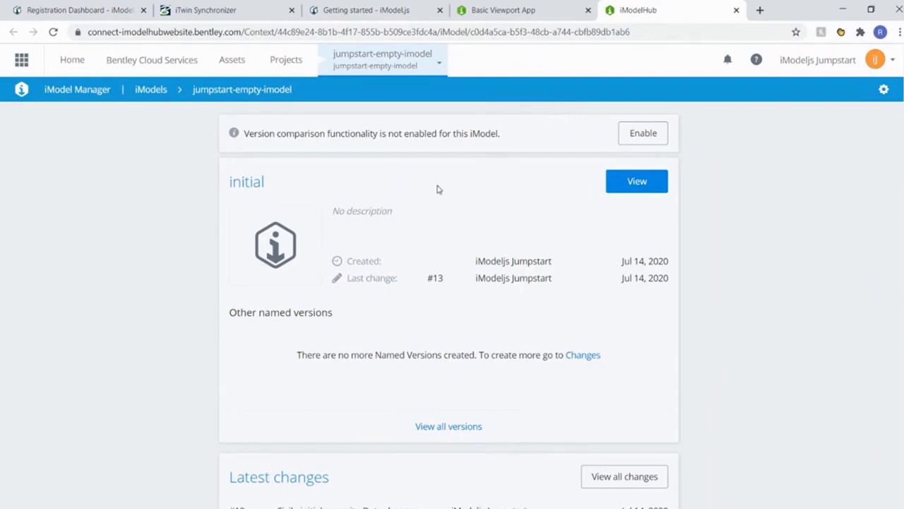
{"action": "scroll", "coordinate": [437, 189], "scroll_direction": "down", "scroll_amount": 3}
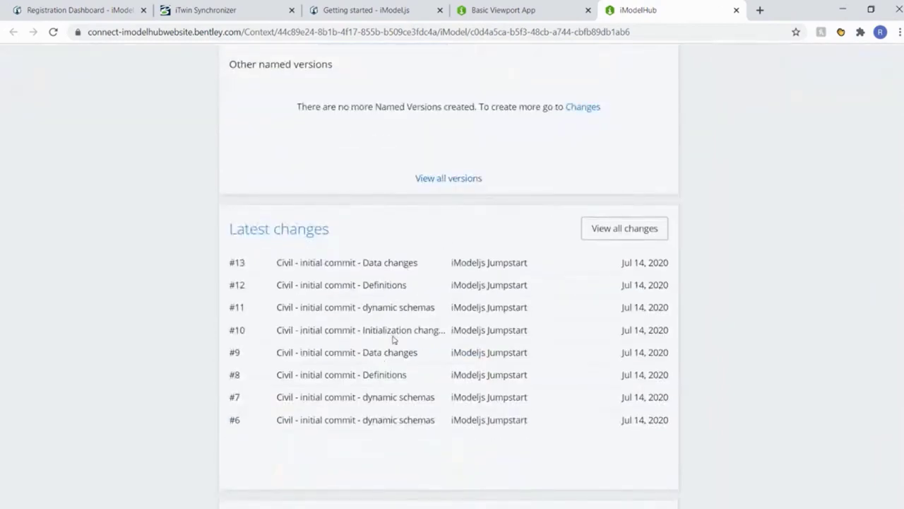
{"action": "scroll", "coordinate": [394, 353], "scroll_direction": "down", "scroll_amount": 3}
{"action": "scroll", "coordinate": [399, 397], "scroll_direction": "up", "scroll_amount": 6}
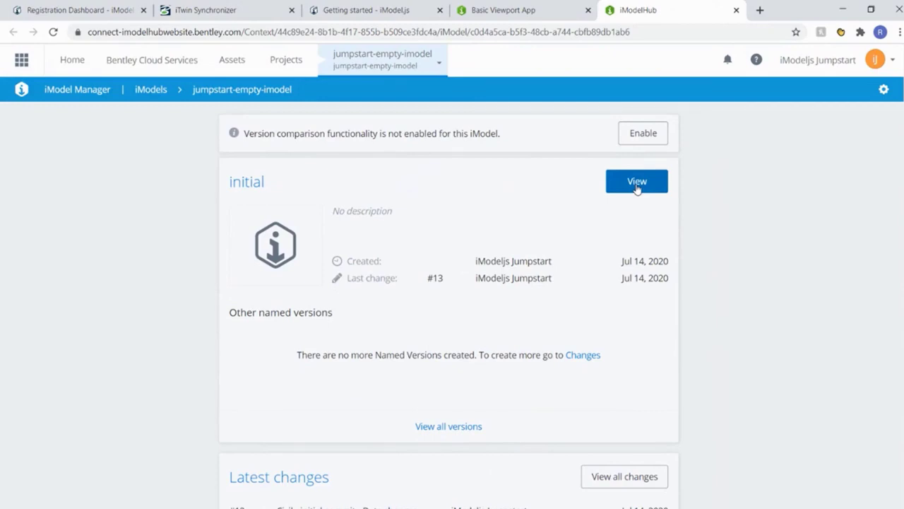
- View the initial version in Design Review with all 3D models of jumpstart-empty-imodel
{"action": "left_click", "coordinate": [637, 181]}
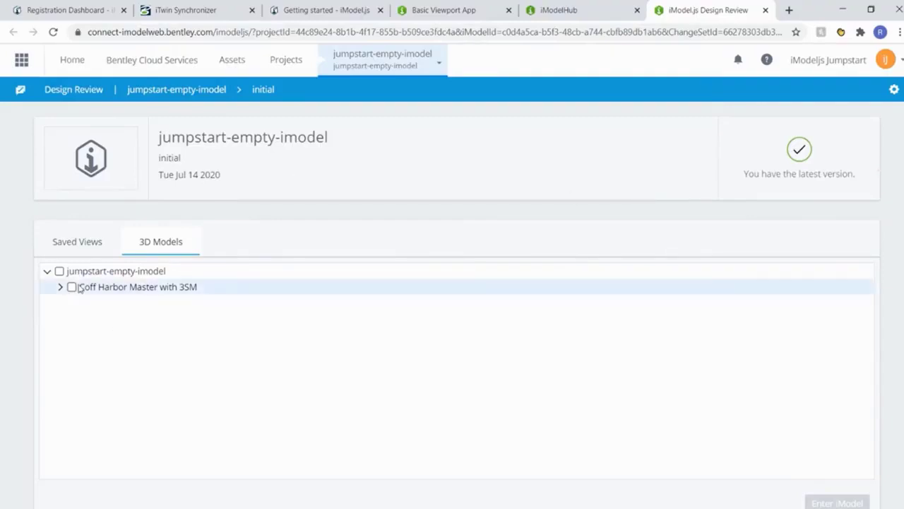
{"action": "left_click", "coordinate": [59, 272]}
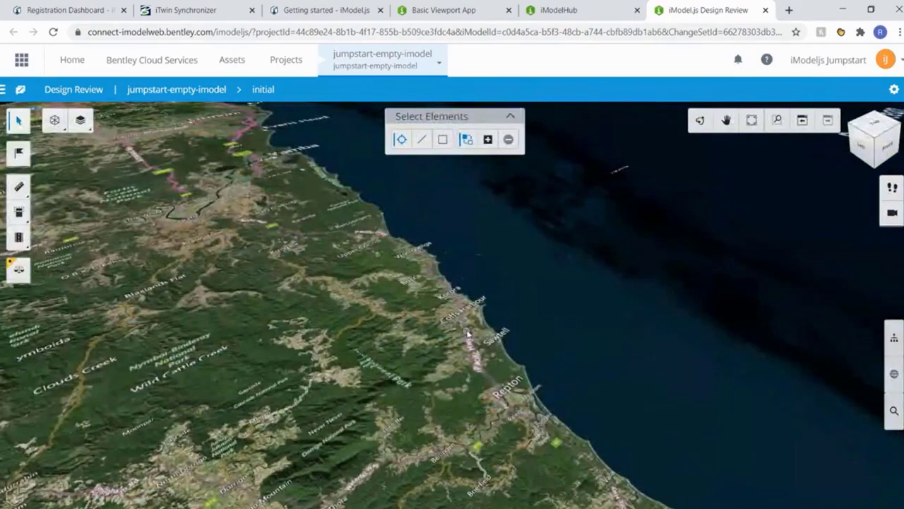
- Examine the road corridor along the Coffs Harbour coast in 3D from several distances and angles
{"action": "scroll", "coordinate": [469, 332], "scroll_direction": "up", "scroll_amount": 2}
{"action": "scroll", "coordinate": [459, 318], "scroll_direction": "down", "scroll_amount": 3}
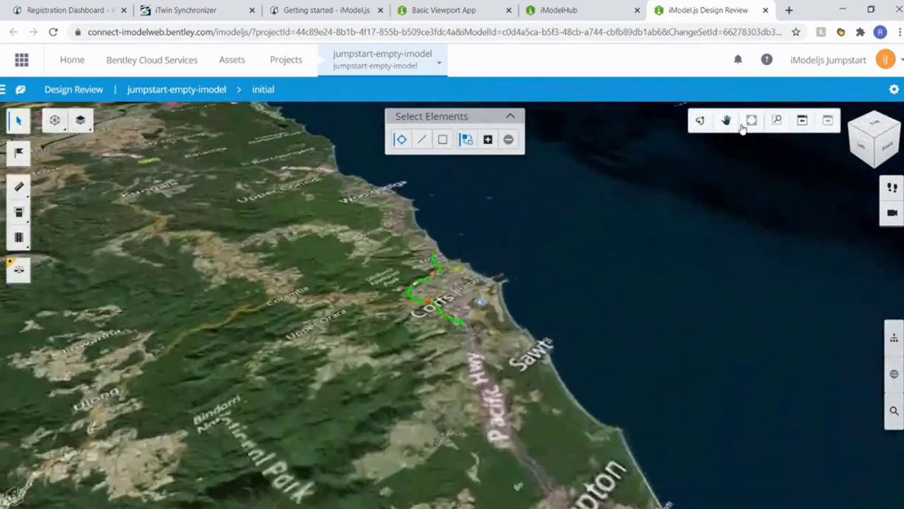
{"action": "scroll", "coordinate": [438, 300], "scroll_direction": "up", "scroll_amount": 6}
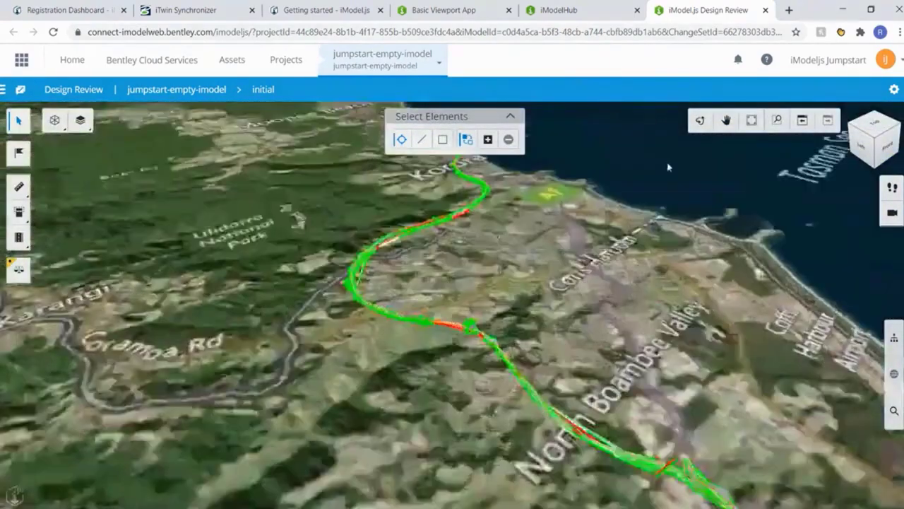
{"action": "scroll", "coordinate": [480, 229], "scroll_direction": "down", "scroll_amount": 4}
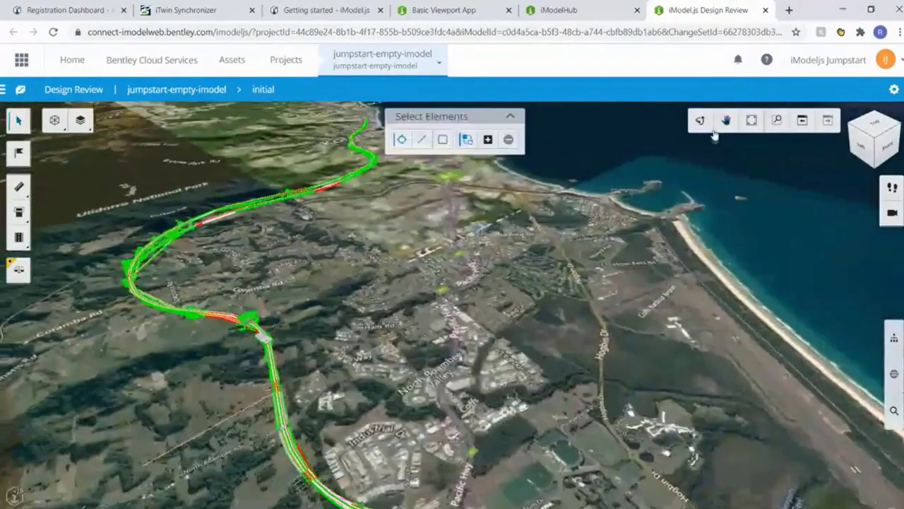
{"action": "left_click", "coordinate": [699, 120]}
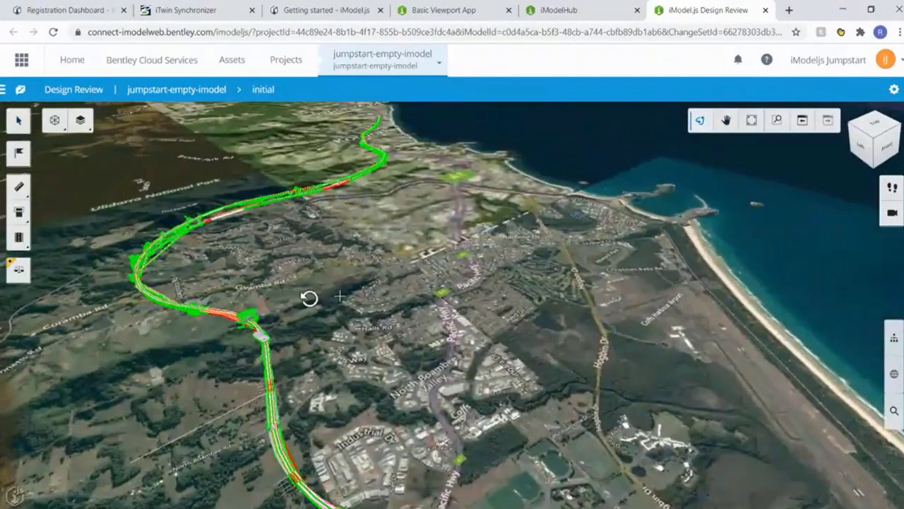
{"action": "left_click_drag", "start_coordinate": [309, 298], "coordinate": [96, 289]}
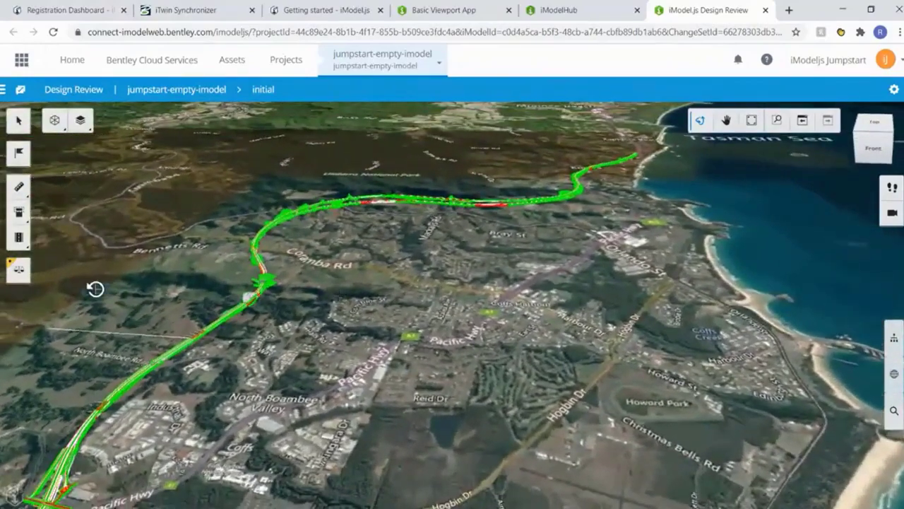
{"action": "left_click", "coordinate": [19, 120]}
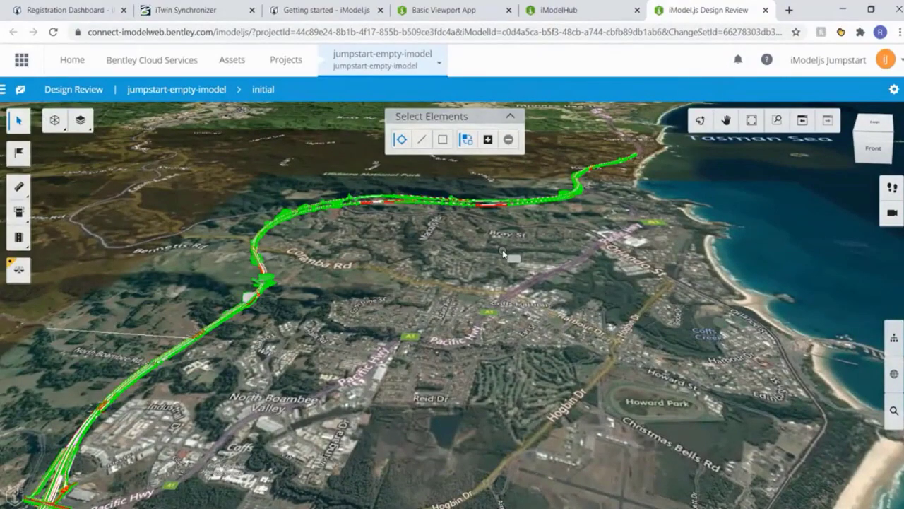
{"action": "scroll", "coordinate": [493, 265], "scroll_direction": "down", "scroll_amount": 2}
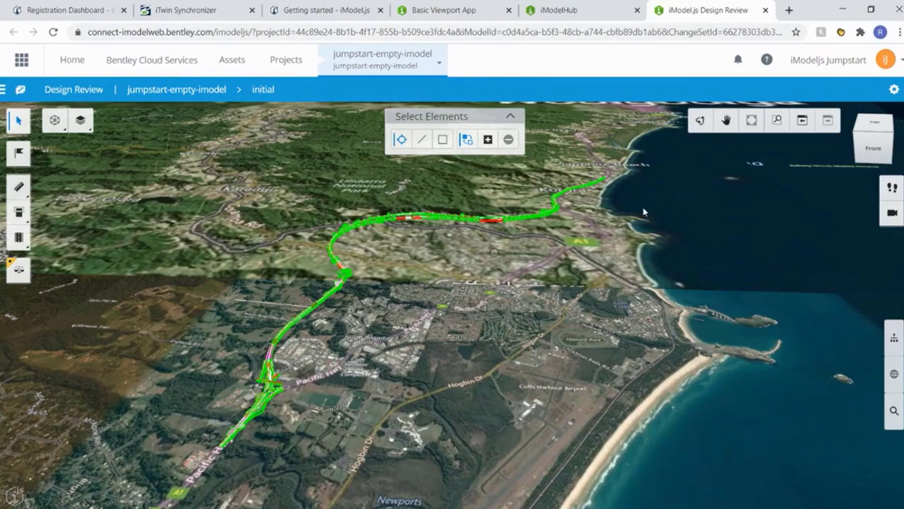
- Switch to Desktop Starter, close its developer tools, and open the online iModel jumpstart-empty-imodel
{"action": "key", "text": "alt+Tab"}
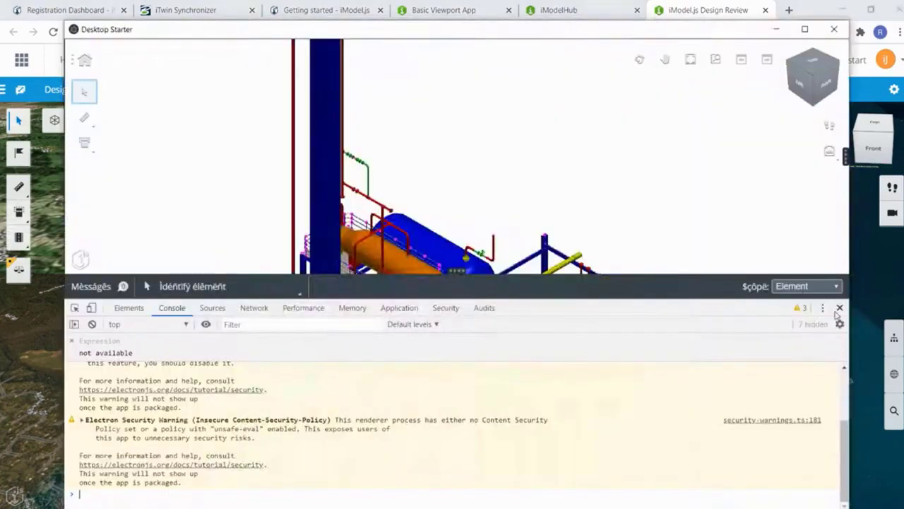
{"action": "left_click", "coordinate": [839, 308]}
{"action": "left_click", "coordinate": [84, 62]}
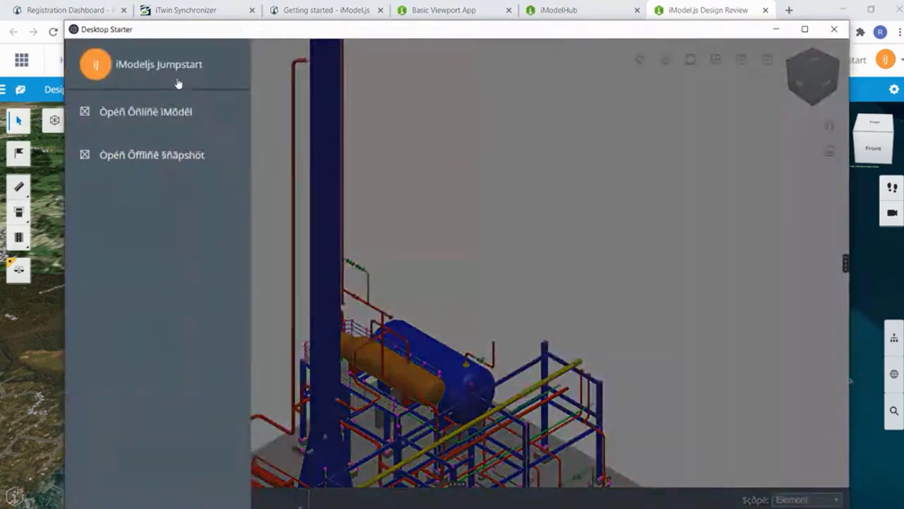
{"action": "left_click", "coordinate": [164, 122]}
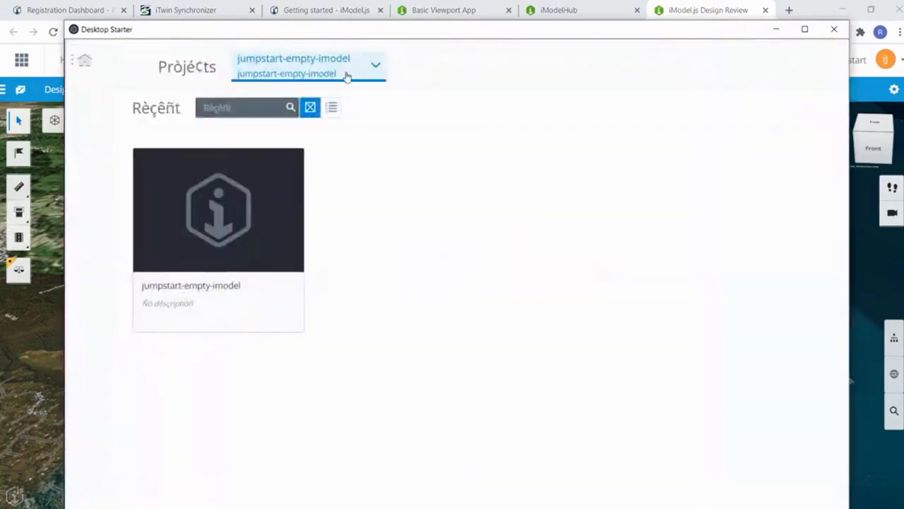
{"action": "mouse_move", "coordinate": [252, 203]}
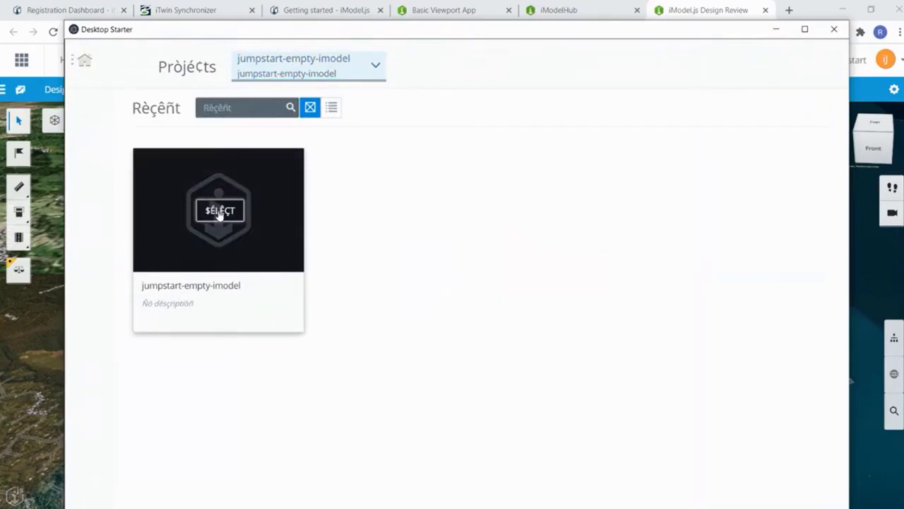
{"action": "left_click", "coordinate": [219, 211]}
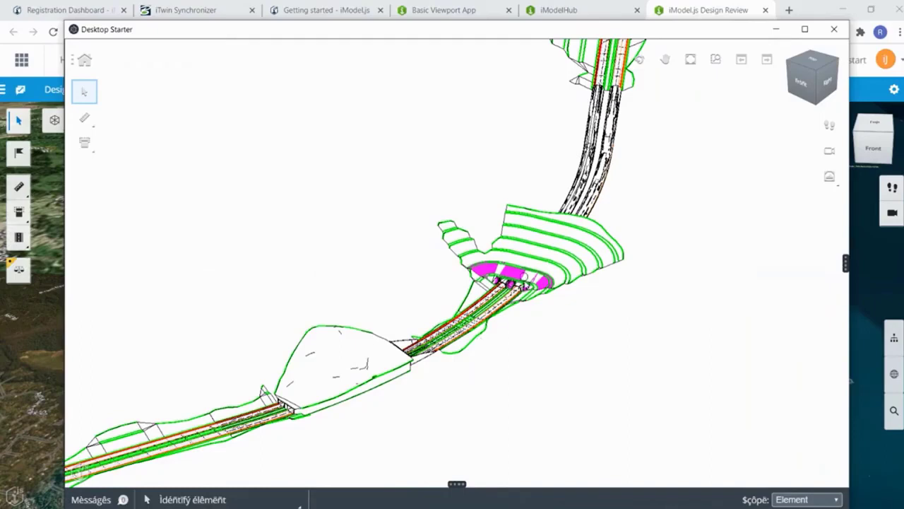
- Examine the full road corridor and its tunnel section in the opened iModel
{"action": "scroll", "coordinate": [529, 281], "scroll_direction": "down", "scroll_amount": 3}
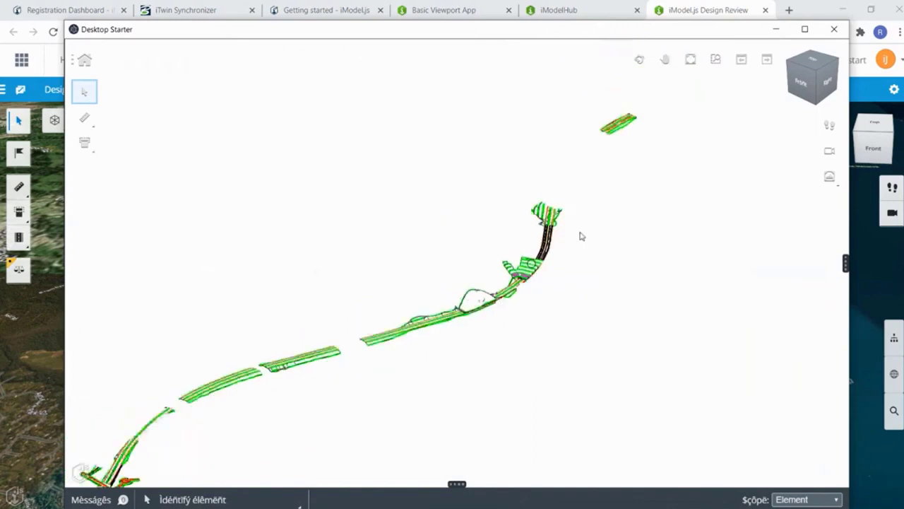
{"action": "left_click", "coordinate": [665, 59]}
{"action": "left_click_drag", "start_coordinate": [442, 247], "coordinate": [618, 269]}
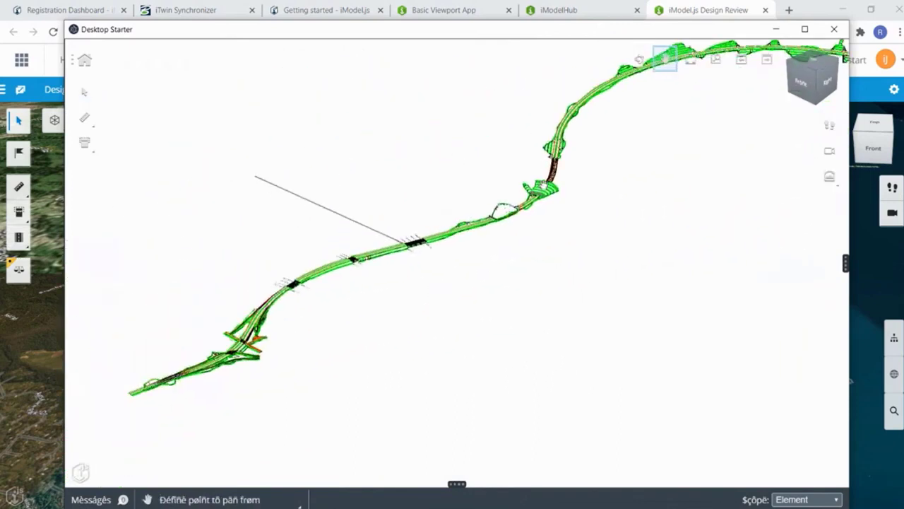
{"action": "scroll", "coordinate": [544, 182], "scroll_direction": "up", "scroll_amount": 5}
{"action": "scroll", "coordinate": [608, 219], "scroll_direction": "up", "scroll_amount": 3}
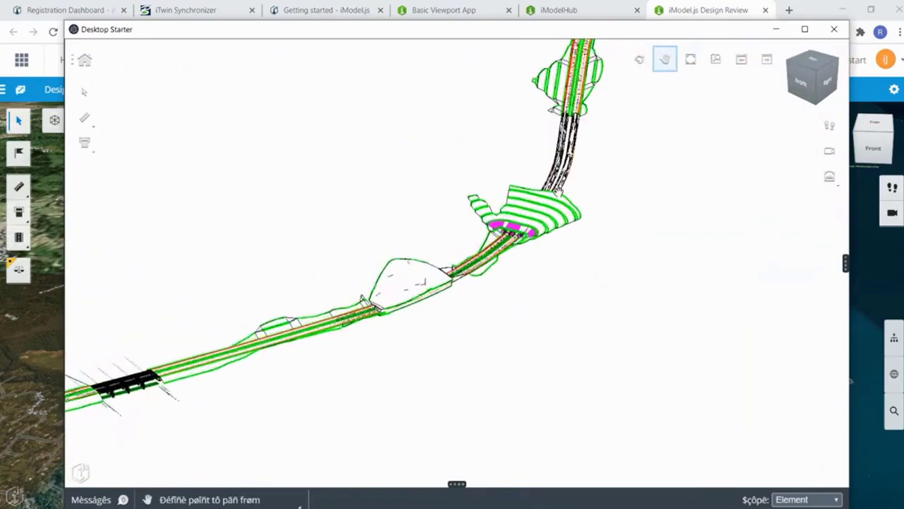
{"action": "key", "text": "Escape"}
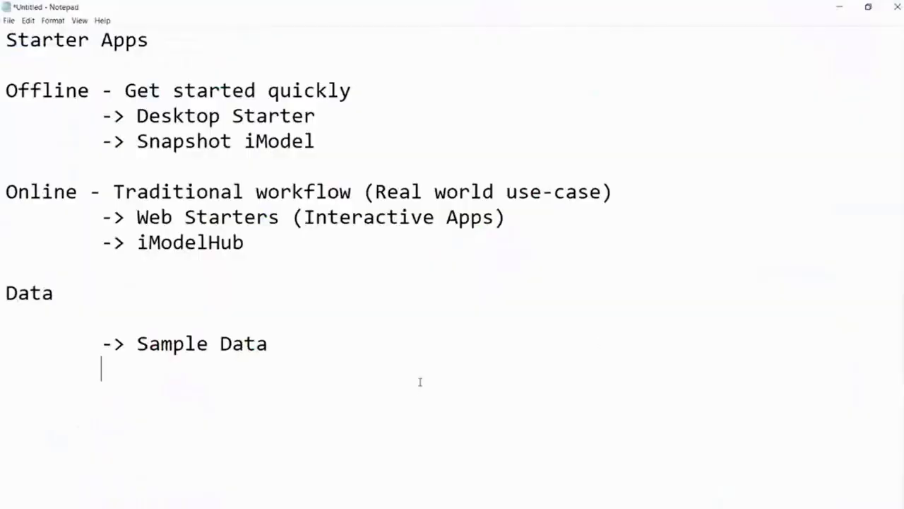
- Add "-> iModelHub" and "-> Snapshot?" under Data in the Notepad notes, highlight "Snapshot iModel", and minimize the notes
{"action": "type", "text": "-> iMo"}
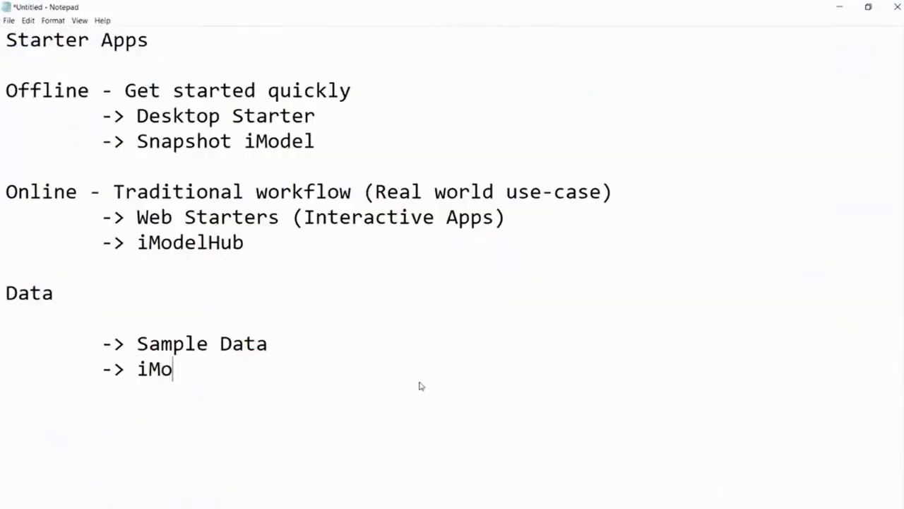
{"action": "type", "text": "delHub"}
{"action": "key", "text": "Return"}
{"action": "key", "text": "Tab"}
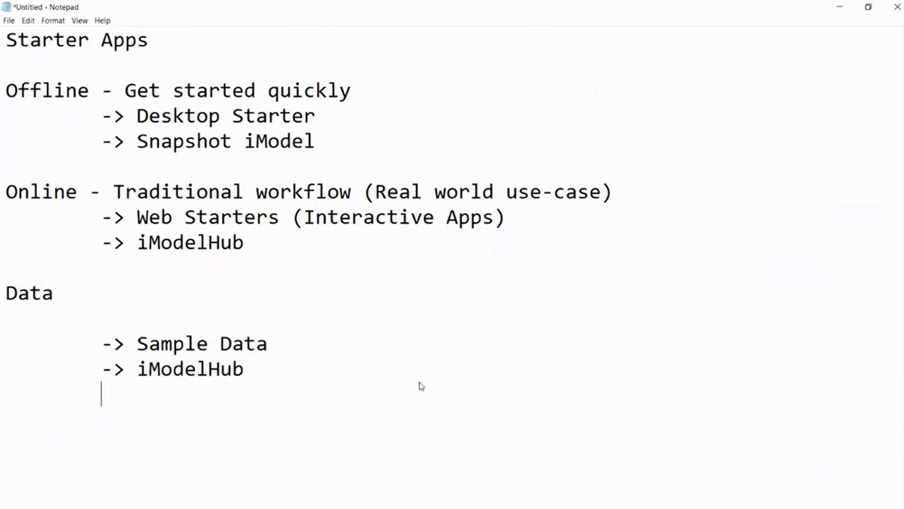
{"action": "type", "text": "->  Snapshot?"}
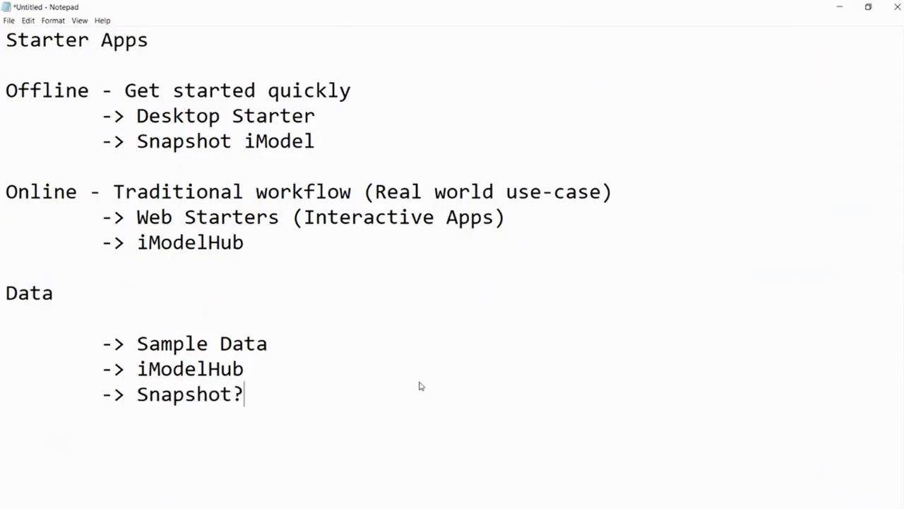
{"action": "left_click_drag", "start_coordinate": [315, 141], "coordinate": [136, 144]}
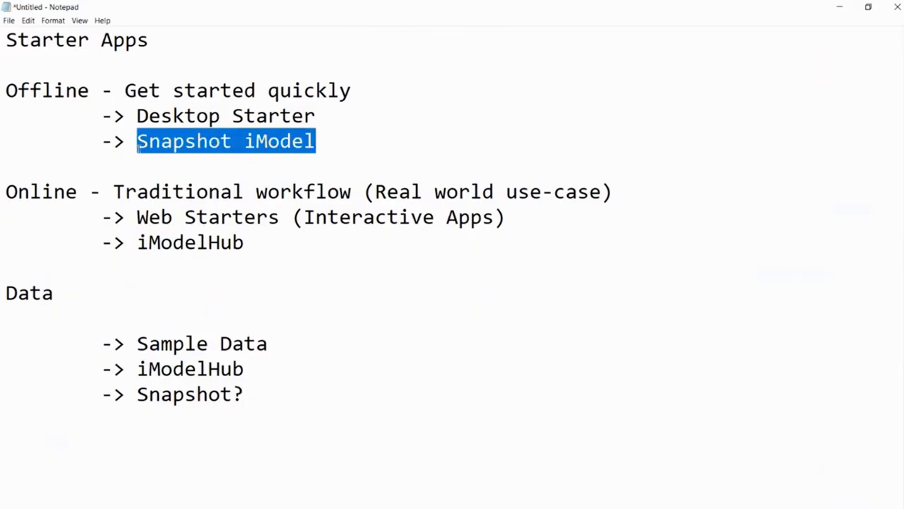
{"action": "left_click", "coordinate": [838, 9]}
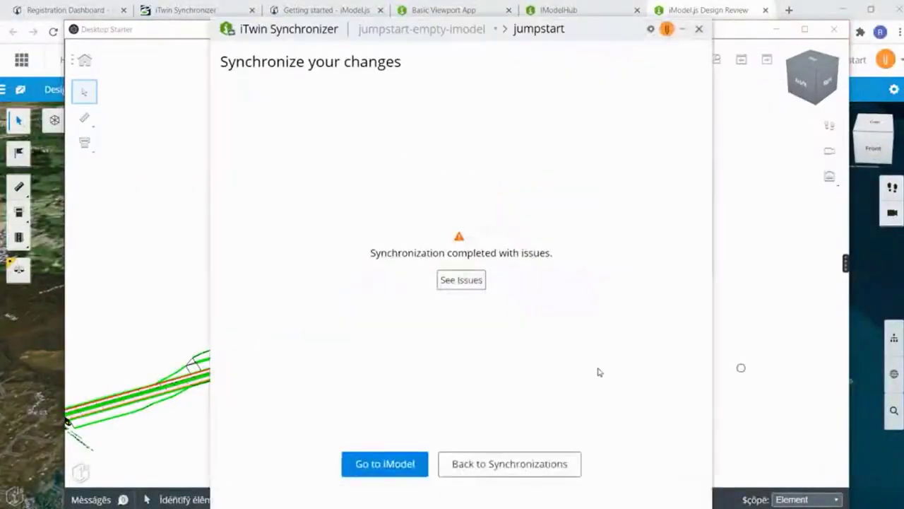
- Start generating a snapshot in iTwin Synchronizer and name it not-empty-snapshot
{"action": "left_click", "coordinate": [650, 31]}
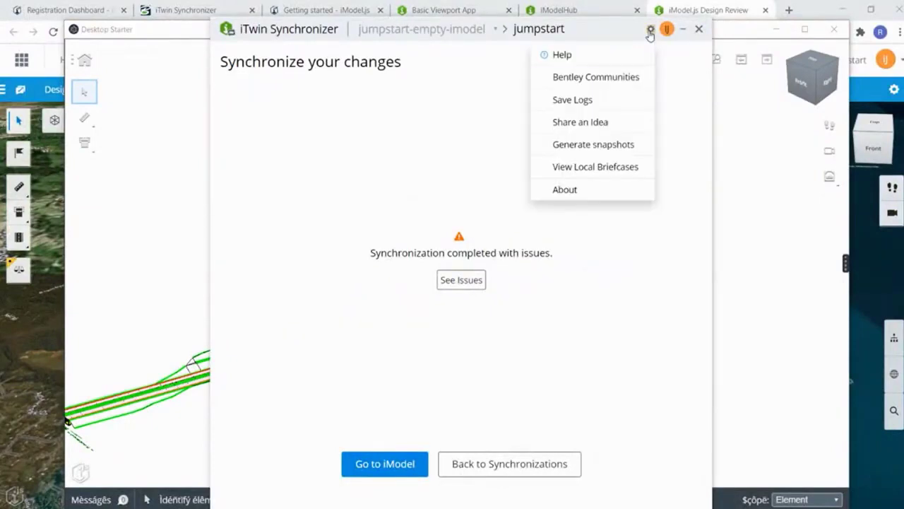
{"action": "left_click", "coordinate": [630, 149]}
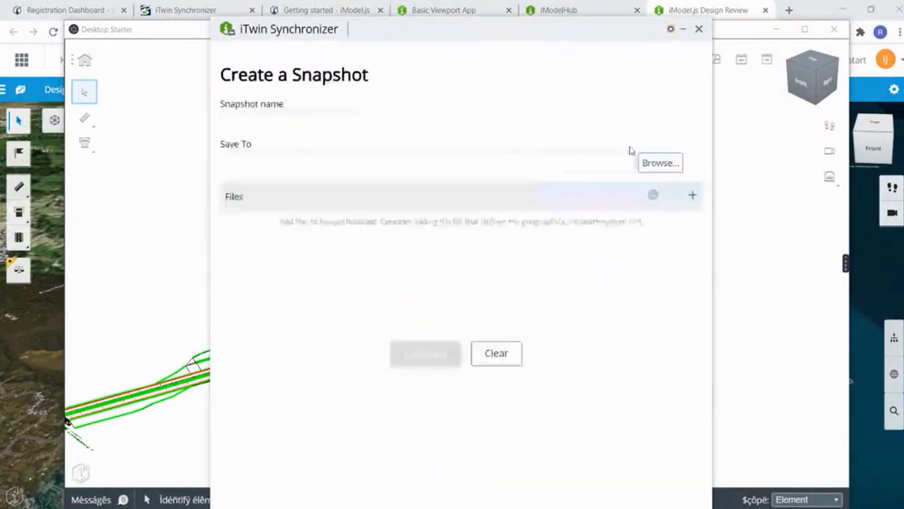
{"action": "left_click", "coordinate": [332, 123]}
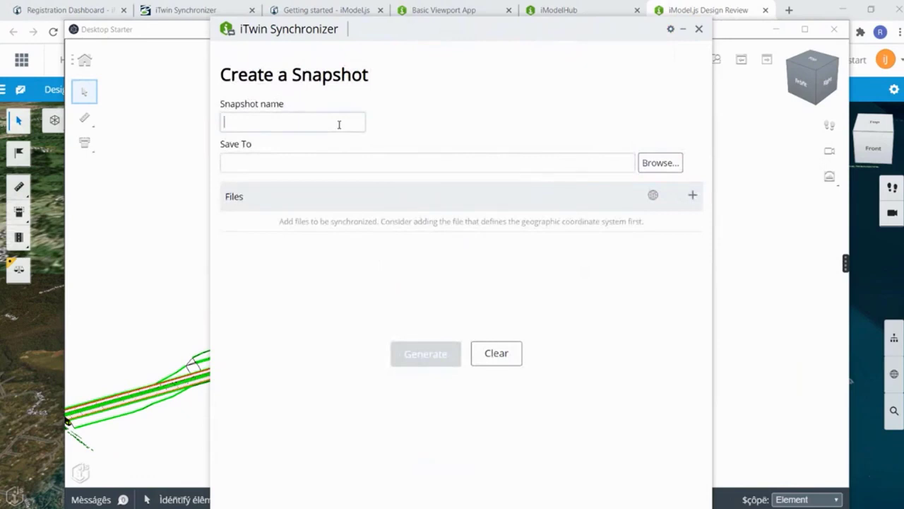
{"action": "type", "text": "not-empty-snapshot"}
- Set the snapshot's save location to the D:\imodeljs-jumpstart\sample-dgns folder
{"action": "left_click", "coordinate": [660, 162]}
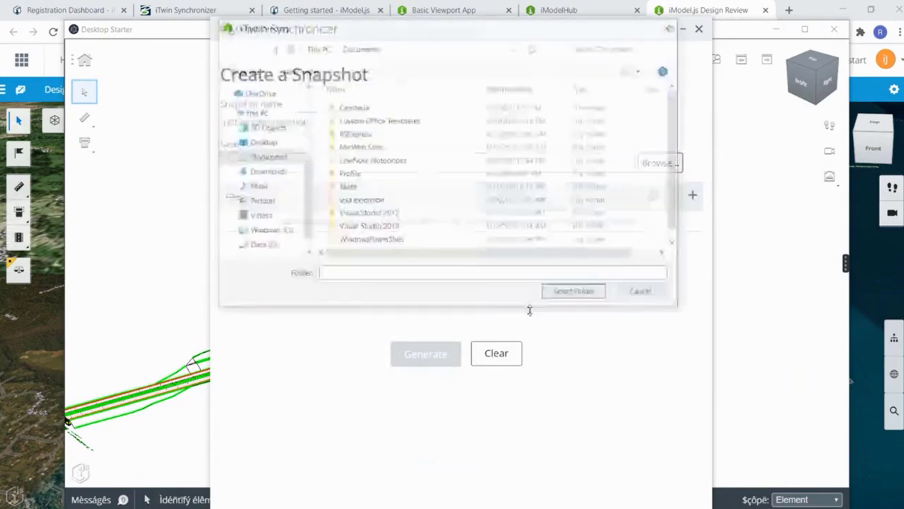
{"action": "scroll", "coordinate": [233, 211], "scroll_direction": "down", "scroll_amount": 5}
{"action": "left_click", "coordinate": [258, 244]}
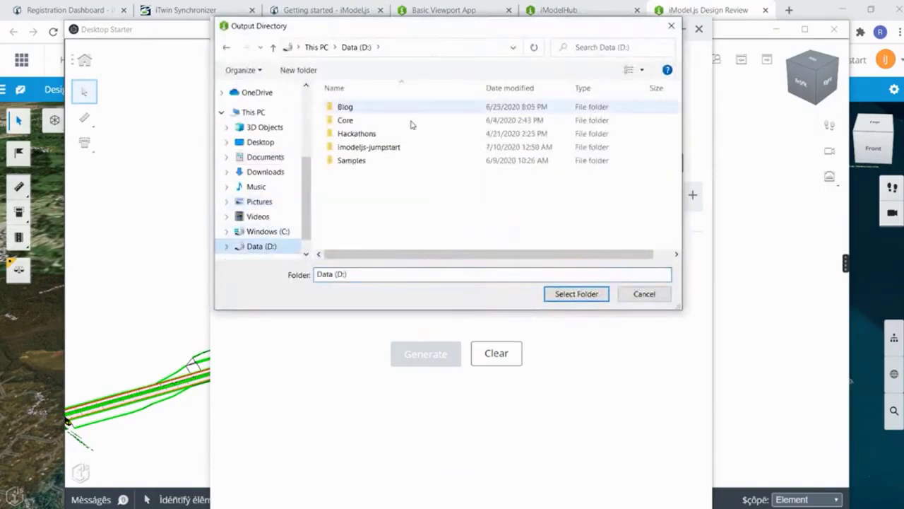
{"action": "double_click", "coordinate": [357, 147]}
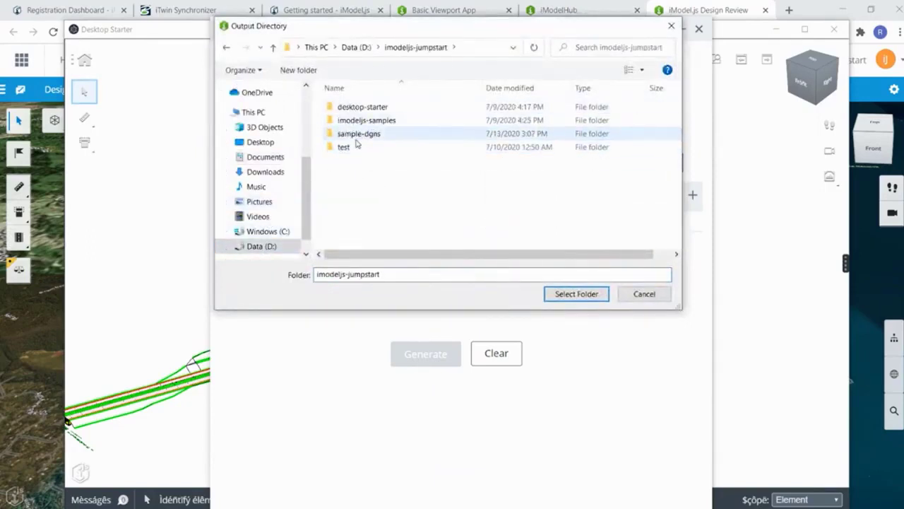
{"action": "double_click", "coordinate": [358, 135]}
{"action": "left_click", "coordinate": [581, 296]}
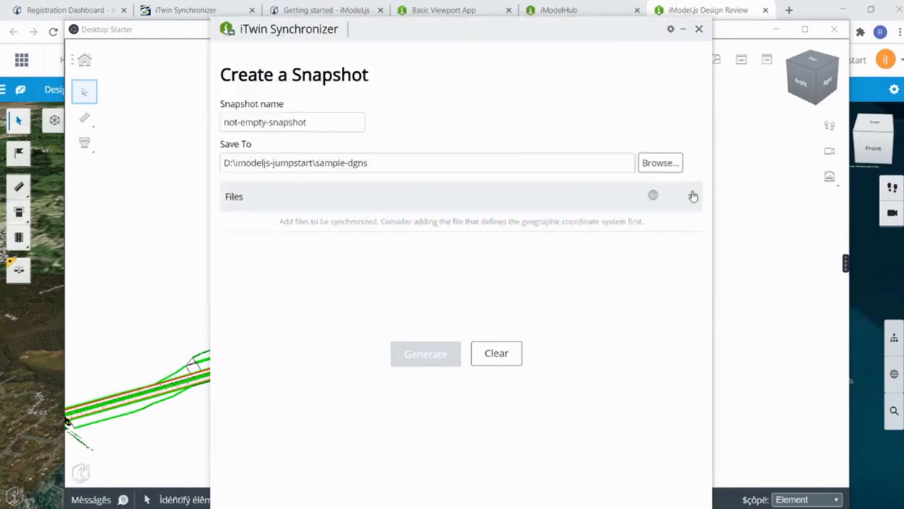
- Add Coff Harbor Master with 3SM.dgn and Coff Harbor Master.dgn to the files to be synchronized
{"action": "left_click", "coordinate": [692, 196]}
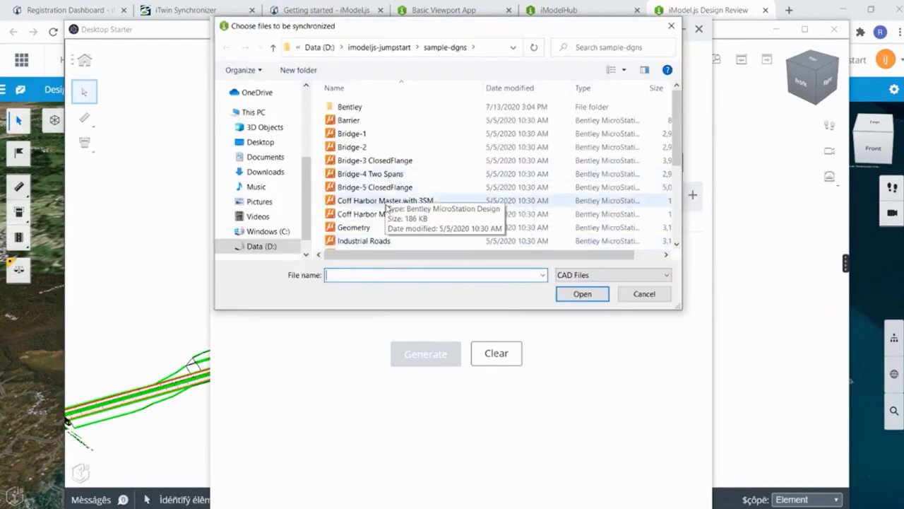
{"action": "left_click", "coordinate": [387, 200]}
{"action": "left_click", "coordinate": [387, 214], "text": "ctrl"}
{"action": "left_click", "coordinate": [582, 295]}
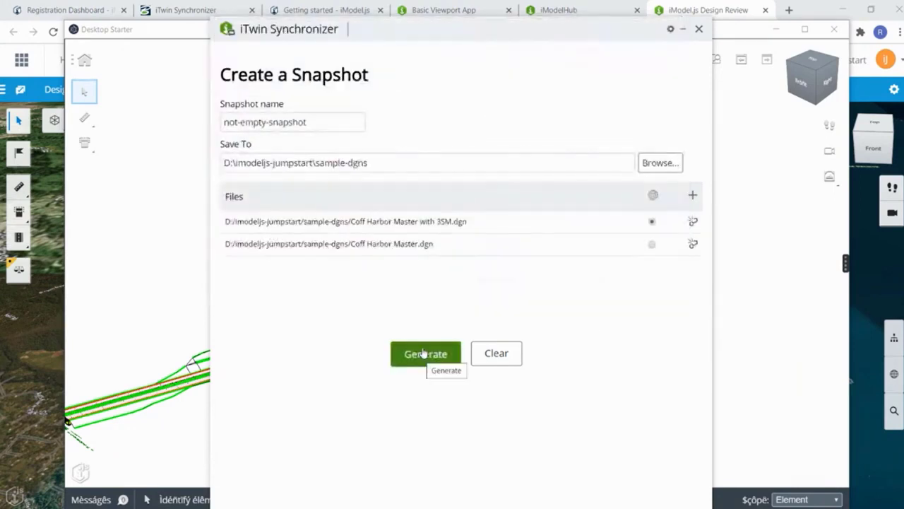
- Generate the snapshot and show the resulting file in File Explorer
{"action": "left_click", "coordinate": [424, 354]}
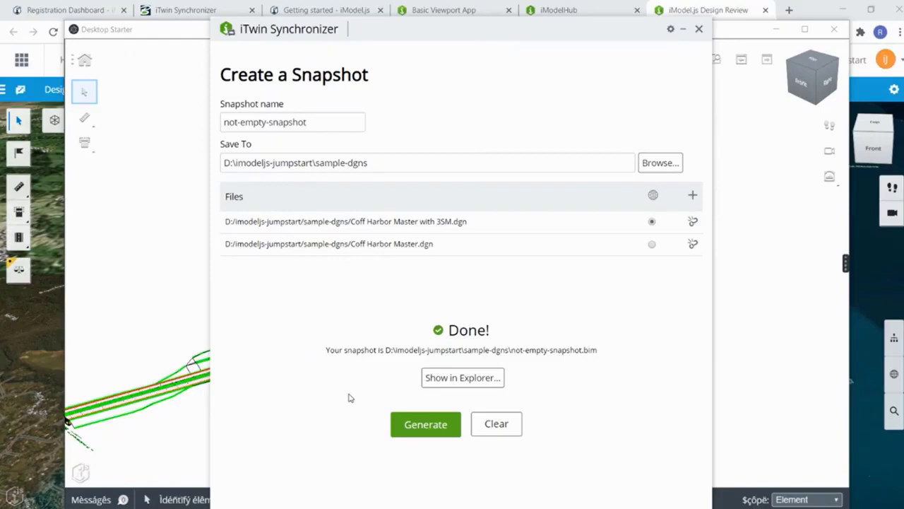
{"action": "left_click", "coordinate": [440, 382]}
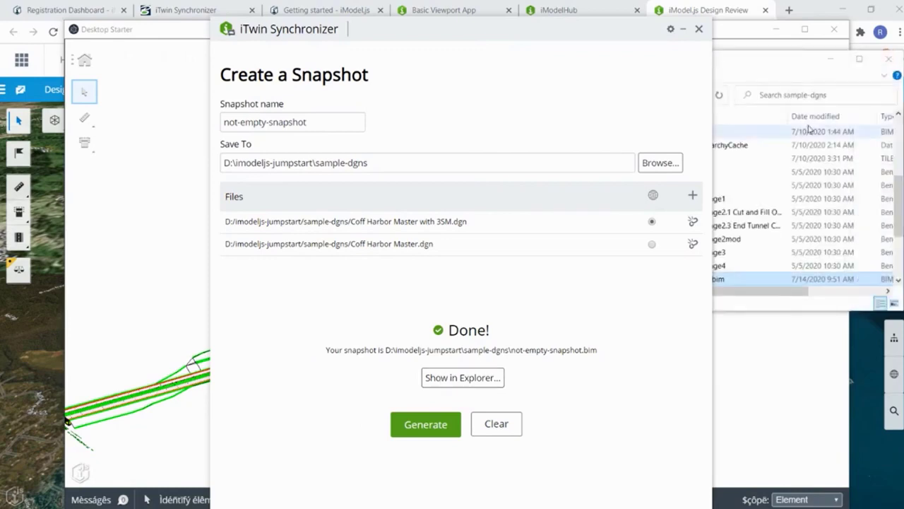
{"action": "left_click", "coordinate": [781, 71]}
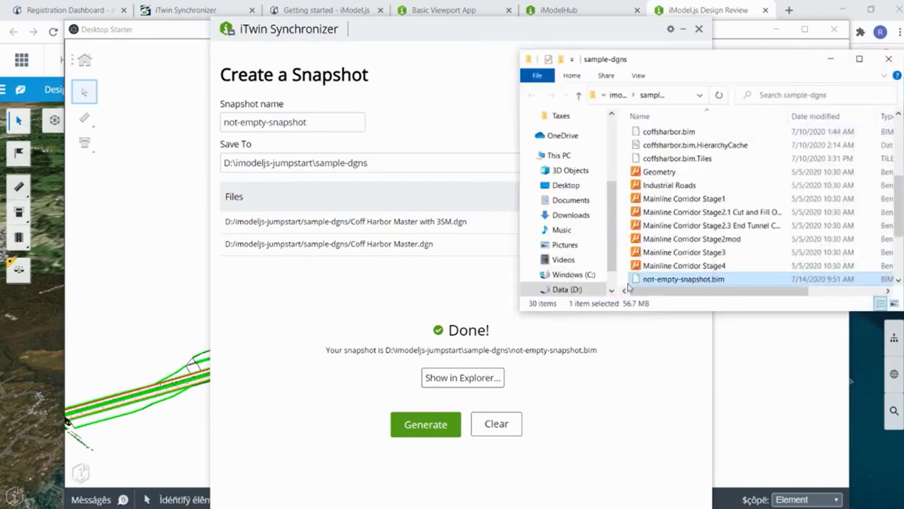
- Switch to Desktop Starter, open the offline snapshot Baytown.bim from the assets folder, and look over the plant model
{"action": "left_click", "coordinate": [742, 348]}
{"action": "mouse_move", "coordinate": [100, 76]}
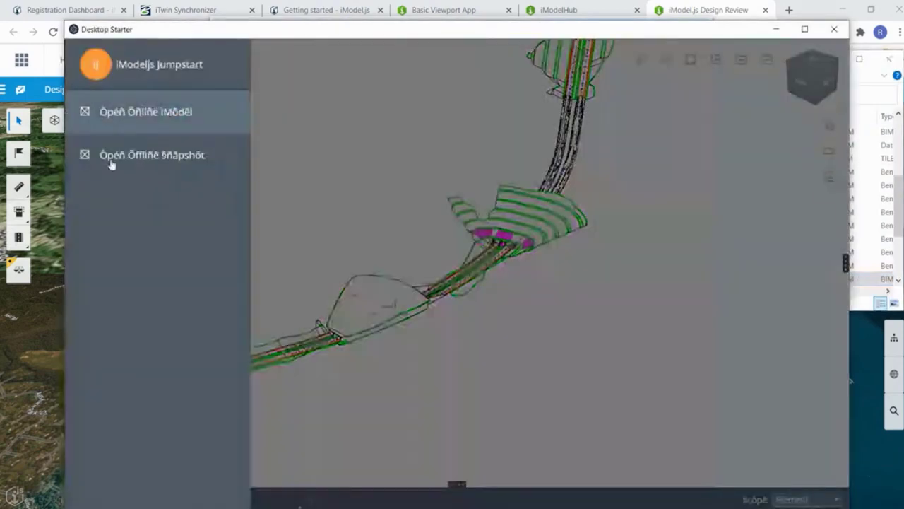
{"action": "left_click", "coordinate": [125, 159]}
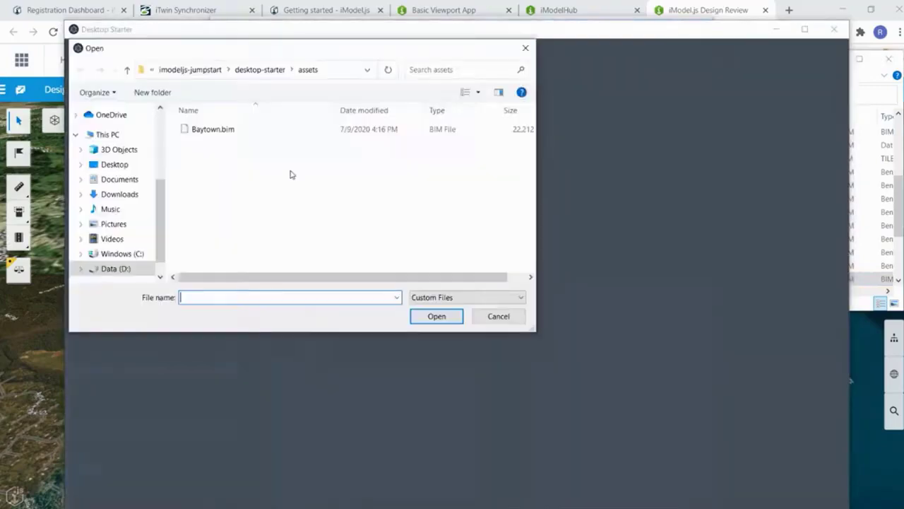
{"action": "double_click", "coordinate": [230, 131]}
{"action": "scroll", "coordinate": [414, 272], "scroll_direction": "down", "scroll_amount": 5}
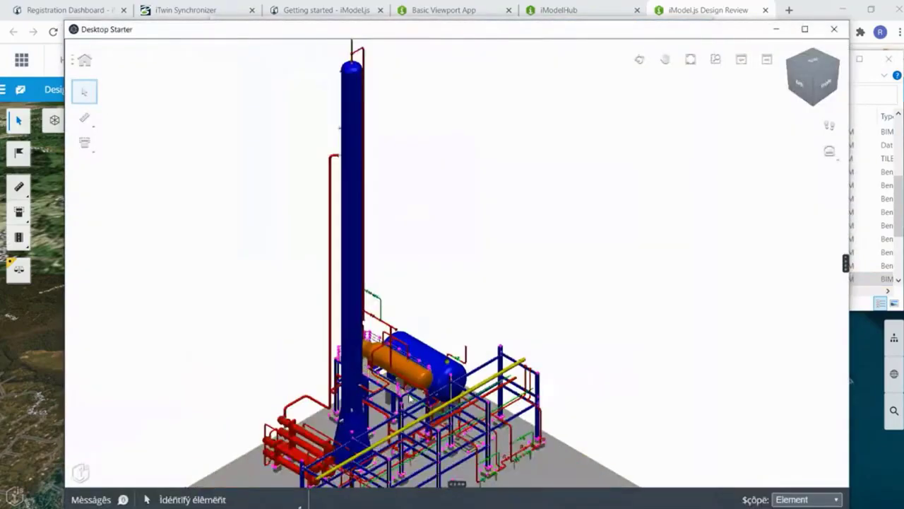
{"action": "scroll", "coordinate": [243, 187], "scroll_direction": "up", "scroll_amount": 6}
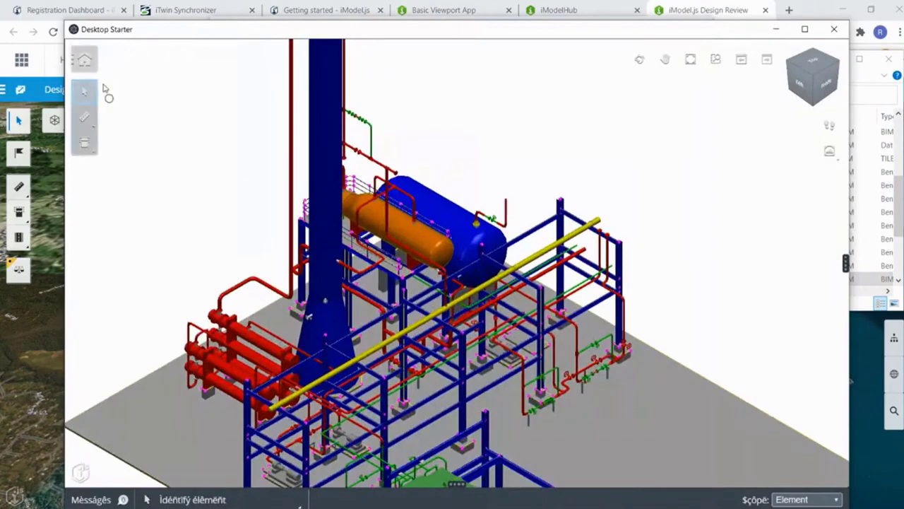
- Open the offline snapshot not-empty-snapshot.bim from the sample-dgns folder and inspect its road corridor
{"action": "left_click", "coordinate": [84, 59]}
{"action": "left_click", "coordinate": [148, 161]}
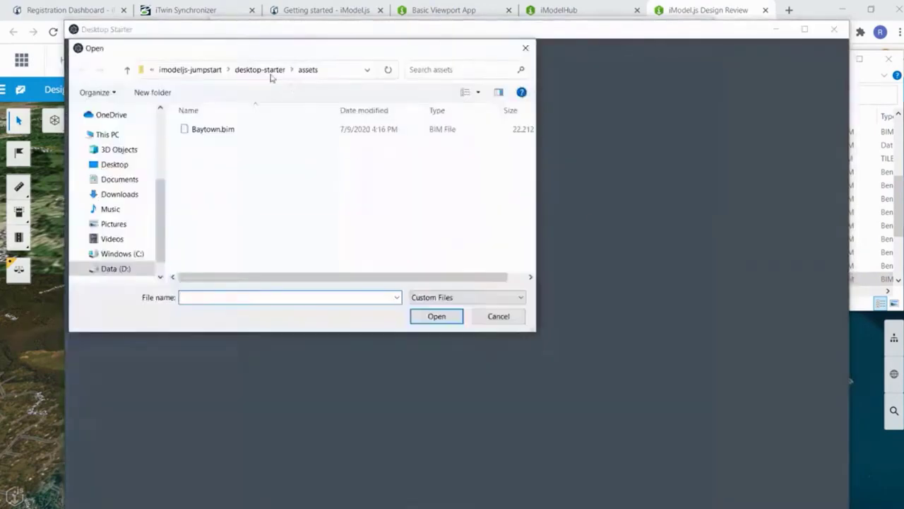
{"action": "left_click", "coordinate": [261, 70]}
{"action": "left_click", "coordinate": [212, 71]}
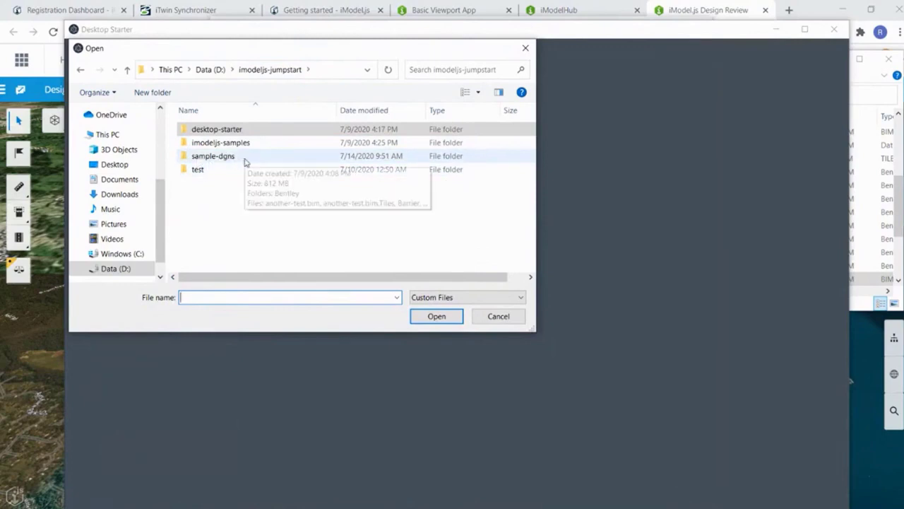
{"action": "double_click", "coordinate": [233, 157]}
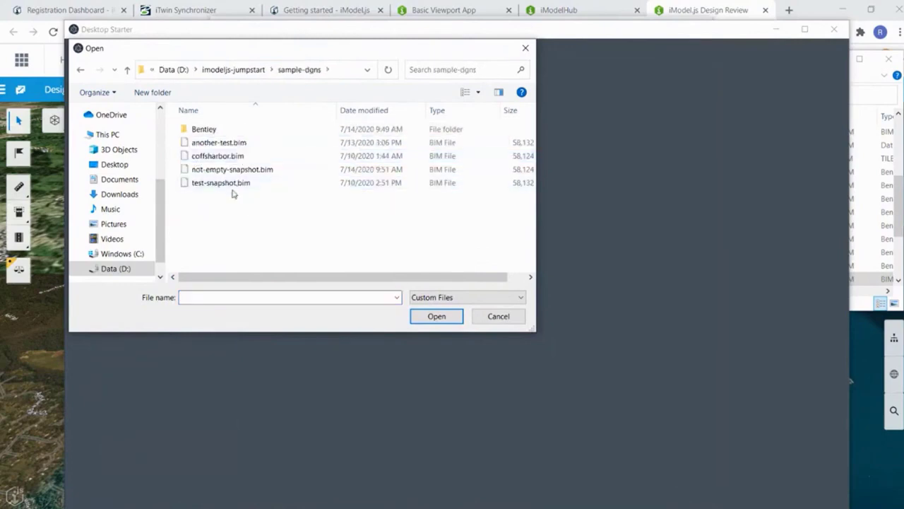
{"action": "left_click", "coordinate": [214, 170]}
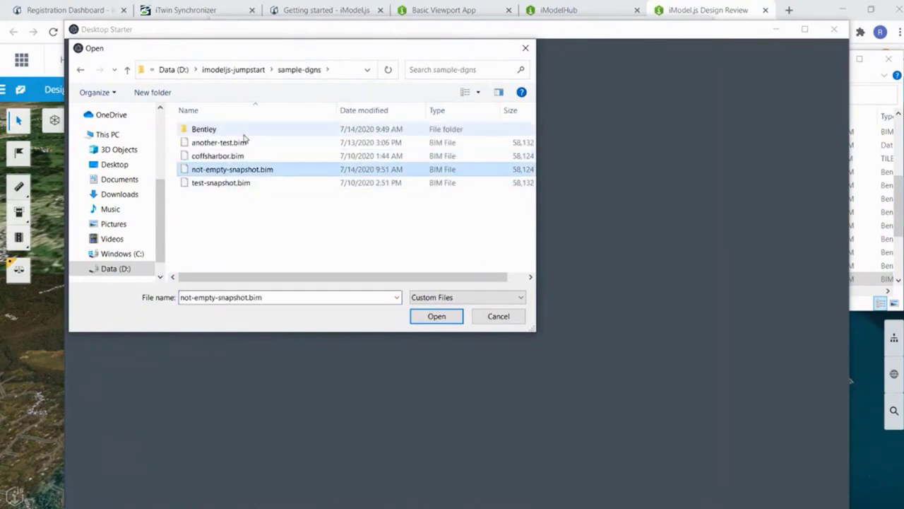
{"action": "double_click", "coordinate": [239, 172]}
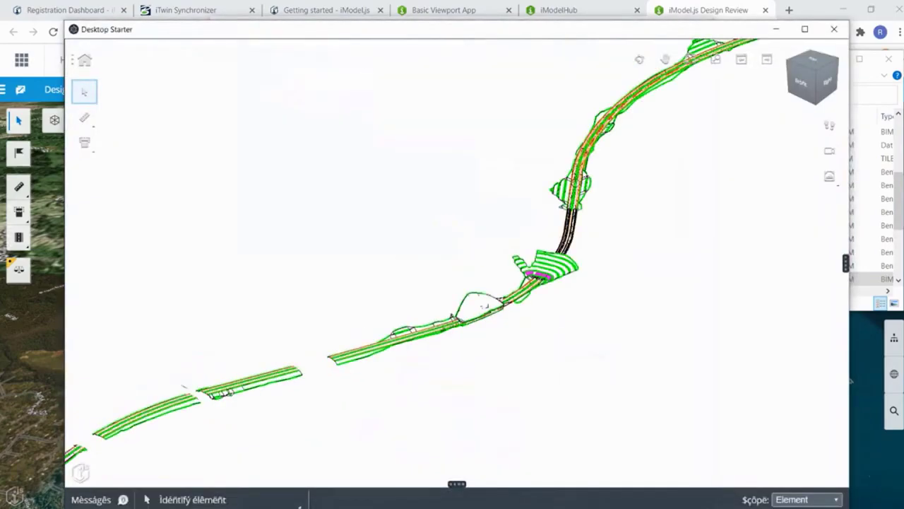
{"action": "scroll", "coordinate": [600, 166], "scroll_direction": "up", "scroll_amount": 5}
{"action": "left_click", "coordinate": [665, 59]}
{"action": "left_click_drag", "start_coordinate": [601, 144], "coordinate": [573, 174]}
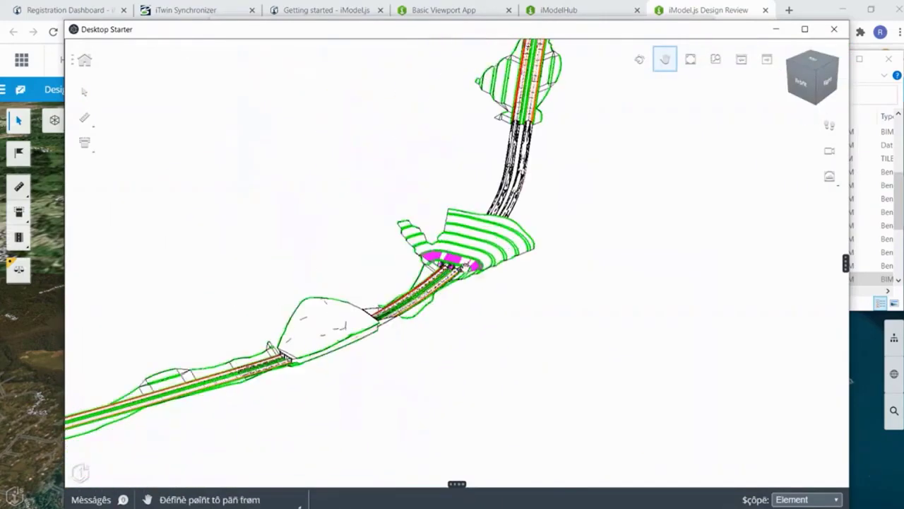
{"action": "key", "text": "Escape"}
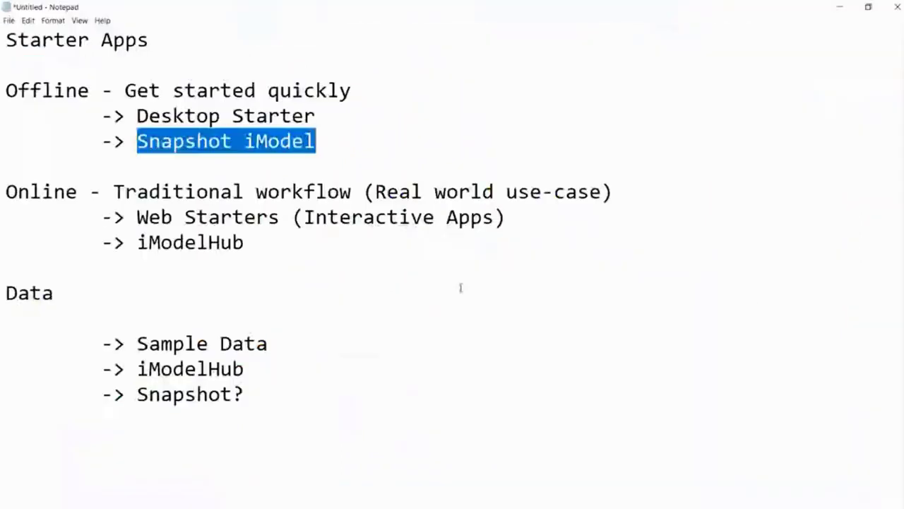
- Remove the question mark after "Snapshot" under Data in the Notepad notes and minimize the notes
{"action": "left_click", "coordinate": [413, 318]}
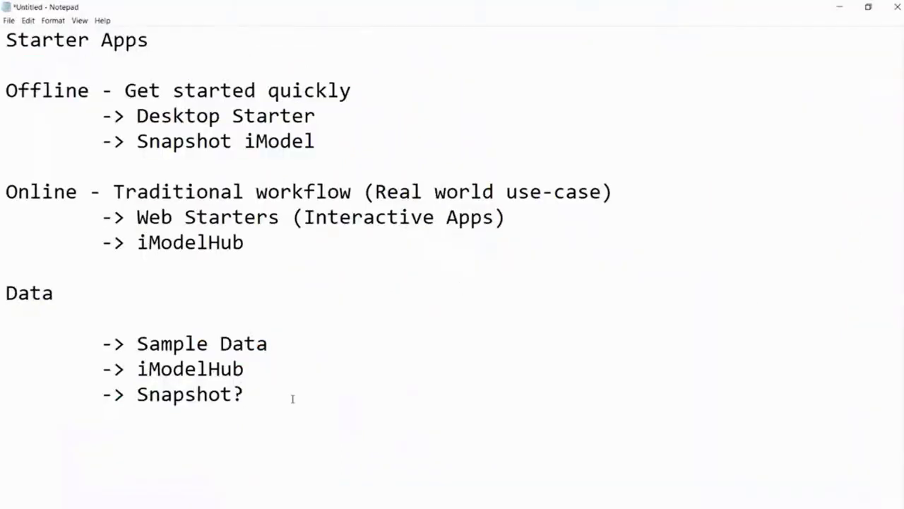
{"action": "key", "text": "BackSpace"}
{"action": "left_click", "coordinate": [839, 7]}
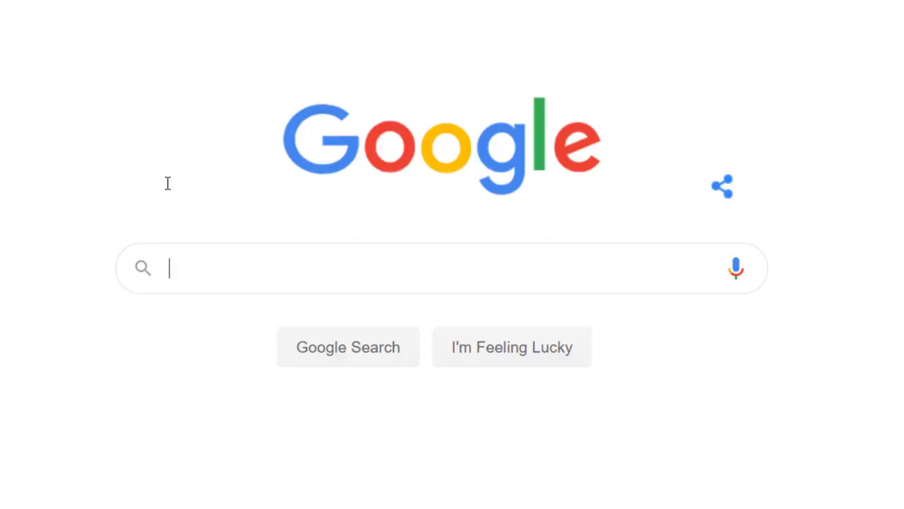
- Enter "Up Next - Creating An Interactive App" in the Google search field and dismiss the suggestions
{"action": "type", "text": "Up Next - "}
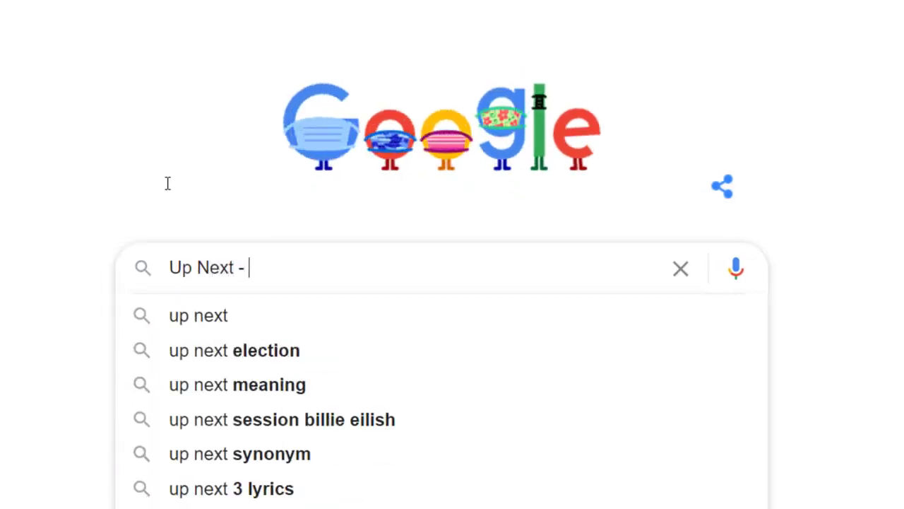
{"action": "type", "text": "Creating An Interactive App"}
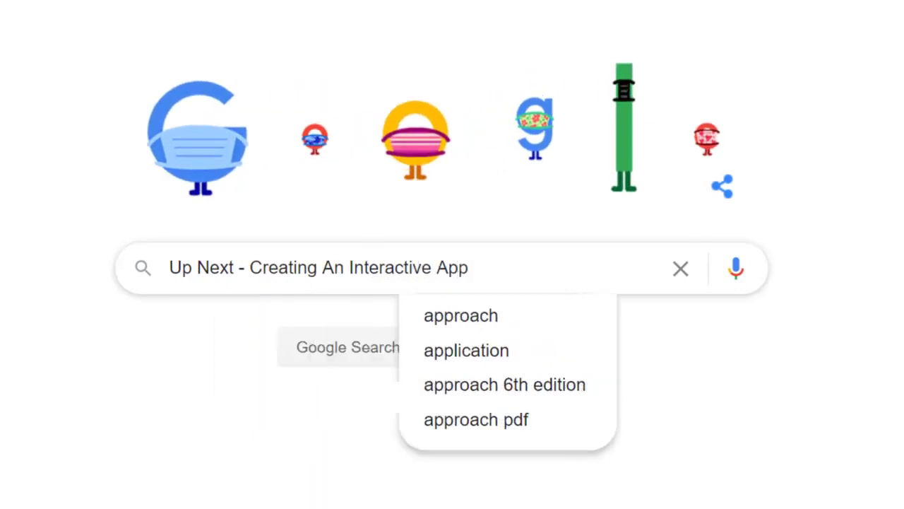
{"action": "key", "text": "Escape"}
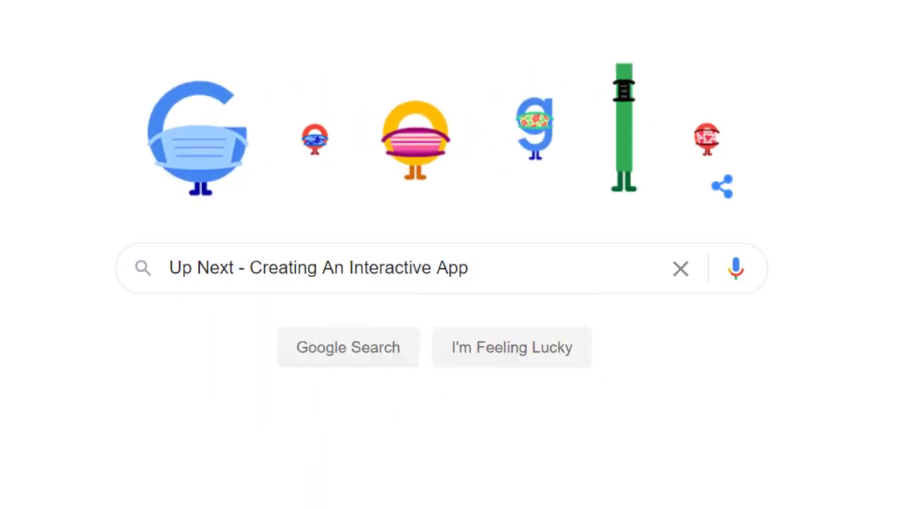